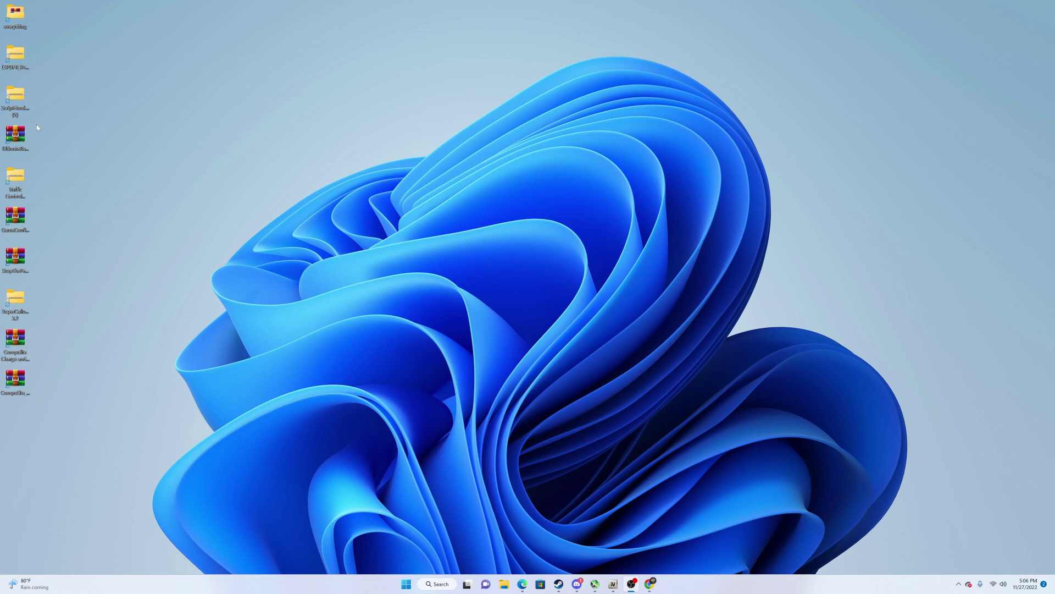
Open the LSPDFR_049_8334_Manual_Install_2 folder from the desktop and place its window on the left
{"action": "double_click", "coordinate": [17, 60]}
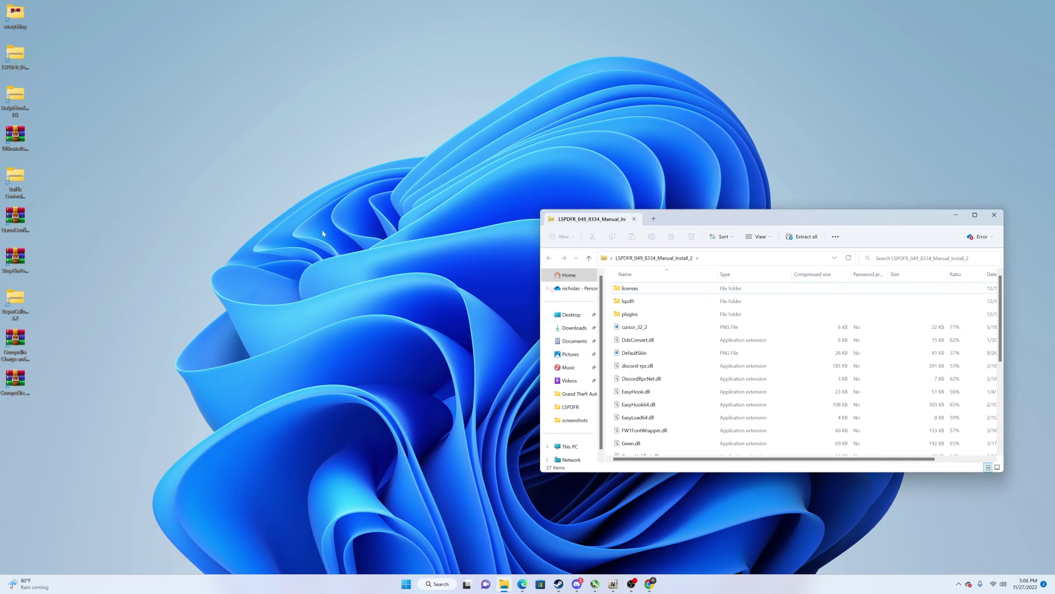
{"action": "left_click_drag", "start_coordinate": [707, 216], "coordinate": [218, 173]}
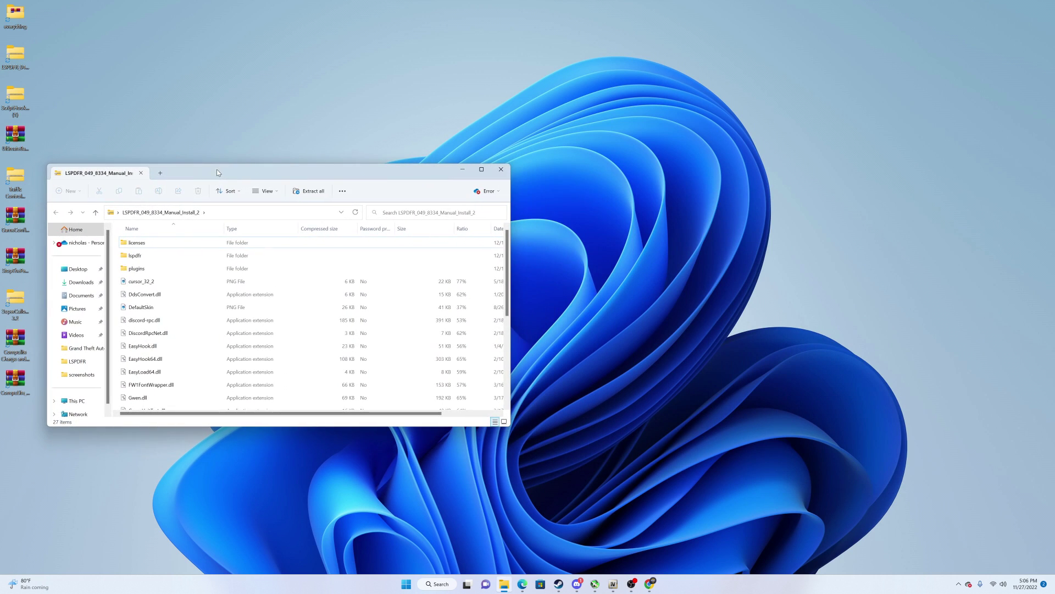
{"action": "scroll", "coordinate": [193, 330], "scroll_direction": "down", "scroll_amount": 5}
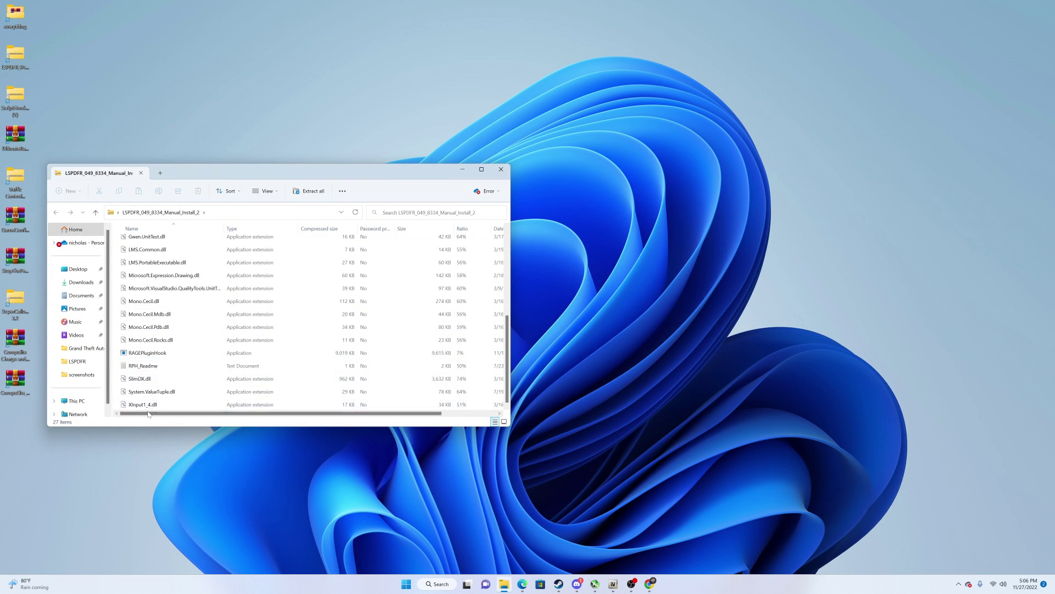
{"action": "scroll", "coordinate": [158, 357], "scroll_direction": "up", "scroll_amount": 5}
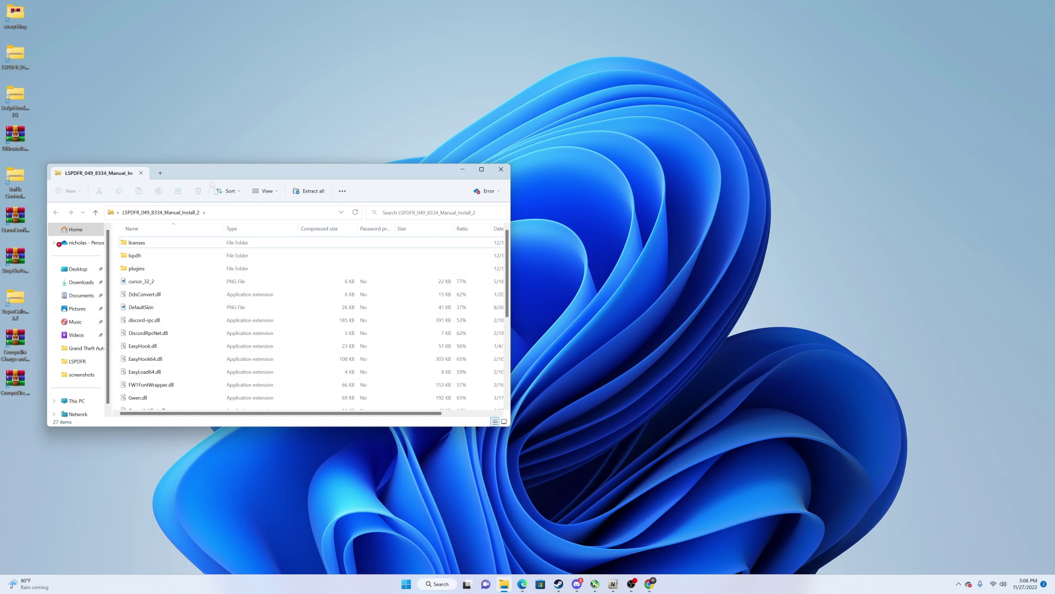
{"action": "left_click_drag", "start_coordinate": [225, 173], "coordinate": [196, 155]}
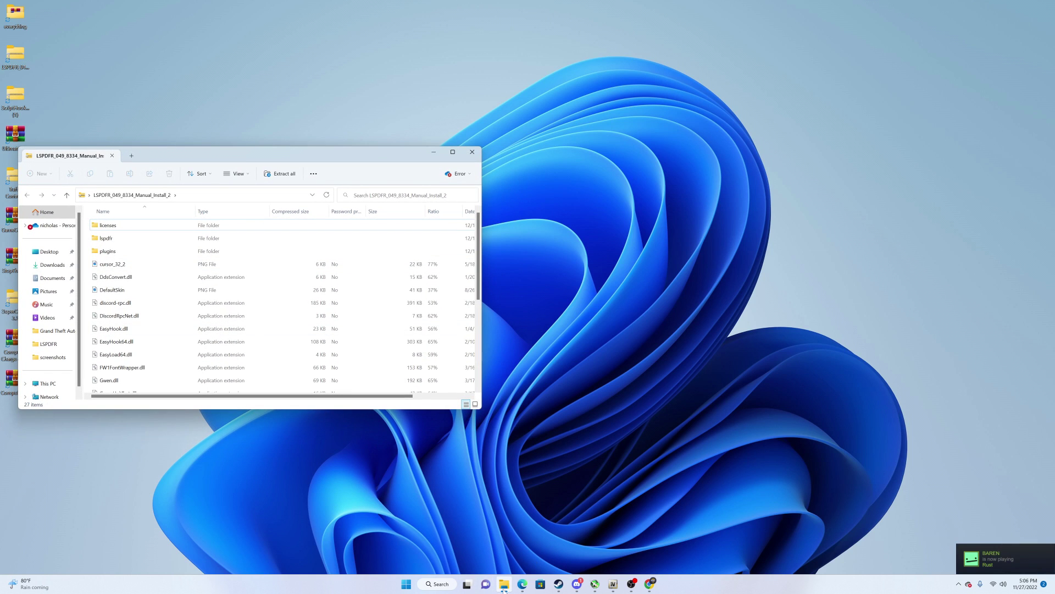
Browse a second window to E:\SteamLibrary\steamapps\common\Grand Theft Auto V
{"action": "left_click_drag", "start_coordinate": [287, 157], "coordinate": [584, 197]}
{"action": "scroll", "coordinate": [324, 434], "scroll_direction": "down", "scroll_amount": 1}
{"action": "left_click", "coordinate": [343, 412]}
{"action": "double_click", "coordinate": [637, 273]}
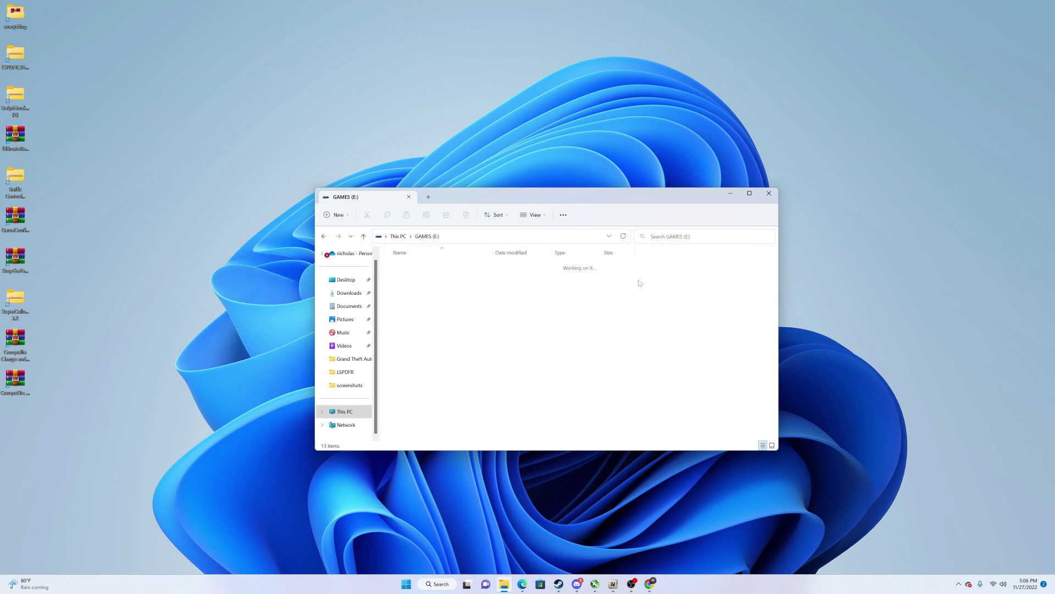
{"action": "double_click", "coordinate": [439, 344]}
{"action": "double_click", "coordinate": [435, 267]}
{"action": "left_click", "coordinate": [431, 269]}
{"action": "double_click", "coordinate": [432, 269]}
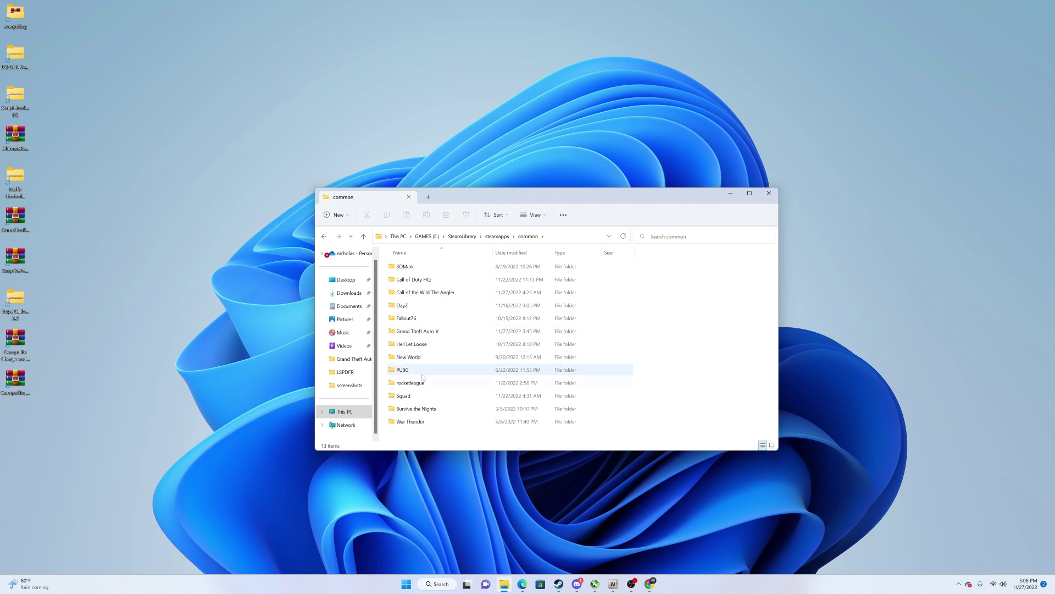
{"action": "double_click", "coordinate": [432, 333]}
Put the Grand Theft Auto V window on the right and the LSPDFR folder on the left
{"action": "scroll", "coordinate": [463, 332], "scroll_direction": "down", "scroll_amount": 20}
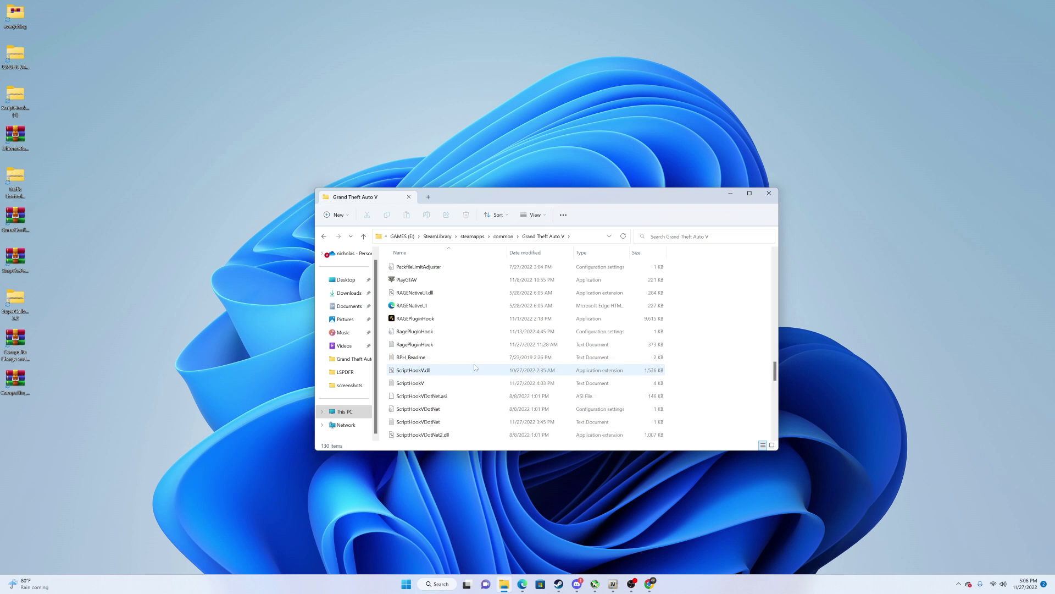
{"action": "scroll", "coordinate": [469, 368], "scroll_direction": "up", "scroll_amount": 7}
{"action": "left_click_drag", "start_coordinate": [663, 196], "coordinate": [912, 173]}
{"action": "double_click", "coordinate": [20, 62]}
{"action": "left_click_drag", "start_coordinate": [741, 170], "coordinate": [239, 132]}
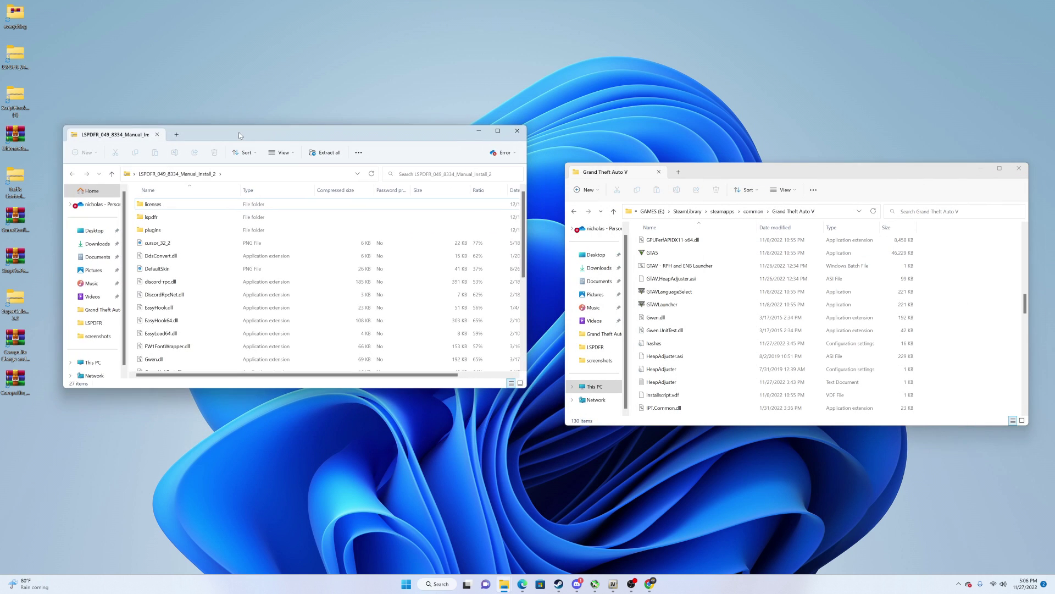
Copy all 27 LSPDFR files and folders into the Grand Theft Auto V folder
{"action": "scroll", "coordinate": [220, 363], "scroll_direction": "down", "scroll_amount": 3}
{"action": "scroll", "coordinate": [220, 354], "scroll_direction": "up", "scroll_amount": 3}
{"action": "left_click_drag", "start_coordinate": [851, 169], "coordinate": [832, 137]}
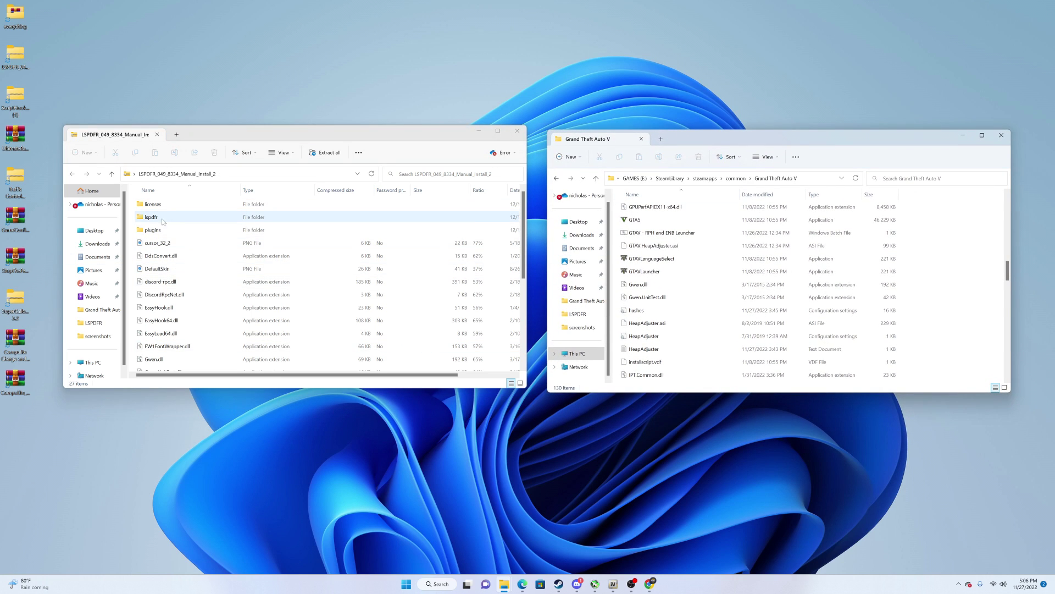
{"action": "left_click_drag", "start_coordinate": [132, 206], "coordinate": [223, 418]}
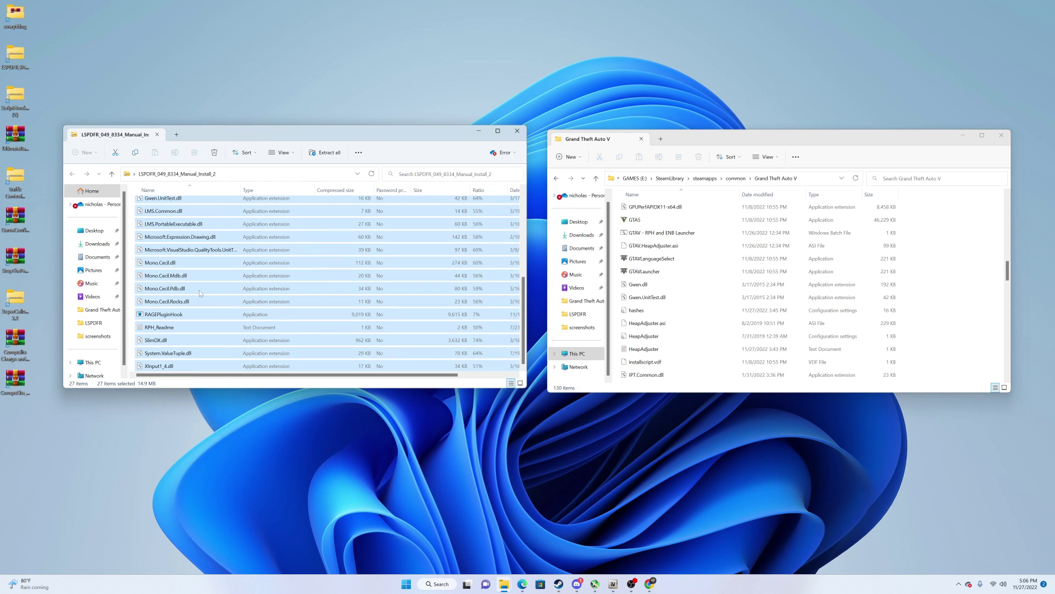
{"action": "left_click_drag", "start_coordinate": [192, 289], "coordinate": [296, 272]}
Deselect the copied items and close the LSPDFR window
{"action": "scroll", "coordinate": [447, 247], "scroll_direction": "up", "scroll_amount": 5}
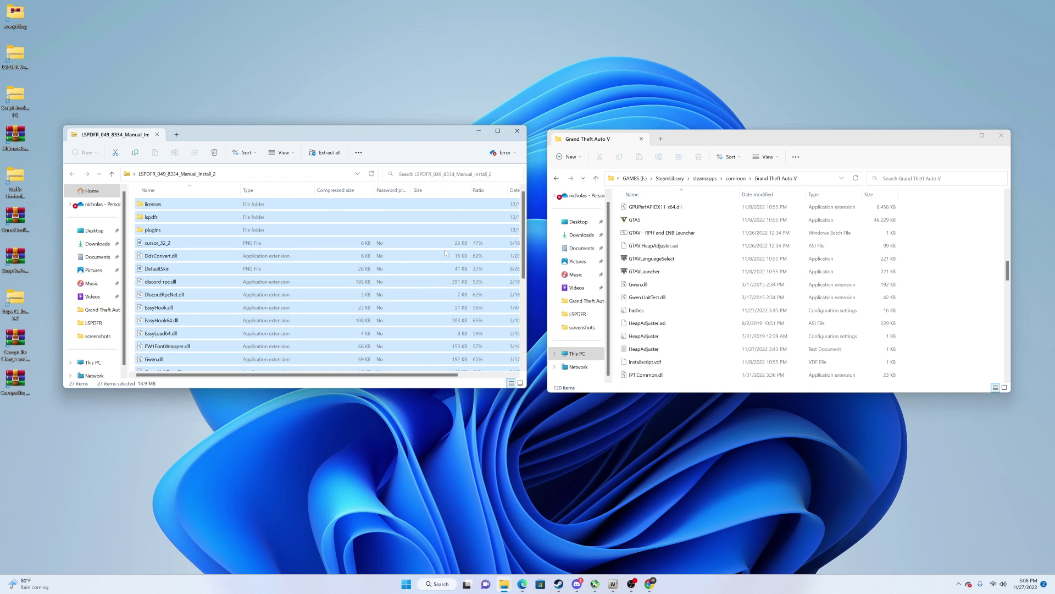
{"action": "left_click", "coordinate": [444, 245]}
{"action": "left_click", "coordinate": [519, 131]}
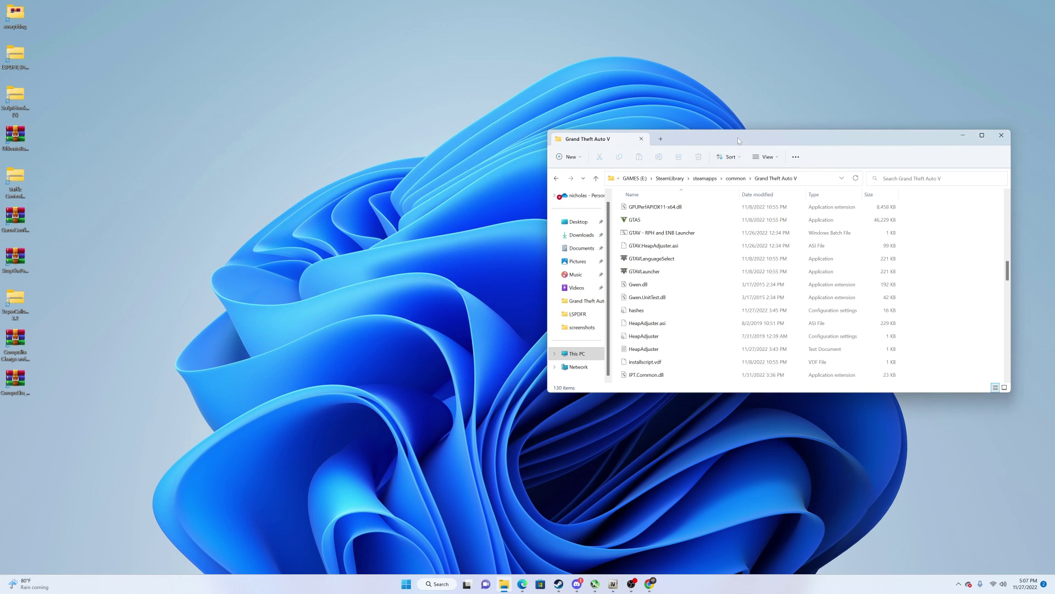
{"action": "left_click_drag", "start_coordinate": [737, 138], "coordinate": [495, 192]}
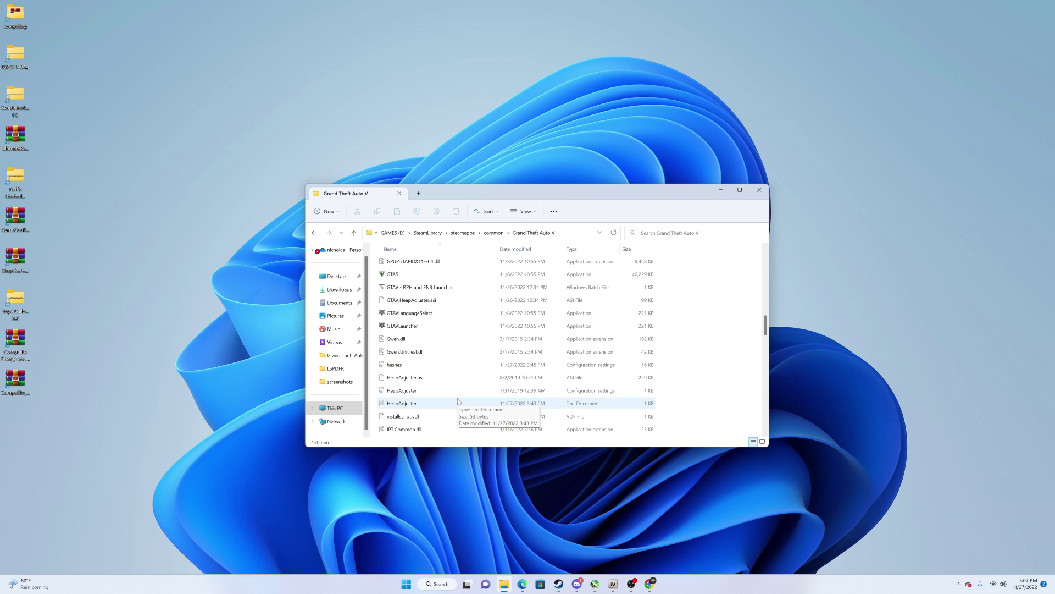
{"action": "scroll", "coordinate": [458, 401], "scroll_direction": "up", "scroll_amount": 12}
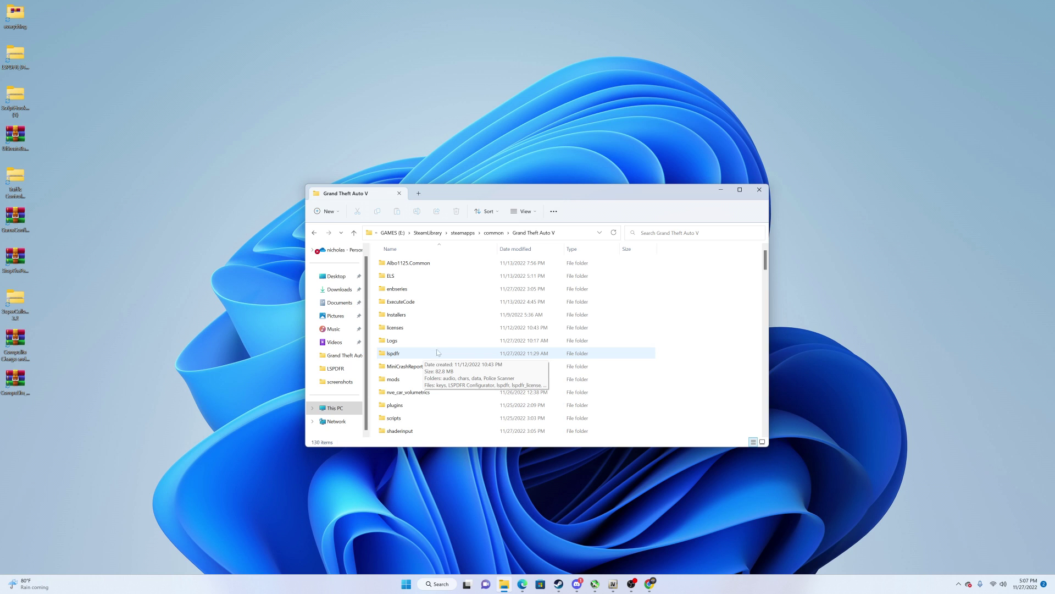
Open the lspdfr keys file and change TOGGLE_DUTY_Key to E
{"action": "double_click", "coordinate": [429, 353]}
{"action": "double_click", "coordinate": [406, 316]}
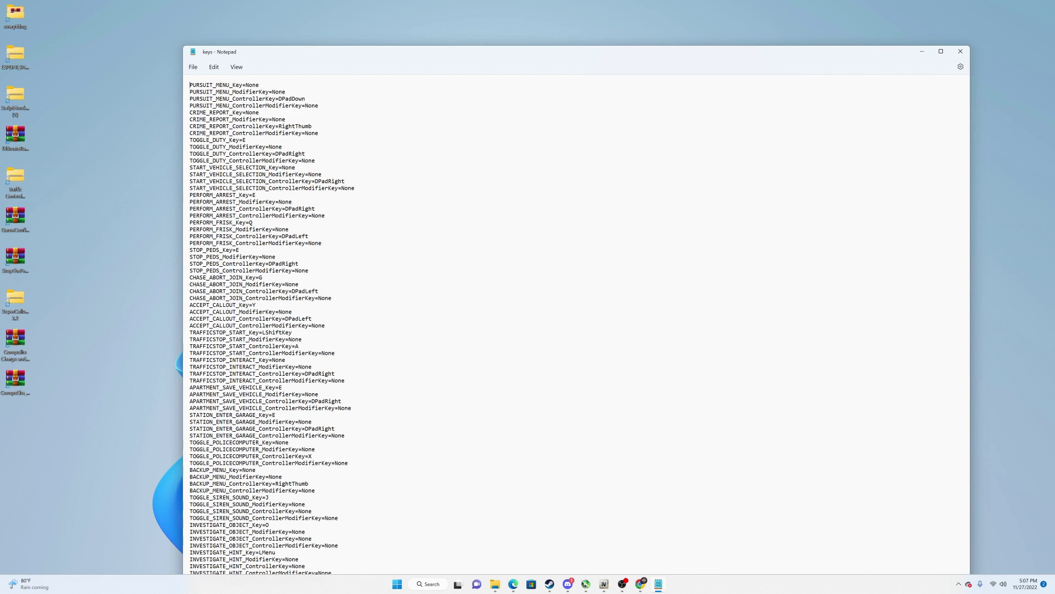
{"action": "key", "text": "BackSpace"}
Save the keys file and close Notepad
{"action": "left_click", "coordinate": [193, 67]}
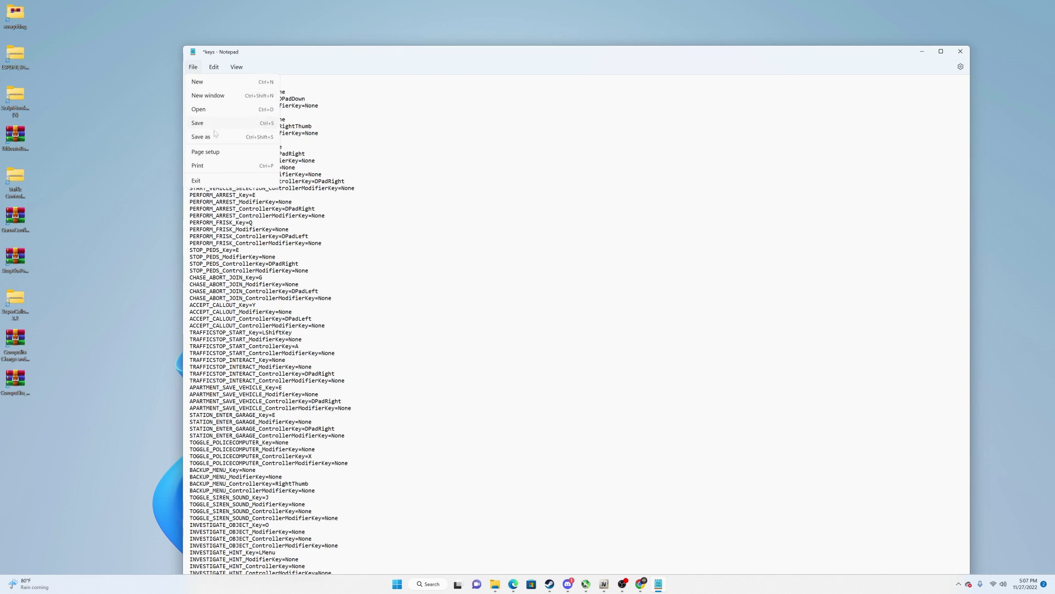
{"action": "left_click", "coordinate": [214, 135]}
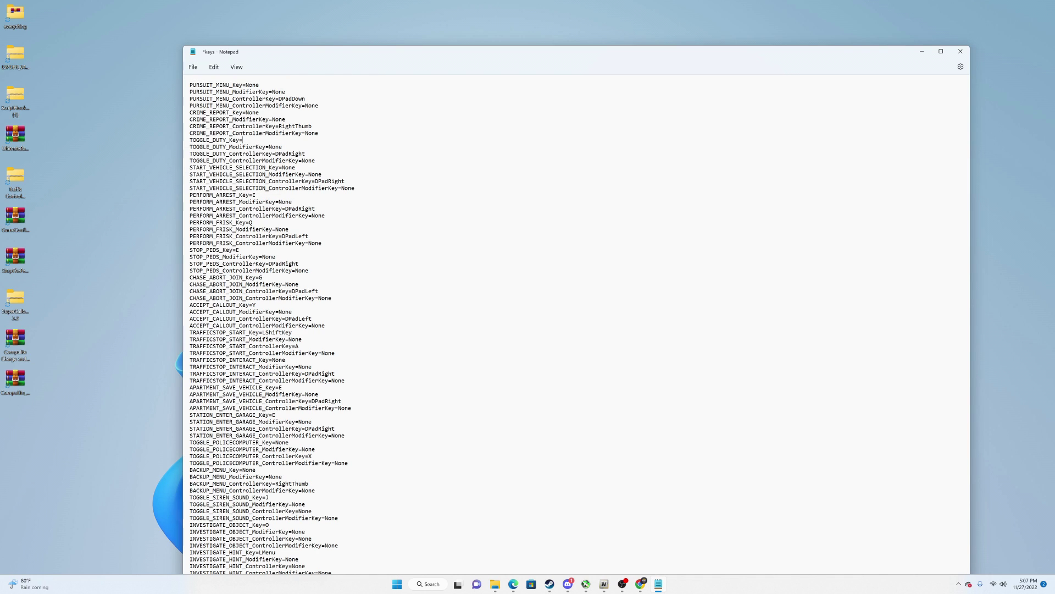
{"action": "left_click", "coordinate": [193, 66]}
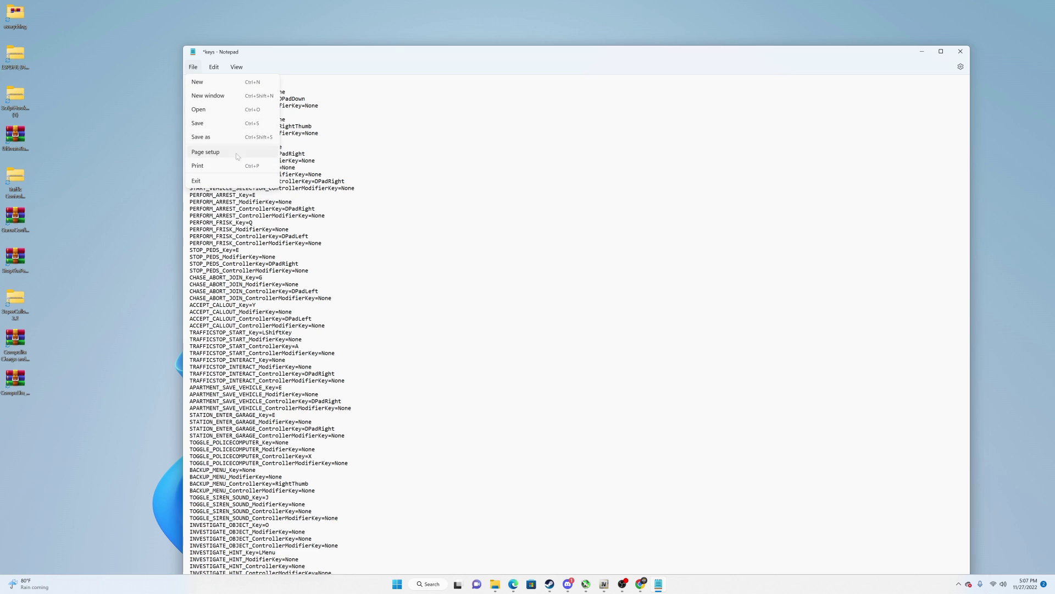
{"action": "left_click", "coordinate": [215, 122]}
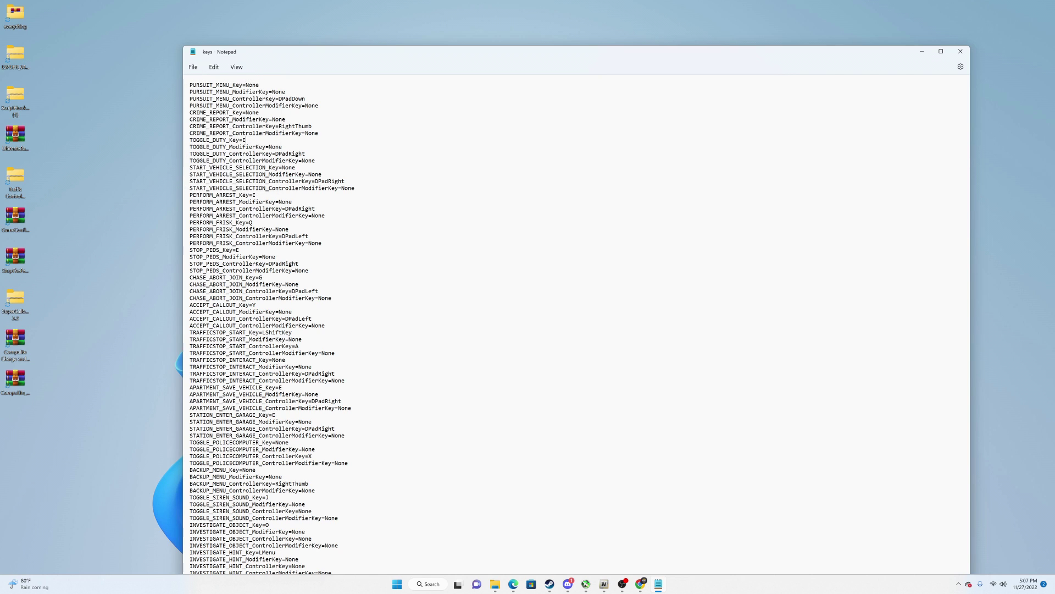
{"action": "left_click", "coordinate": [961, 52]}
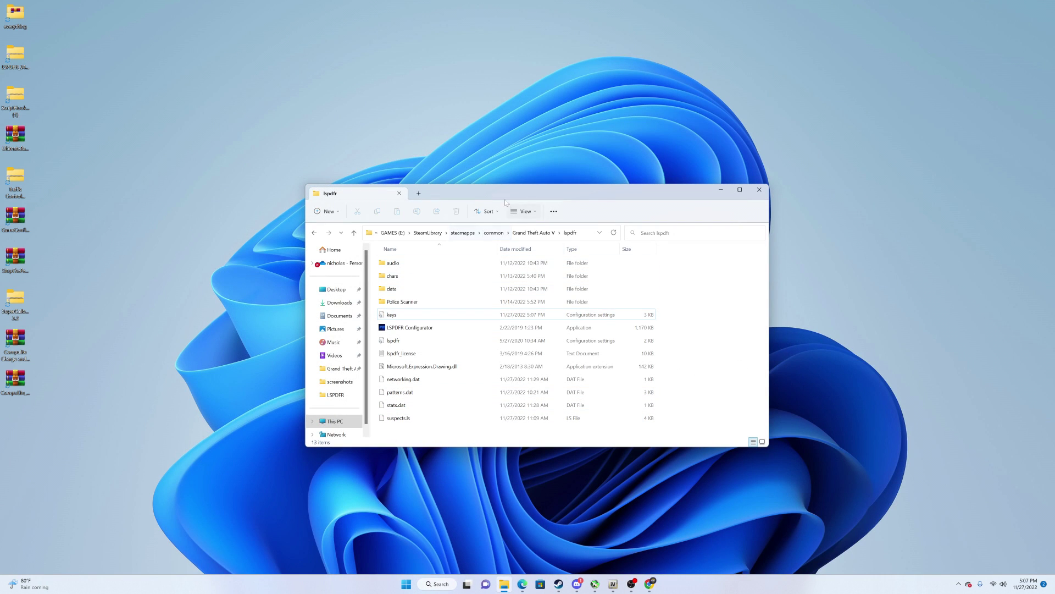
Return Explorer to the Grand Theft Auto V folder and open UltimateBackup_1.8.7.0.rar from the desktop
{"action": "left_click_drag", "start_coordinate": [493, 193], "coordinate": [592, 199]}
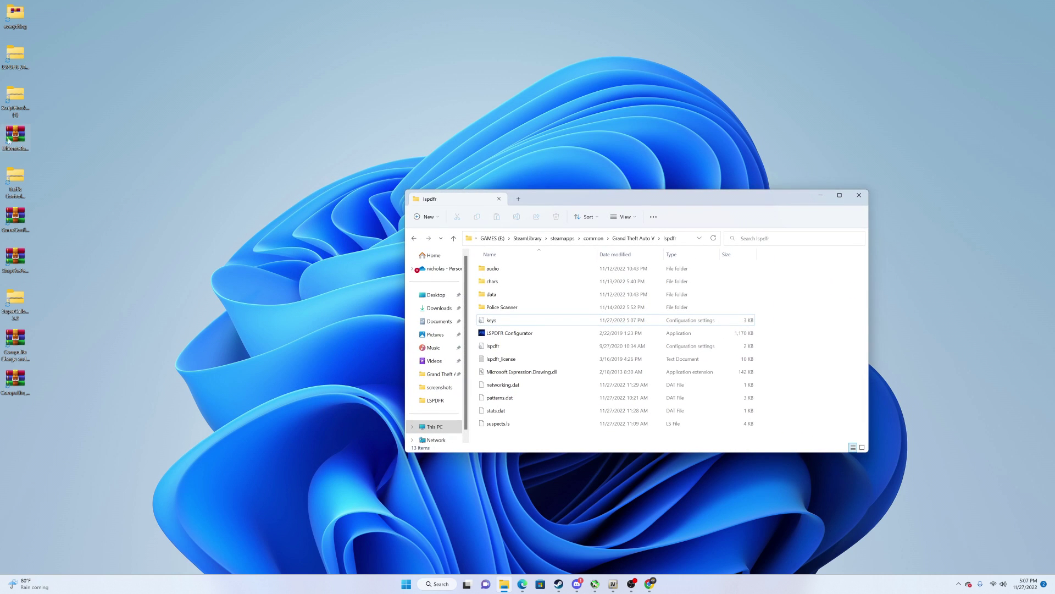
{"action": "key", "text": "alt+Up"}
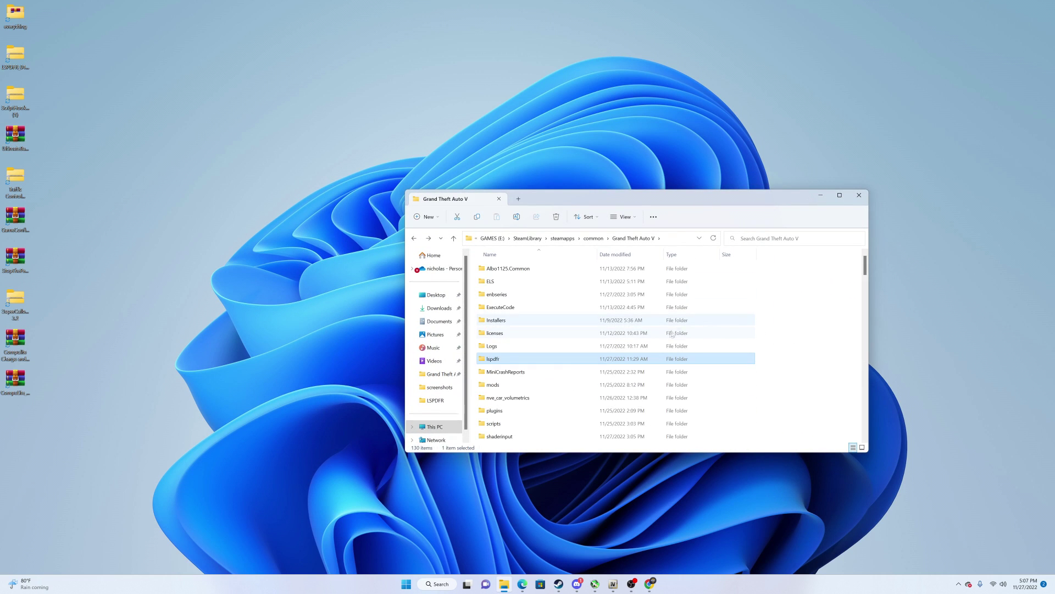
{"action": "left_click", "coordinate": [267, 253]}
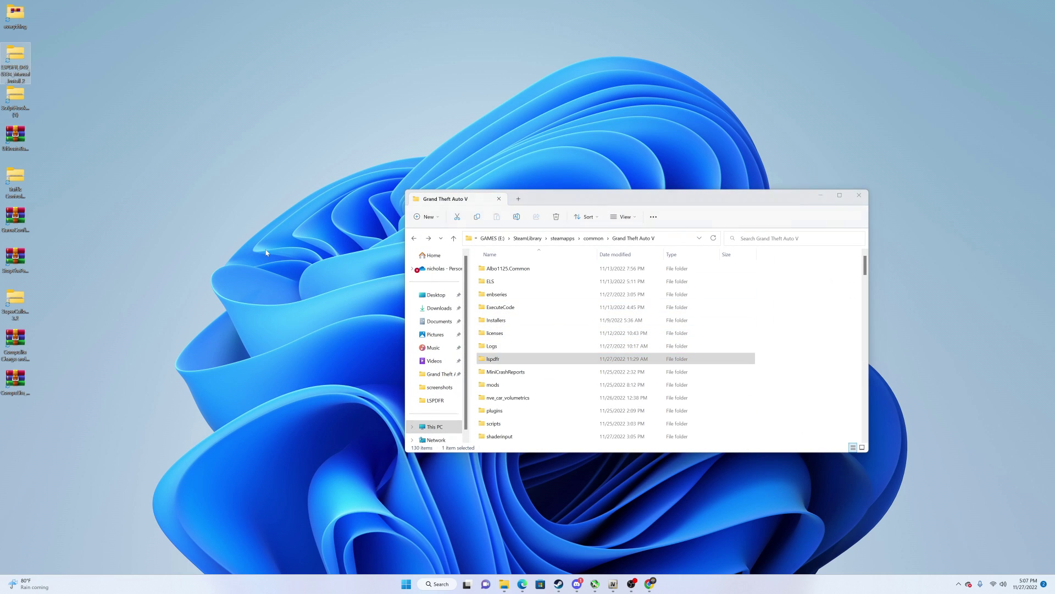
{"action": "double_click", "coordinate": [24, 146]}
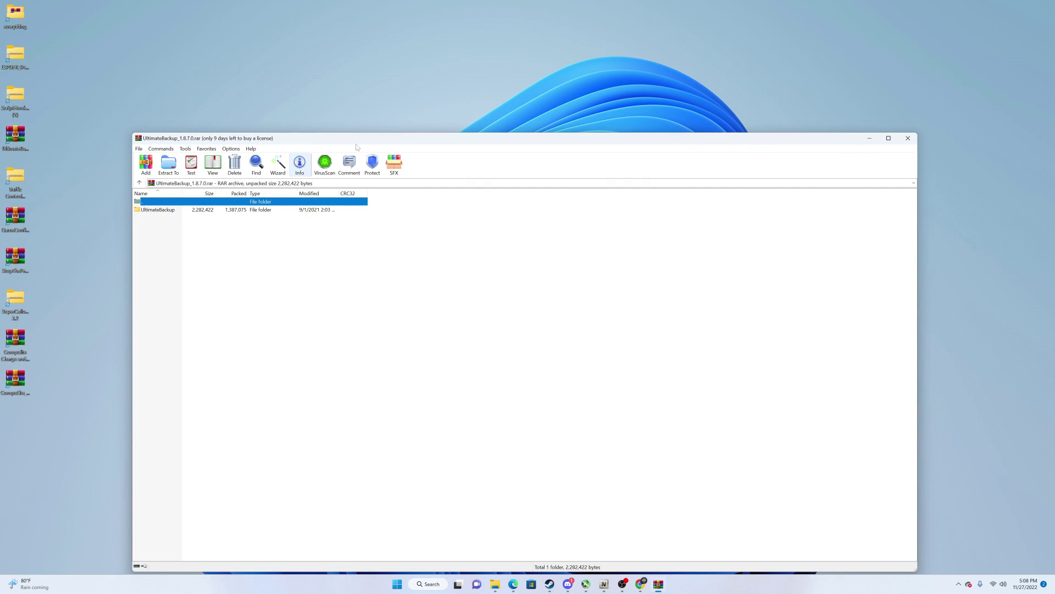
{"action": "left_click_drag", "start_coordinate": [342, 146], "coordinate": [198, 147]}
{"action": "left_click_drag", "start_coordinate": [796, 196], "coordinate": [969, 156]}
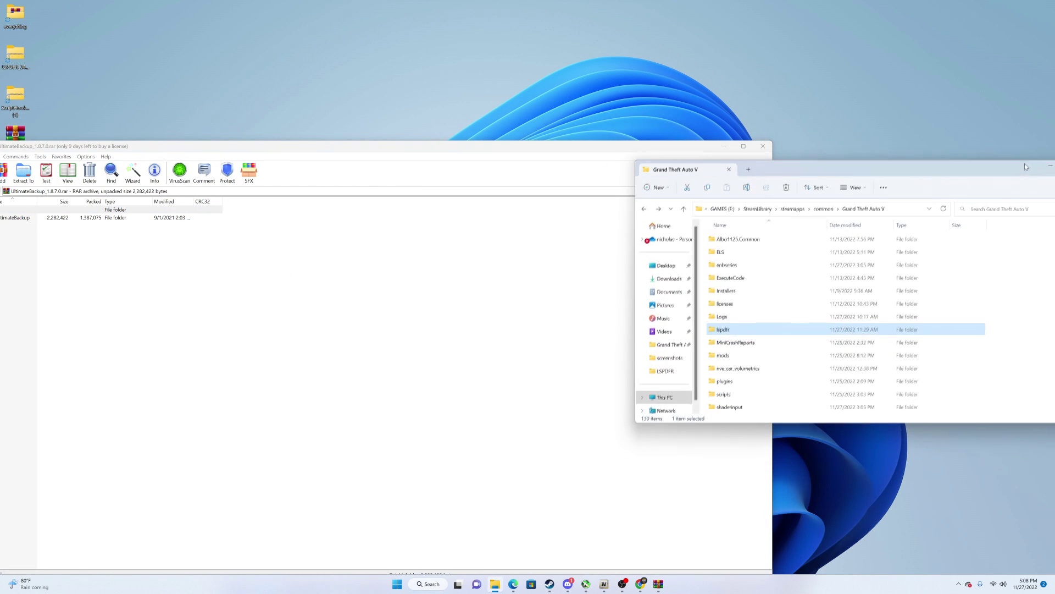
{"action": "left_click_drag", "start_coordinate": [456, 150], "coordinate": [539, 109]}
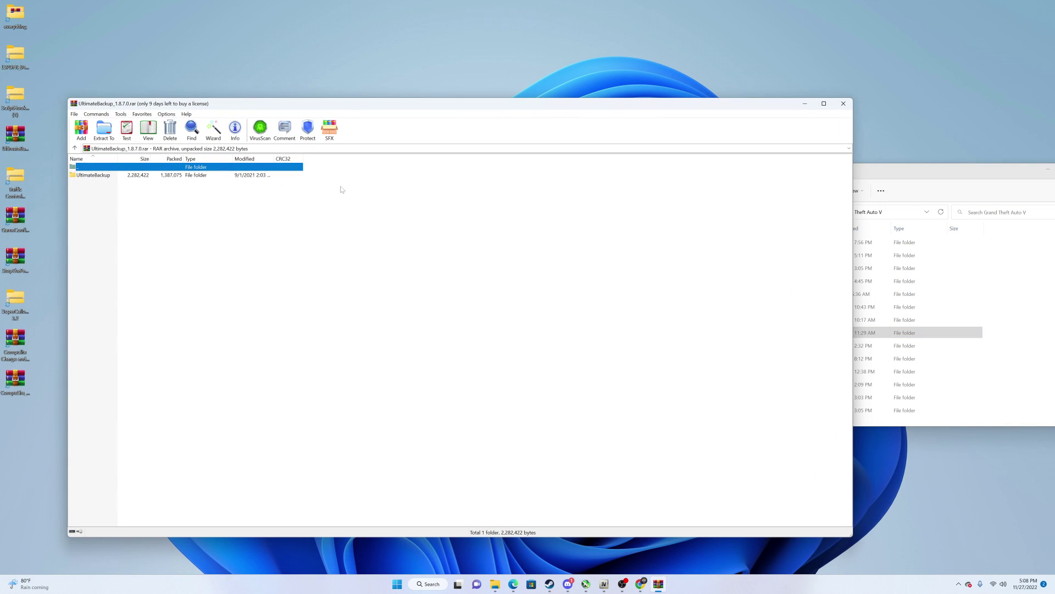
Enter the archive's UltimateBackup folder and open Readme.txt
{"action": "left_click", "coordinate": [142, 177]}
{"action": "double_click", "coordinate": [142, 177]}
{"action": "key", "text": "BackSpace"}
{"action": "double_click", "coordinate": [108, 176]}
{"action": "double_click", "coordinate": [100, 191]}
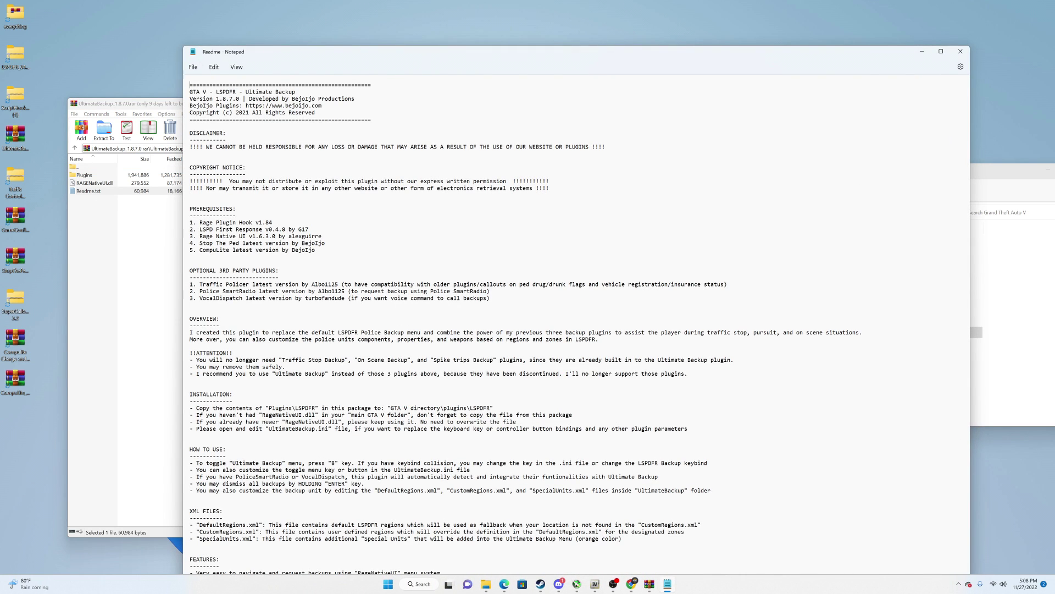
Read through the Readme, highlighting the how-to-use and DefaultRegions.xml passages
{"action": "scroll", "coordinate": [579, 325], "scroll_direction": "down", "scroll_amount": 7}
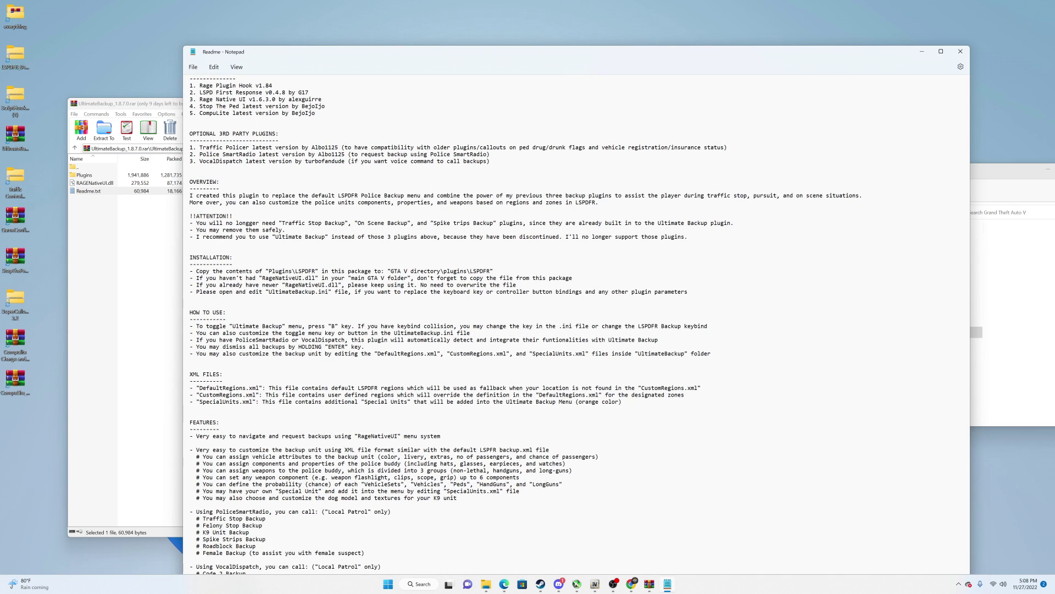
{"action": "left_click_drag", "start_coordinate": [377, 326], "coordinate": [191, 326]}
{"action": "left_click", "coordinate": [371, 354]}
{"action": "left_click_drag", "start_coordinate": [396, 354], "coordinate": [464, 354]}
{"action": "left_click", "coordinate": [549, 354]}
{"action": "scroll", "coordinate": [549, 354], "scroll_direction": "down", "scroll_amount": 1}
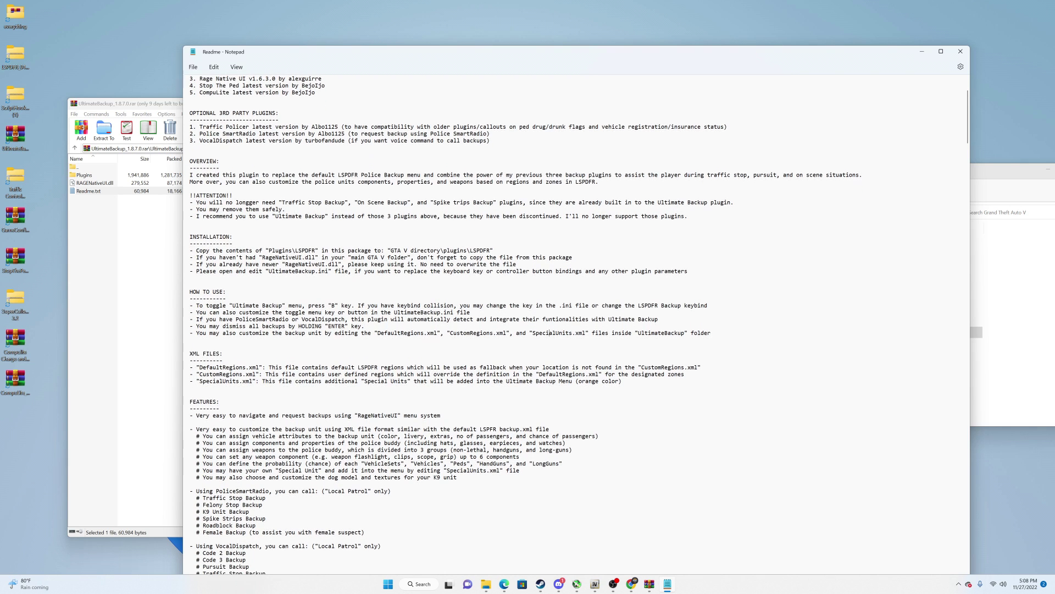
{"action": "scroll", "coordinate": [549, 332], "scroll_direction": "up", "scroll_amount": 1}
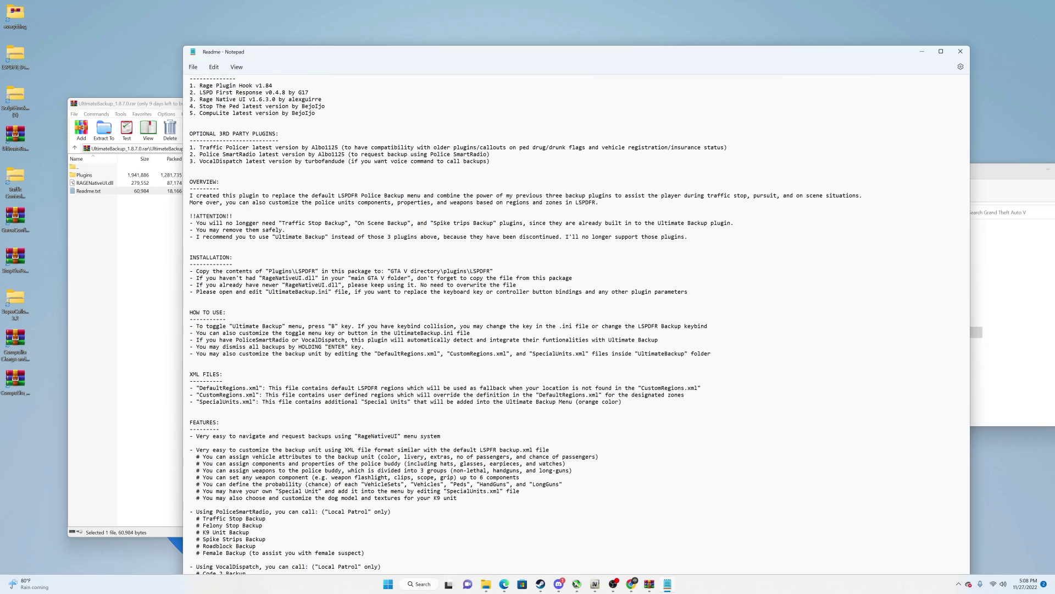
{"action": "scroll", "coordinate": [549, 353], "scroll_direction": "down", "scroll_amount": 20}
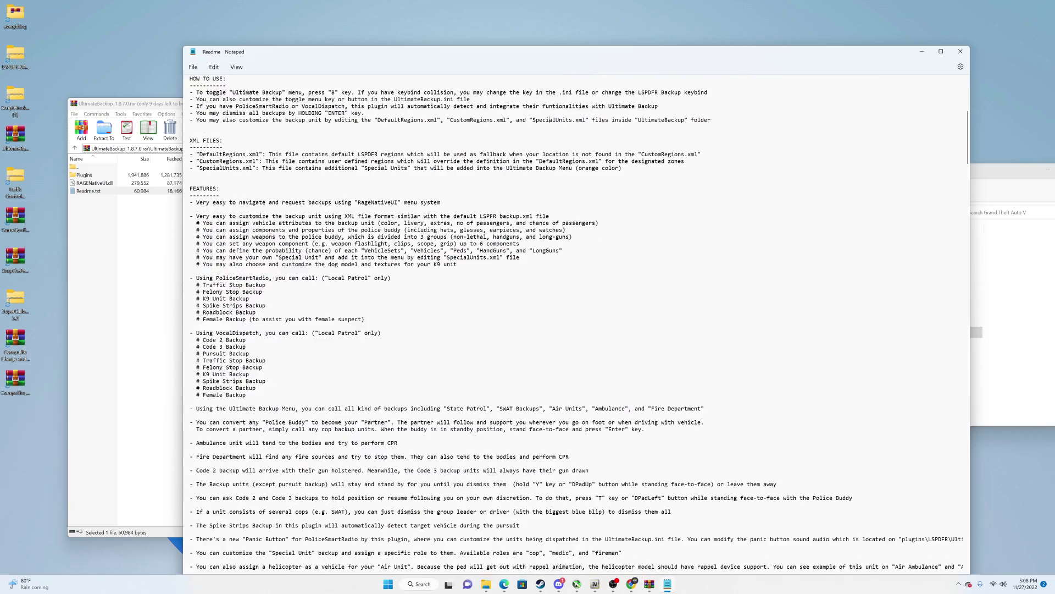
{"action": "scroll", "coordinate": [576, 325], "scroll_direction": "down", "scroll_amount": 20}
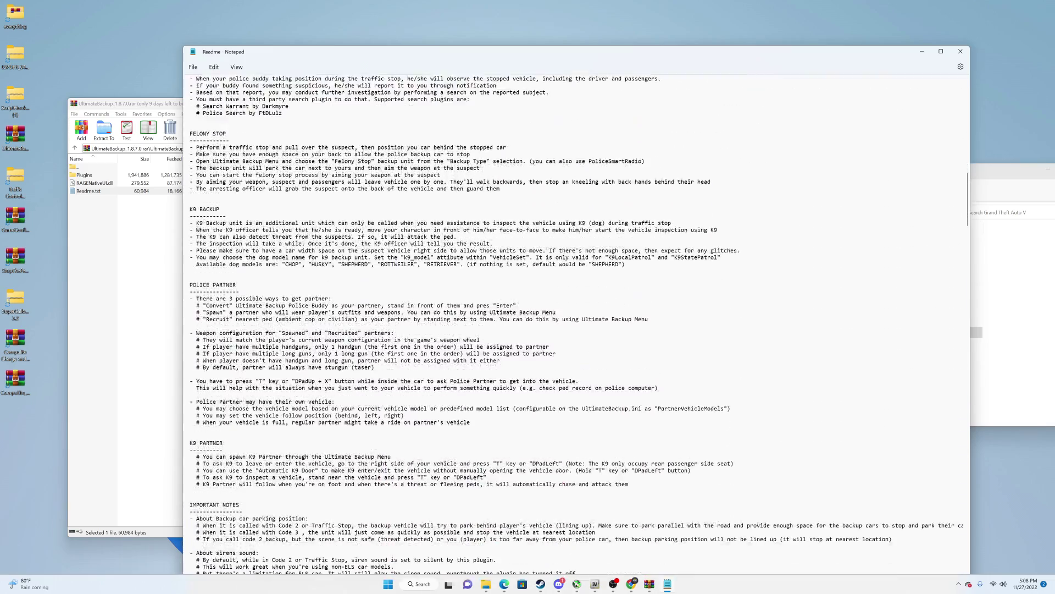
{"action": "scroll", "coordinate": [576, 325], "scroll_direction": "down", "scroll_amount": 20}
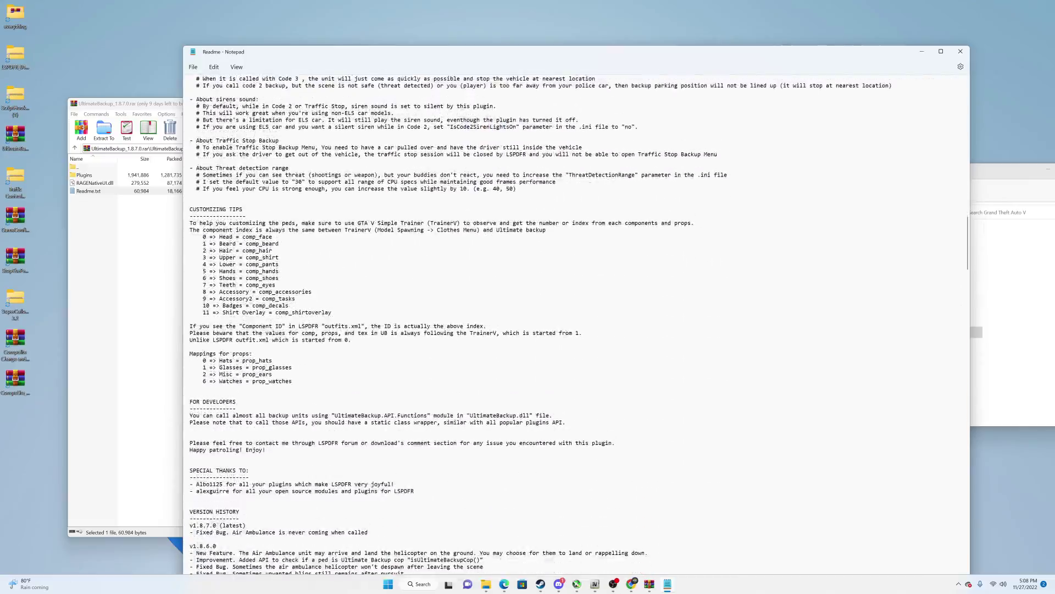
{"action": "scroll", "coordinate": [572, 325], "scroll_direction": "down", "scroll_amount": 20}
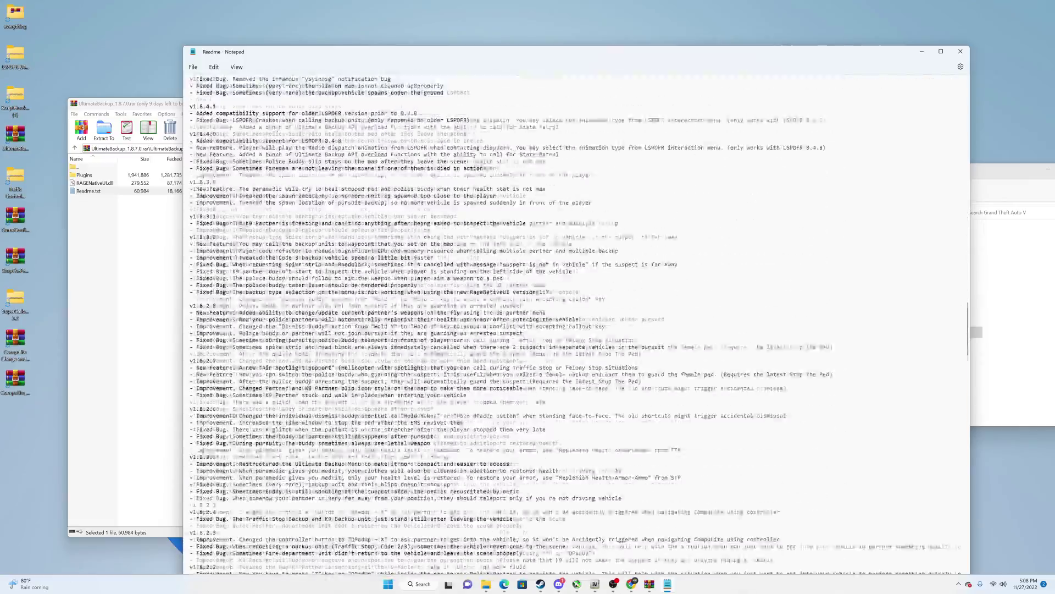
{"action": "scroll", "coordinate": [572, 325], "scroll_direction": "up", "scroll_amount": 18}
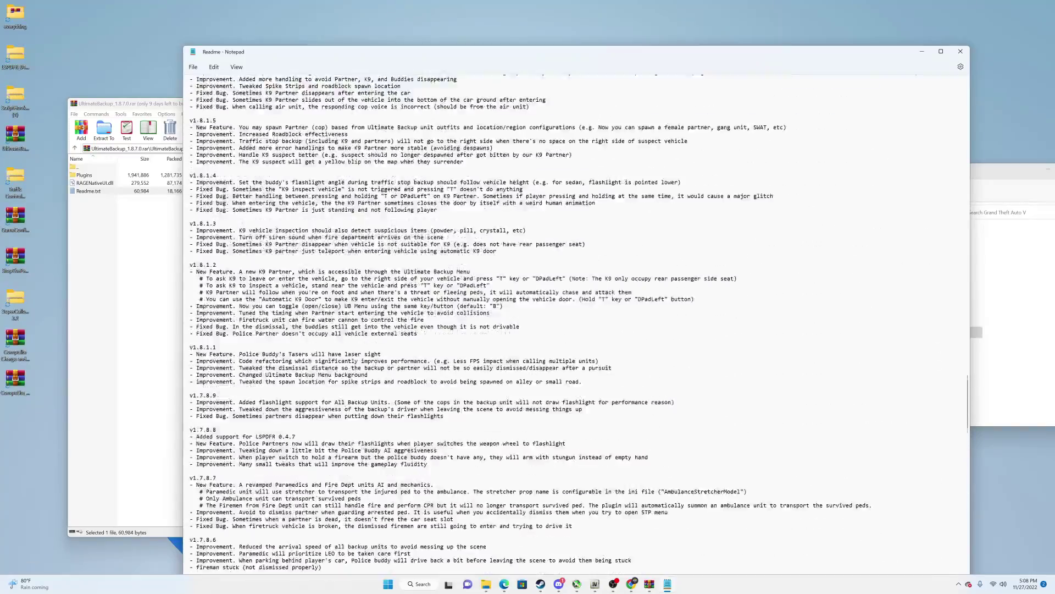
{"action": "scroll", "coordinate": [576, 325], "scroll_direction": "up", "scroll_amount": 20}
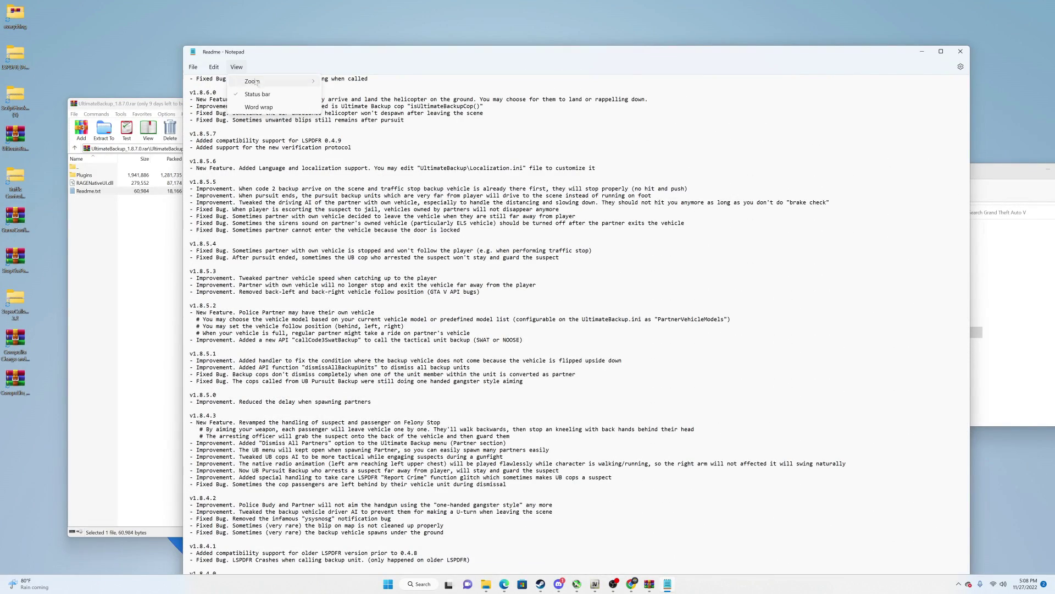
Search the Readme for 'in' and then 'how to'
{"action": "left_click", "coordinate": [217, 138]}
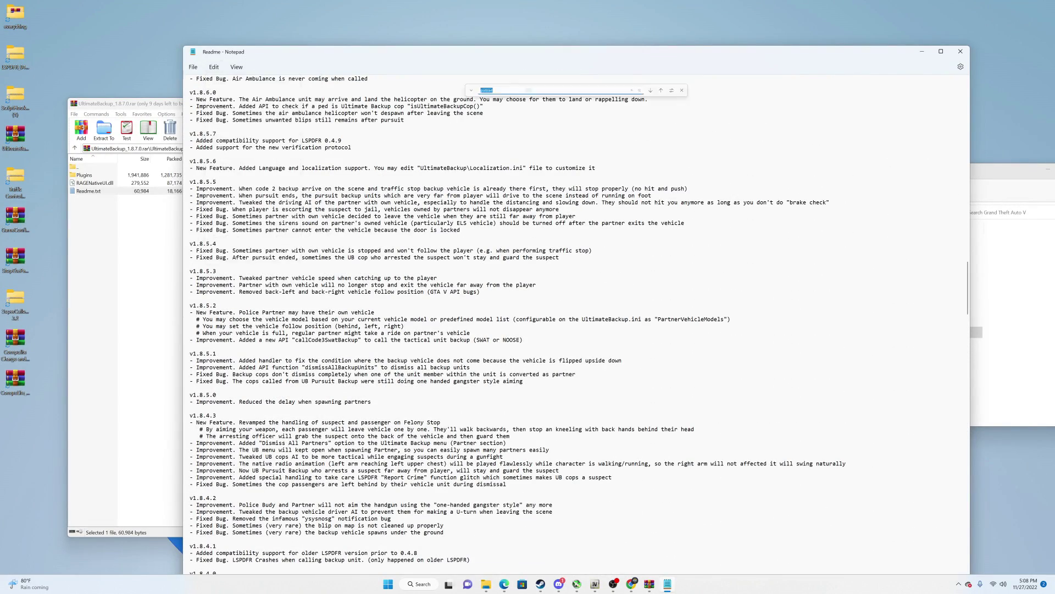
{"action": "type", "text": "install"}
{"action": "scroll", "coordinate": [241, 160], "scroll_direction": "up", "scroll_amount": 20}
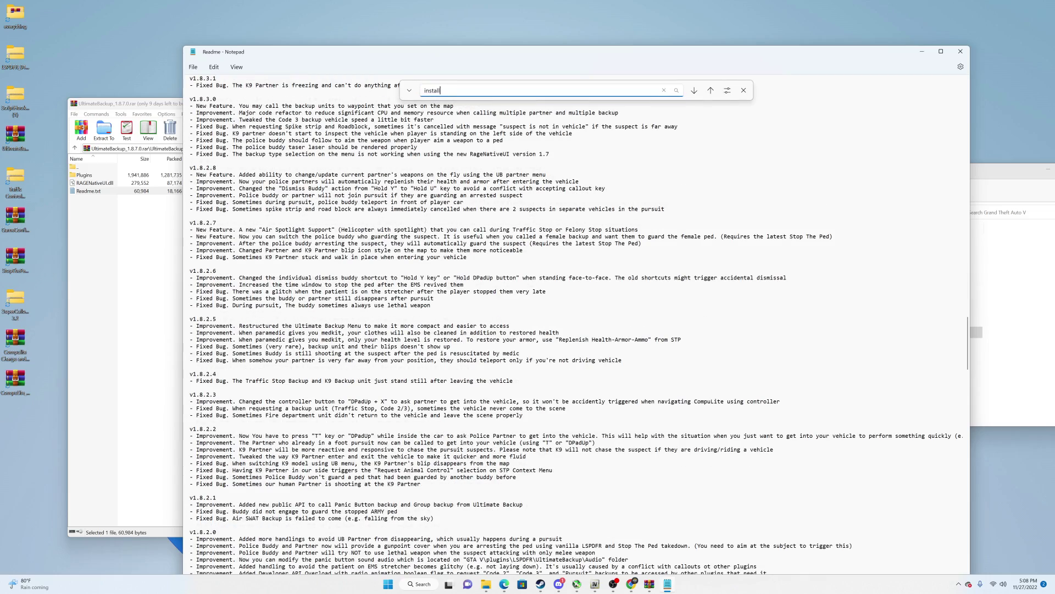
{"action": "scroll", "coordinate": [241, 161], "scroll_direction": "up", "scroll_amount": 10}
{"action": "key", "text": "BackSpace"}
{"action": "key", "text": "BackSpace"}
{"action": "key", "text": "BackSpace"}
{"action": "key", "text": "BackSpace"}
{"action": "key", "text": "BackSpace"}
{"action": "key", "text": "BackSpace"}
{"action": "key", "text": "BackSpace"}
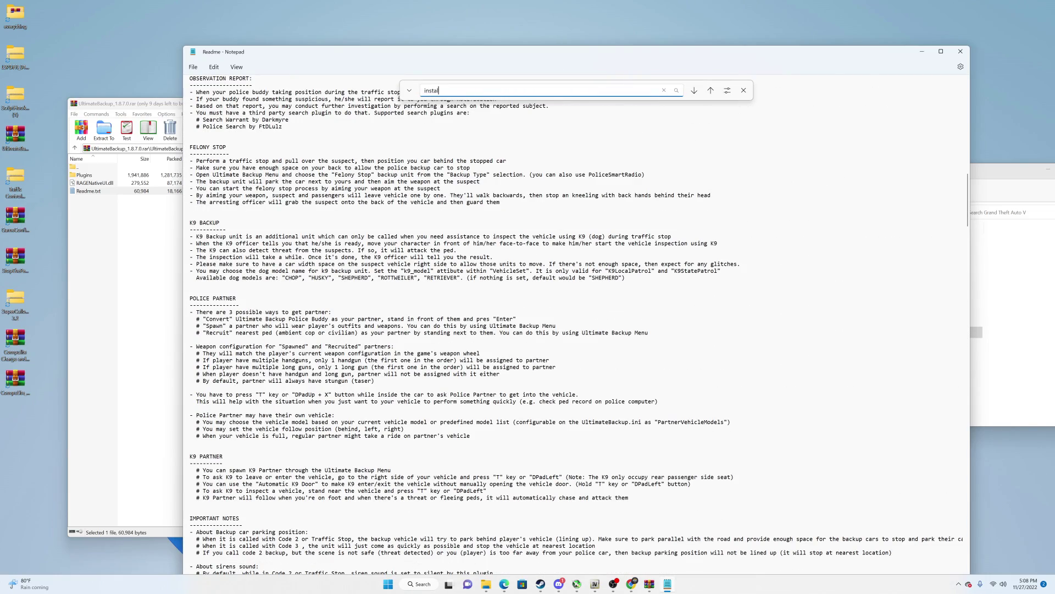
{"action": "type", "text": "how to"}
{"action": "scroll", "coordinate": [232, 236], "scroll_direction": "up", "scroll_amount": 9}
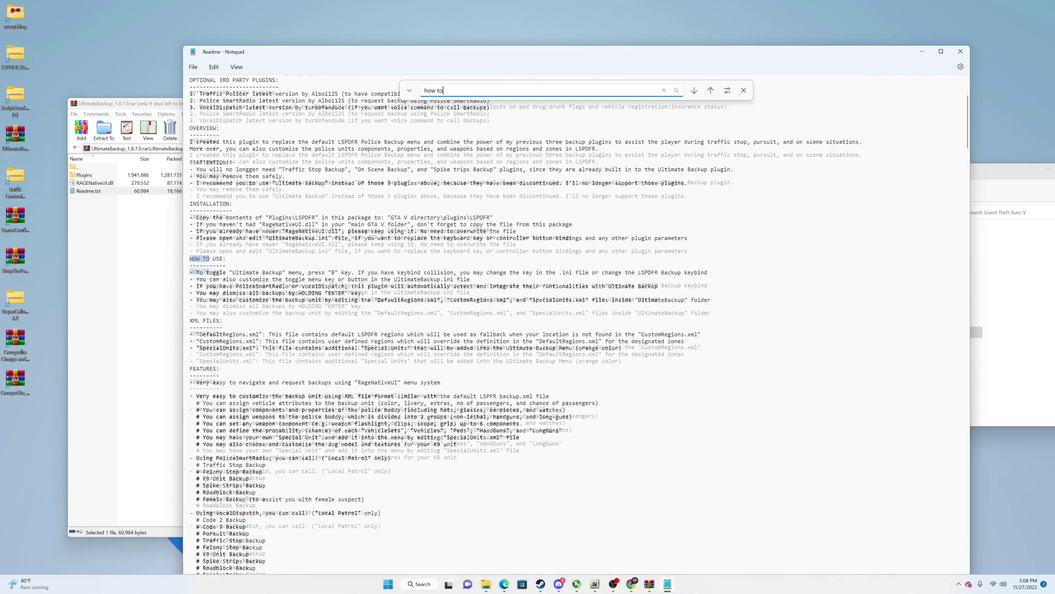
{"action": "left_click", "coordinate": [232, 236]}
{"action": "left_click", "coordinate": [744, 90]}
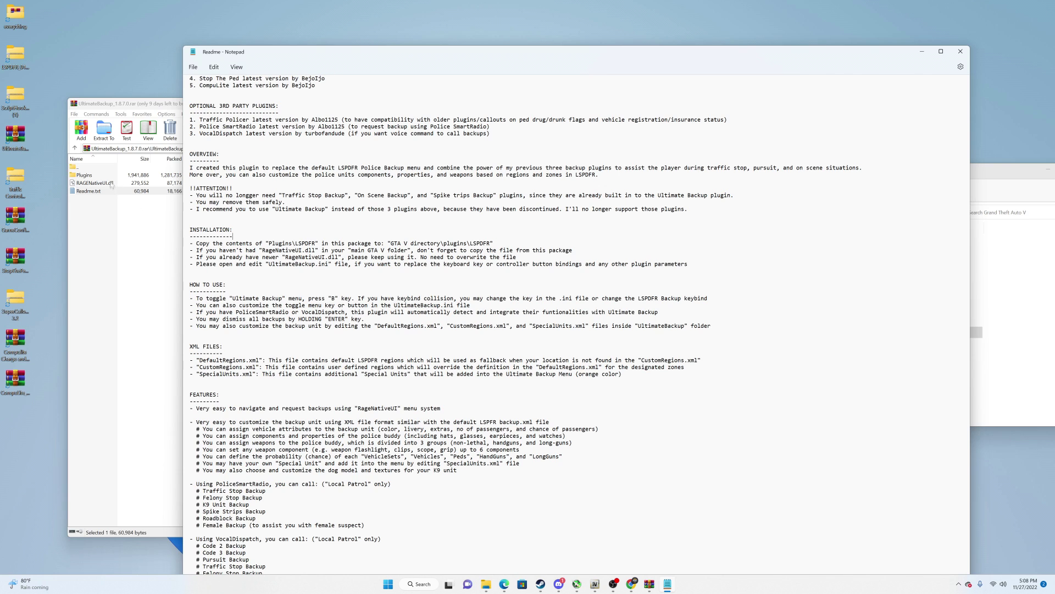
Highlight RageNativeUI.dll in the Readme's INSTALLATION instructions
{"action": "left_click", "coordinate": [85, 175]}
{"action": "left_click", "coordinate": [357, 55]}
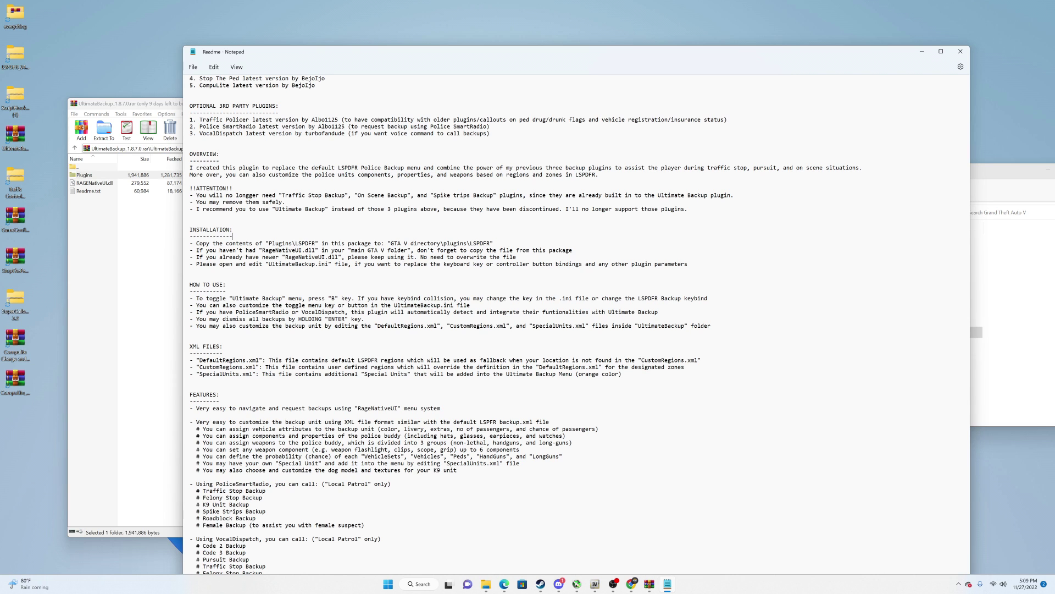
{"action": "left_click_drag", "start_coordinate": [269, 250], "coordinate": [298, 250]}
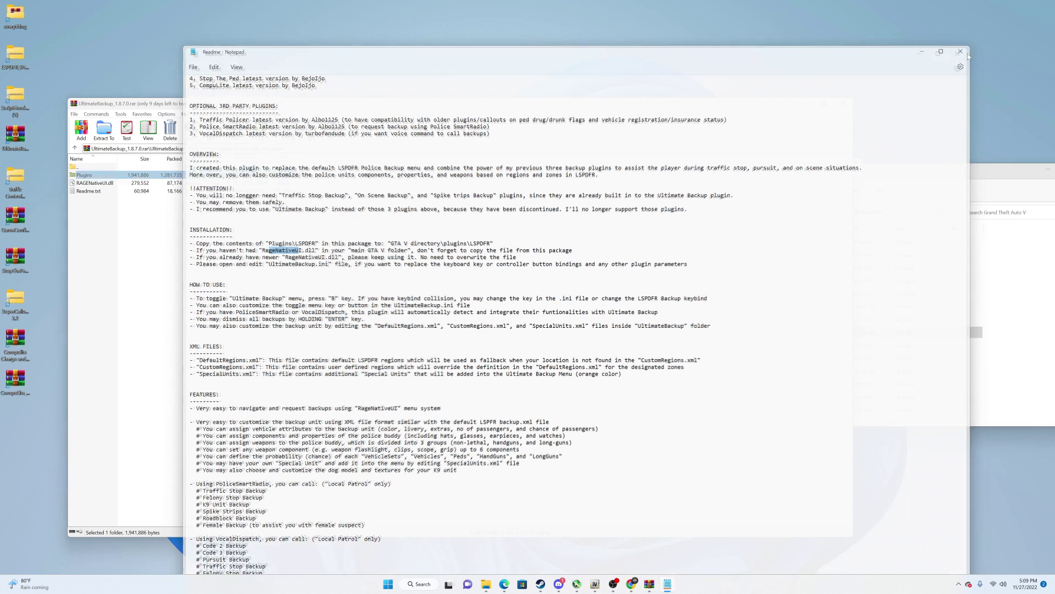
Close the Readme and clear the selections in the game folder and archive
{"action": "left_click", "coordinate": [961, 51]}
{"action": "left_click", "coordinate": [905, 172]}
{"action": "left_click", "coordinate": [1013, 329]}
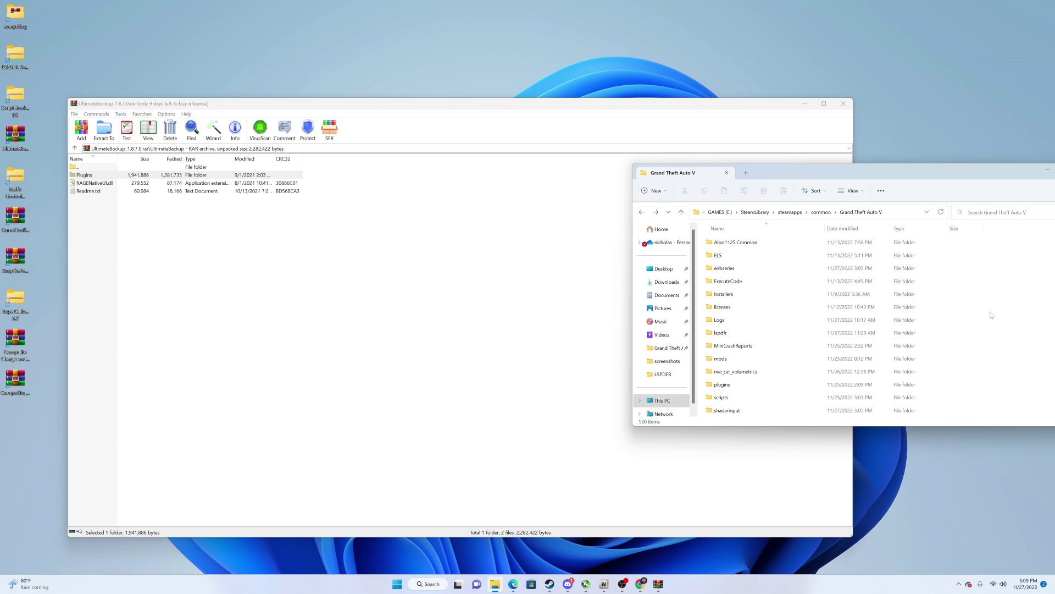
{"action": "scroll", "coordinate": [817, 324], "scroll_direction": "down", "scroll_amount": 4}
{"action": "scroll", "coordinate": [816, 327], "scroll_direction": "up", "scroll_amount": 3}
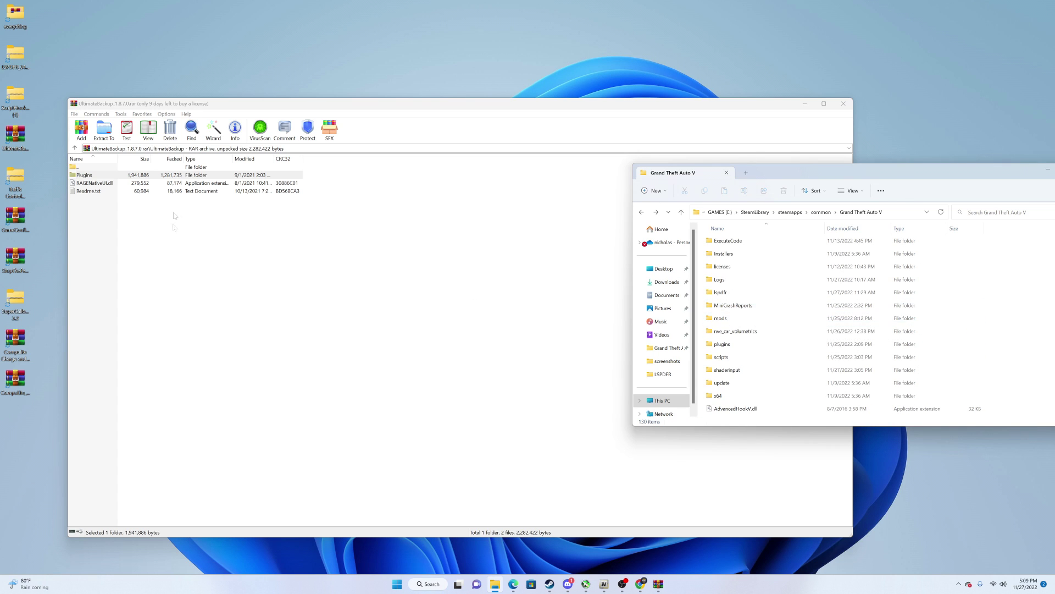
{"action": "left_click", "coordinate": [89, 175]}
{"action": "left_click", "coordinate": [132, 238]}
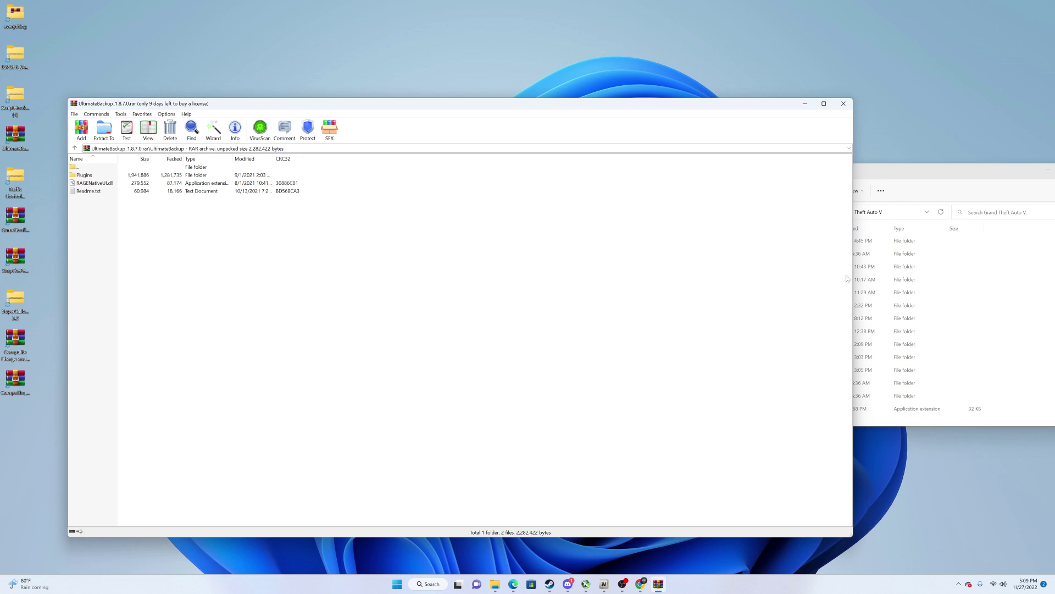
{"action": "left_click", "coordinate": [1017, 286]}
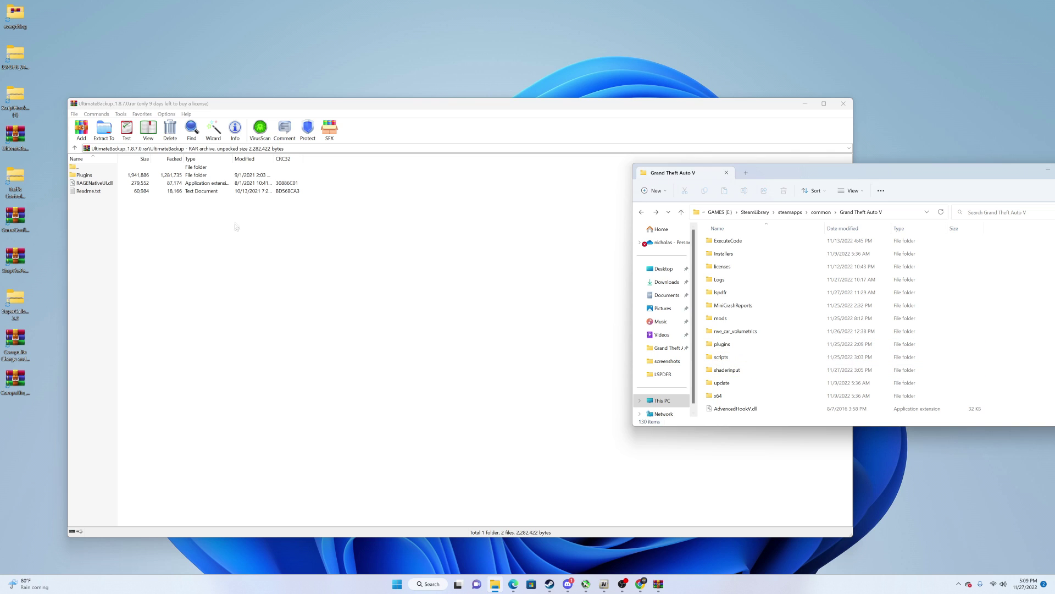
{"action": "left_click", "coordinate": [169, 215]}
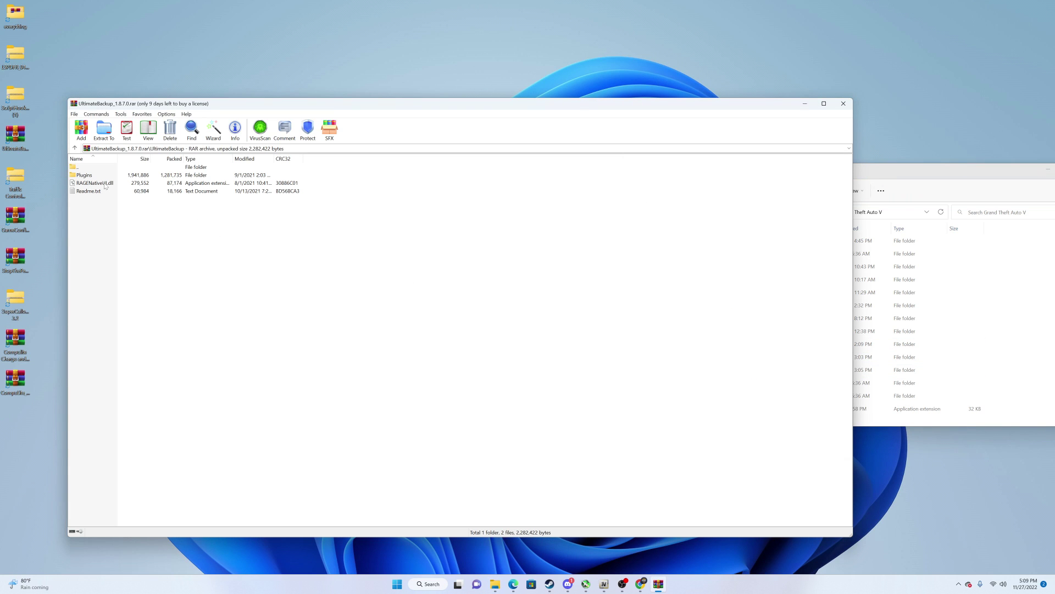
{"action": "scroll", "coordinate": [1001, 357], "scroll_direction": "down", "scroll_amount": 5}
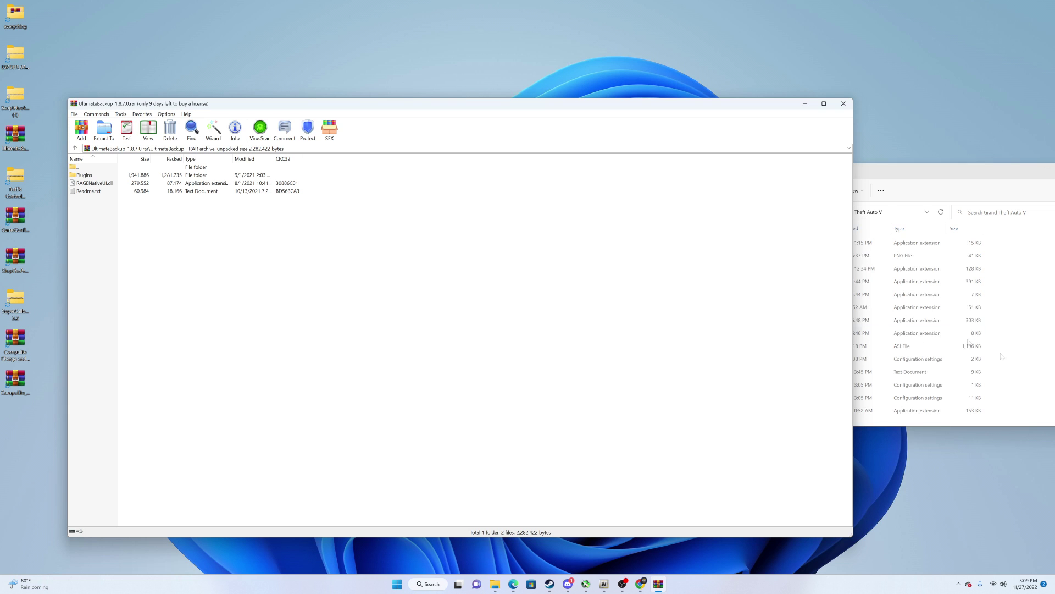
Arrange the WinRAR archive and Grand Theft Auto V windows side by side
{"action": "left_click_drag", "start_coordinate": [908, 174], "coordinate": [639, 109]}
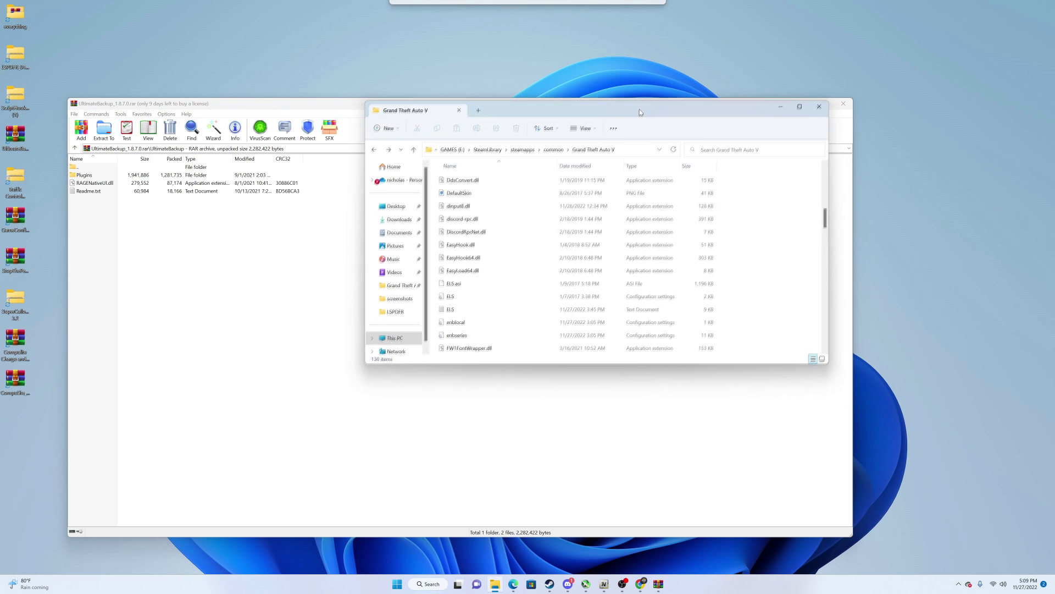
{"action": "left_click", "coordinate": [214, 243]}
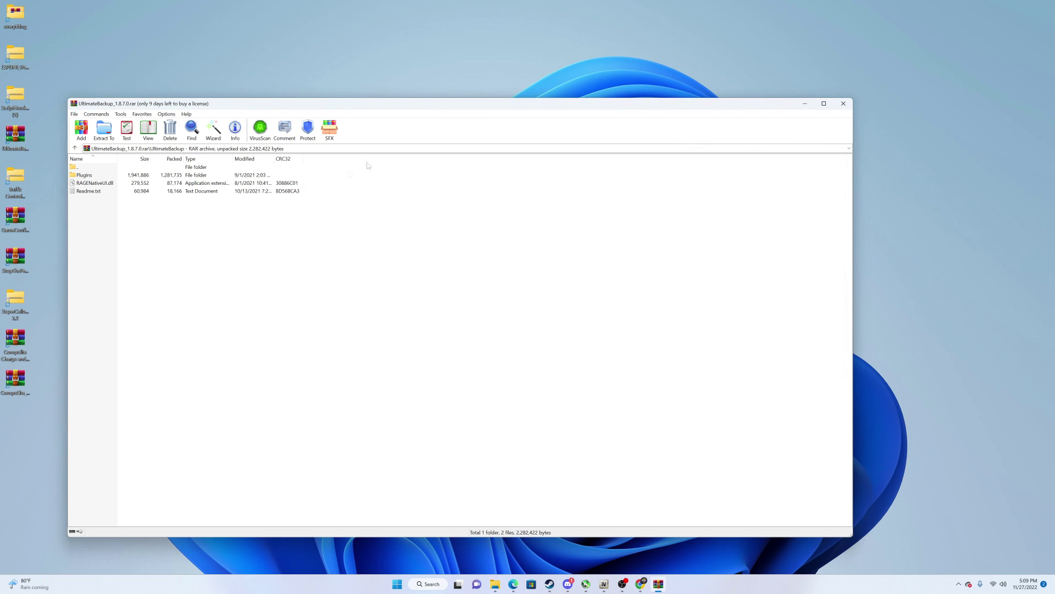
{"action": "left_click_drag", "start_coordinate": [708, 109], "coordinate": [430, 171]}
{"action": "left_click_drag", "start_coordinate": [685, 103], "coordinate": [930, 154]}
{"action": "left_click_drag", "start_coordinate": [350, 167], "coordinate": [553, 102]}
{"action": "left_click_drag", "start_coordinate": [854, 159], "coordinate": [847, 106]}
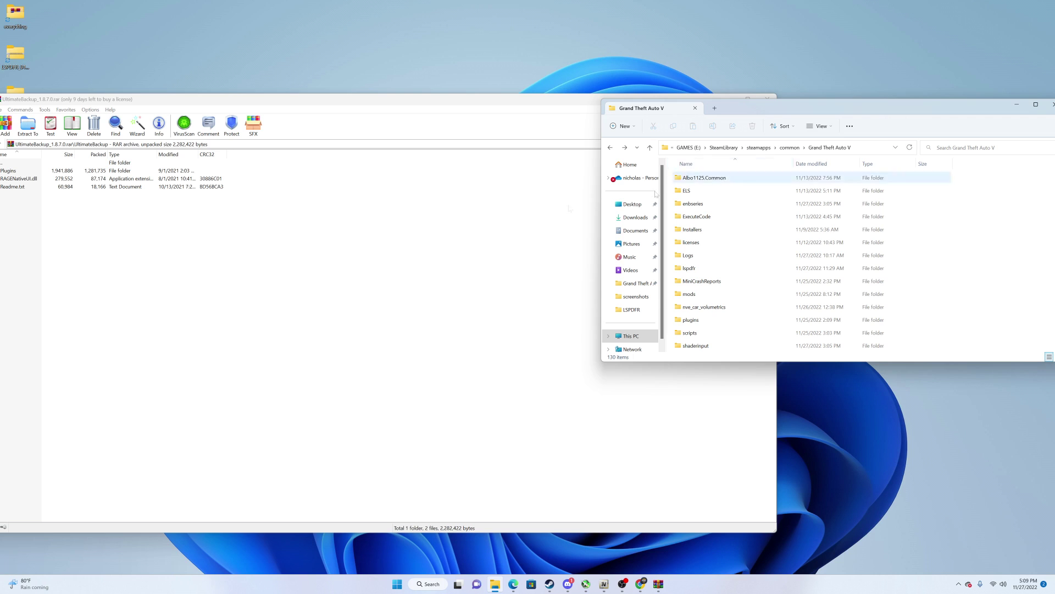
{"action": "left_click_drag", "start_coordinate": [550, 100], "coordinate": [588, 101]}
{"action": "left_click", "coordinate": [856, 108]}
{"action": "scroll", "coordinate": [1005, 234], "scroll_direction": "down", "scroll_amount": 10}
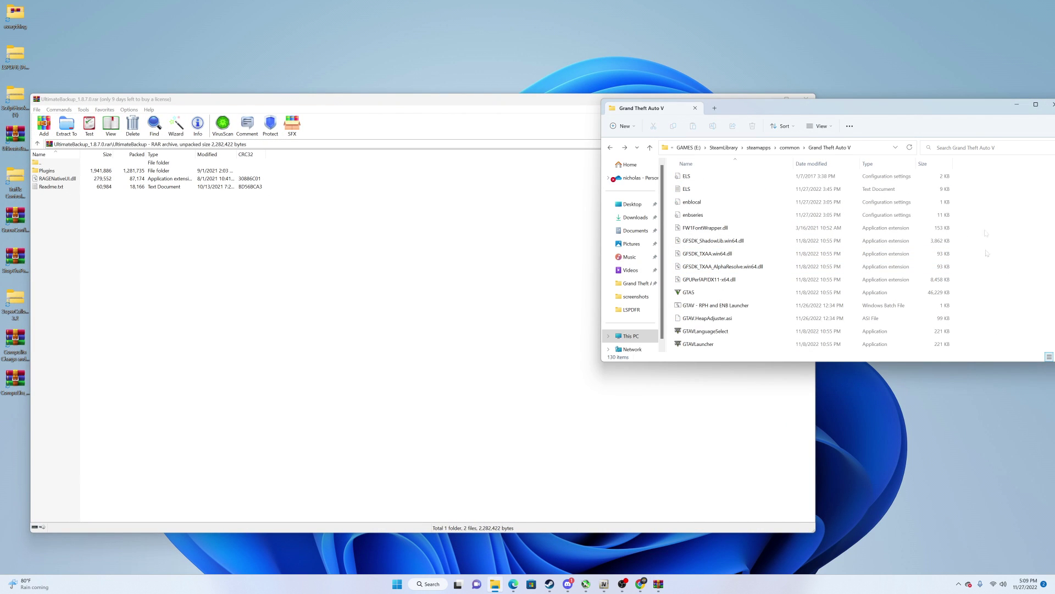
Copy the Plugins folder and RAGENativeUI.dll into the game folder, then close WinRAR
{"action": "left_click_drag", "start_coordinate": [295, 168], "coordinate": [255, 178]}
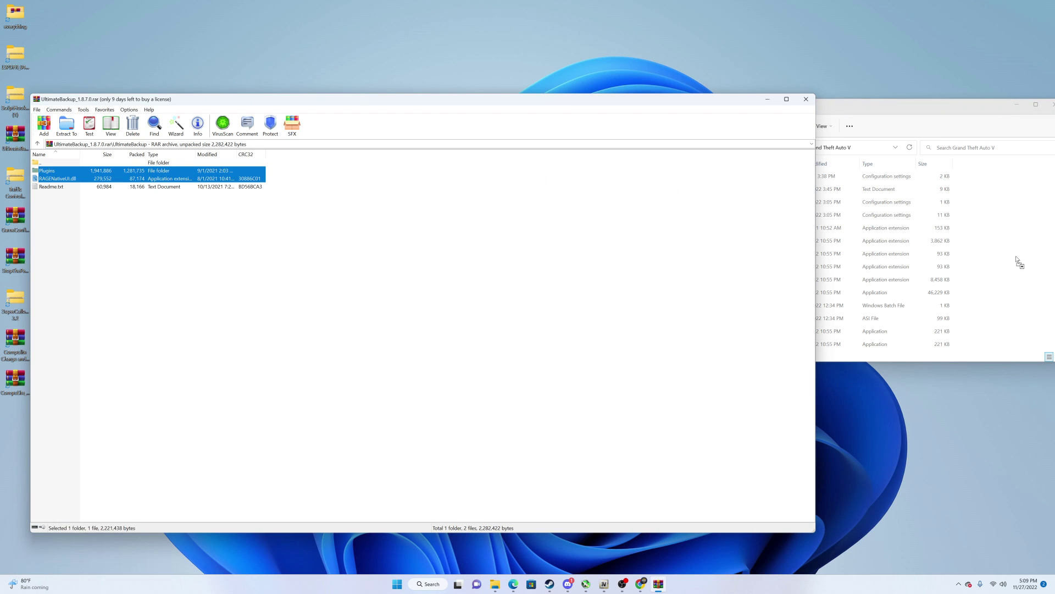
{"action": "left_click_drag", "start_coordinate": [492, 257], "coordinate": [436, 235]}
{"action": "key", "text": "BackSpace"}
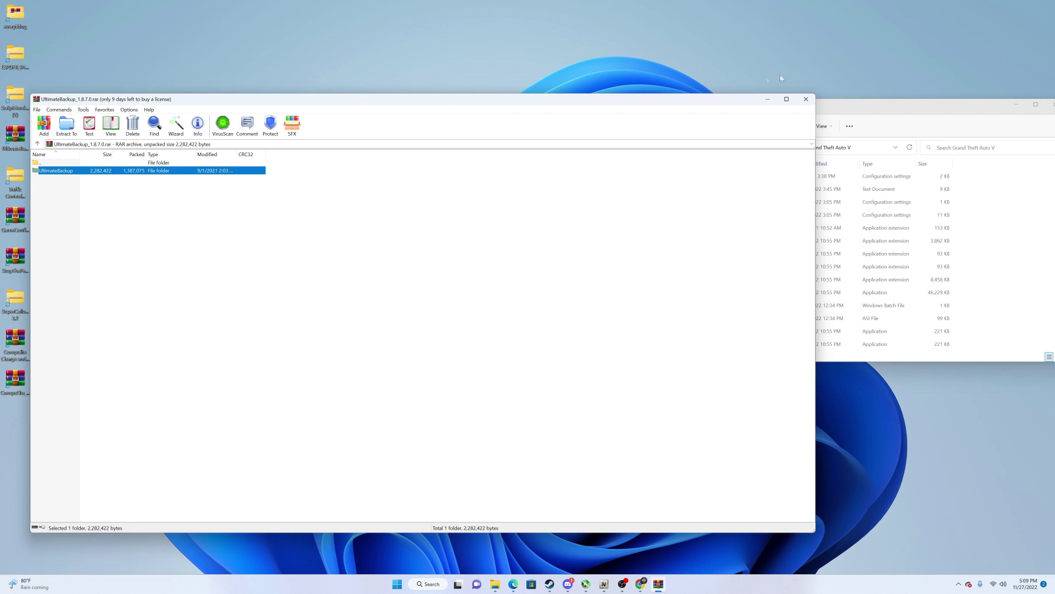
{"action": "left_click", "coordinate": [813, 102]}
{"action": "scroll", "coordinate": [934, 248], "scroll_direction": "up", "scroll_amount": 15}
Go into Grand Theft Auto V\plugins\LSPDFR and scroll down to UltimateBackup.dll and its settings file
{"action": "left_click_drag", "start_coordinate": [869, 105], "coordinate": [550, 138]}
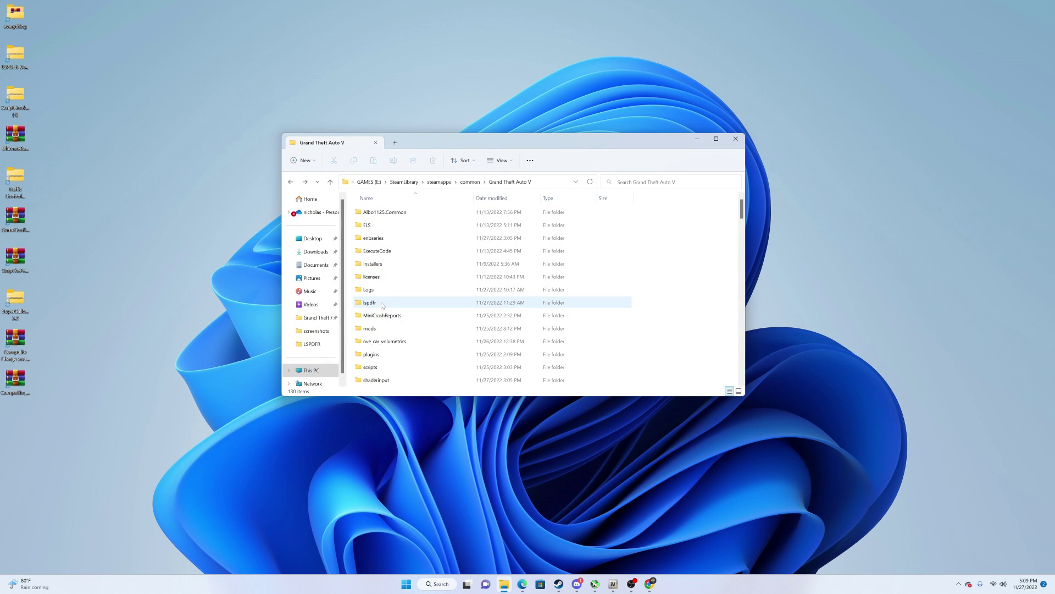
{"action": "double_click", "coordinate": [382, 303]}
{"action": "key", "text": "BackSpace"}
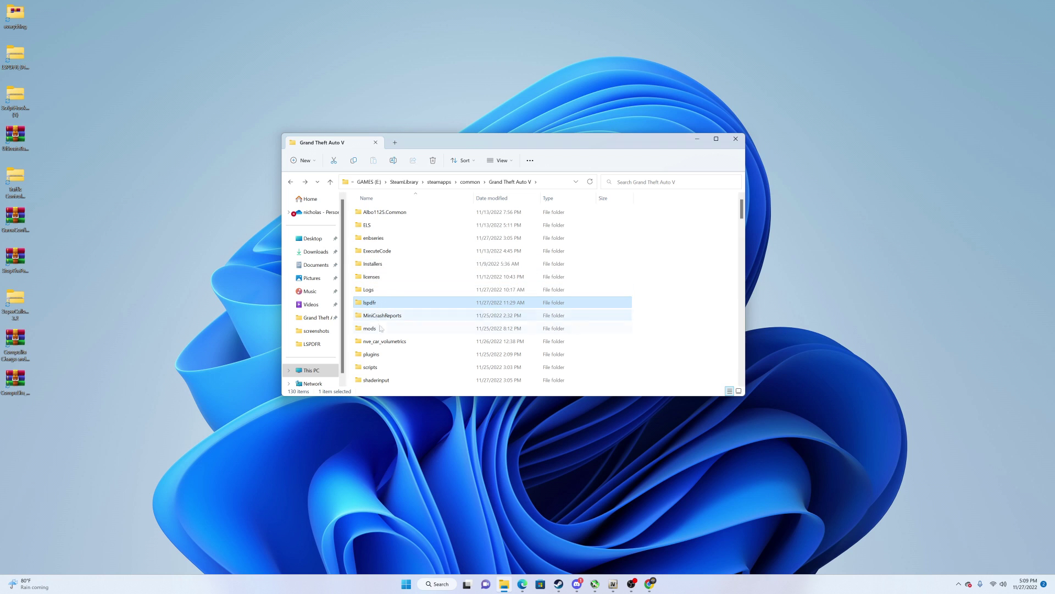
{"action": "double_click", "coordinate": [371, 354]}
{"action": "double_click", "coordinate": [374, 226]}
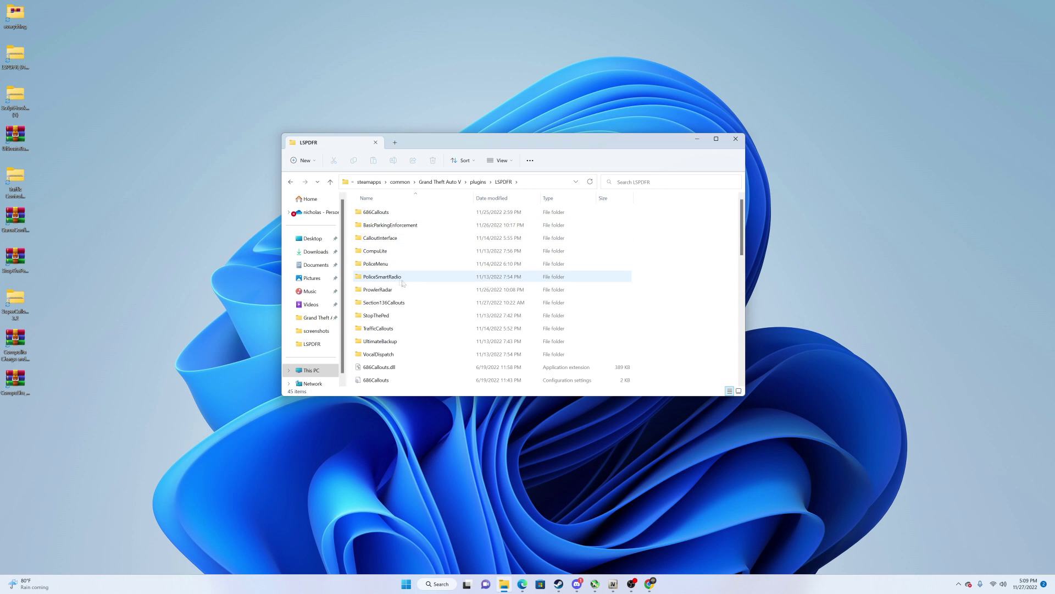
{"action": "scroll", "coordinate": [405, 283], "scroll_direction": "down", "scroll_amount": 5}
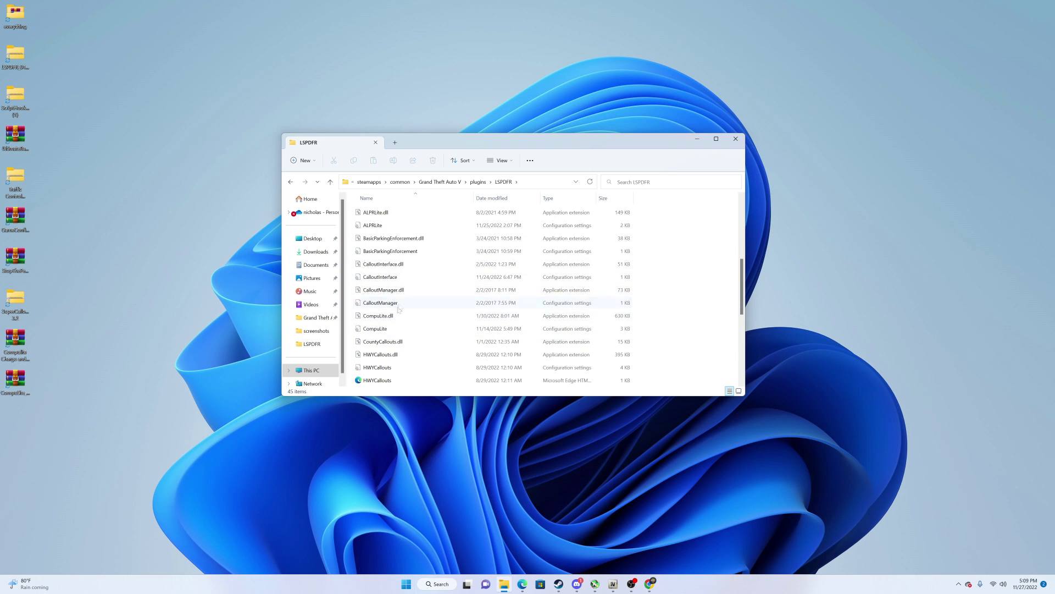
{"action": "scroll", "coordinate": [408, 289], "scroll_direction": "down", "scroll_amount": 3}
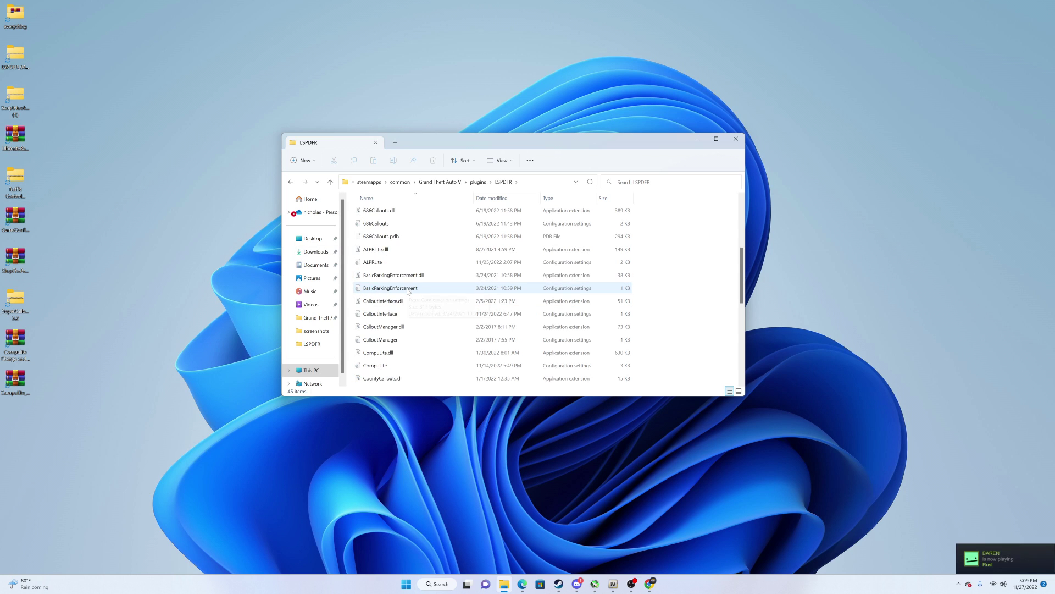
{"action": "scroll", "coordinate": [410, 297], "scroll_direction": "down", "scroll_amount": 3}
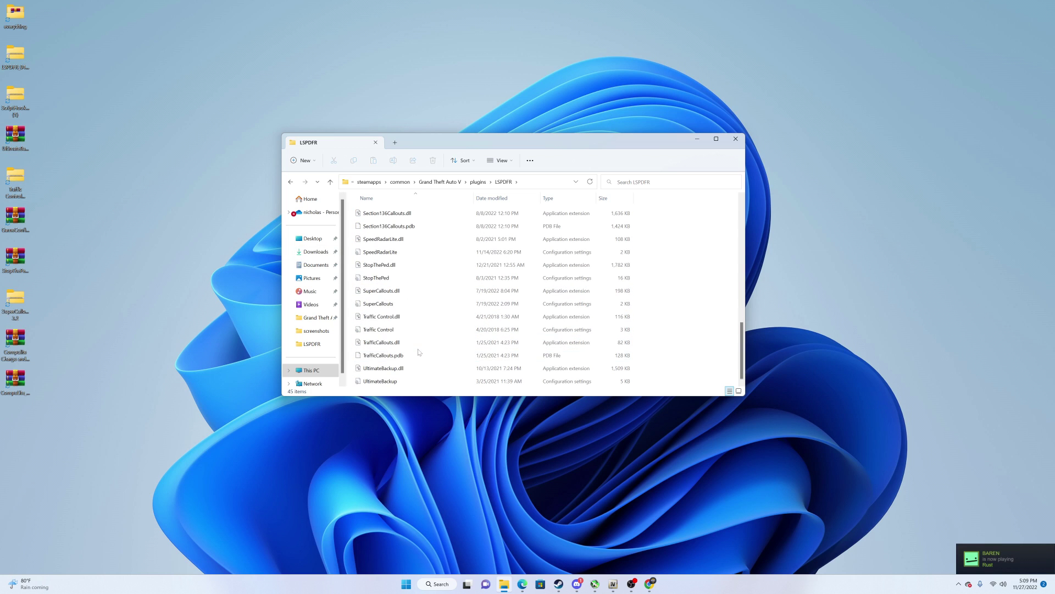
{"action": "double_click", "coordinate": [572, 384]}
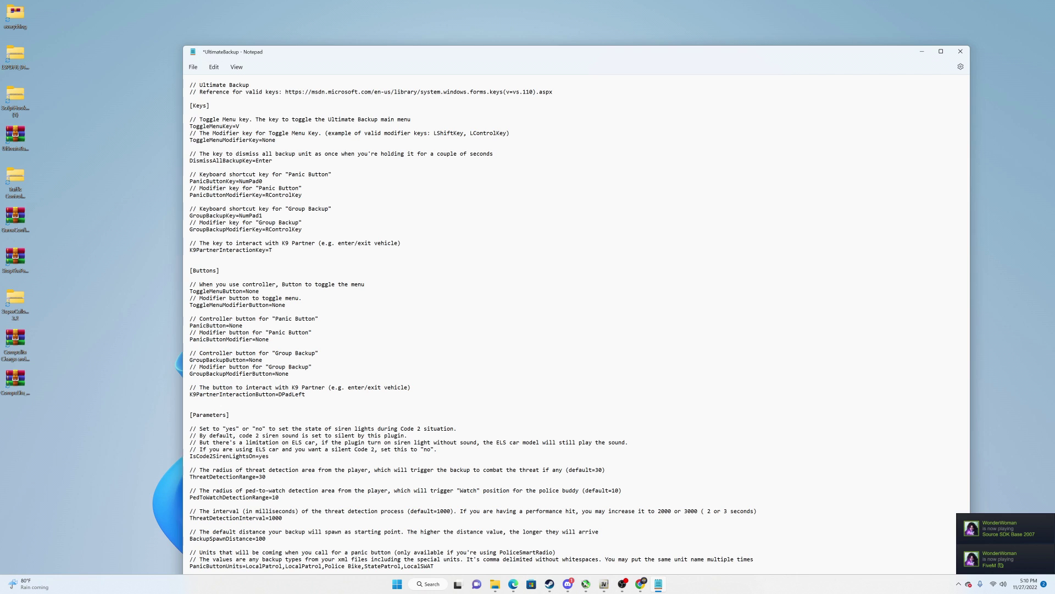
{"action": "type", "text": "B"}
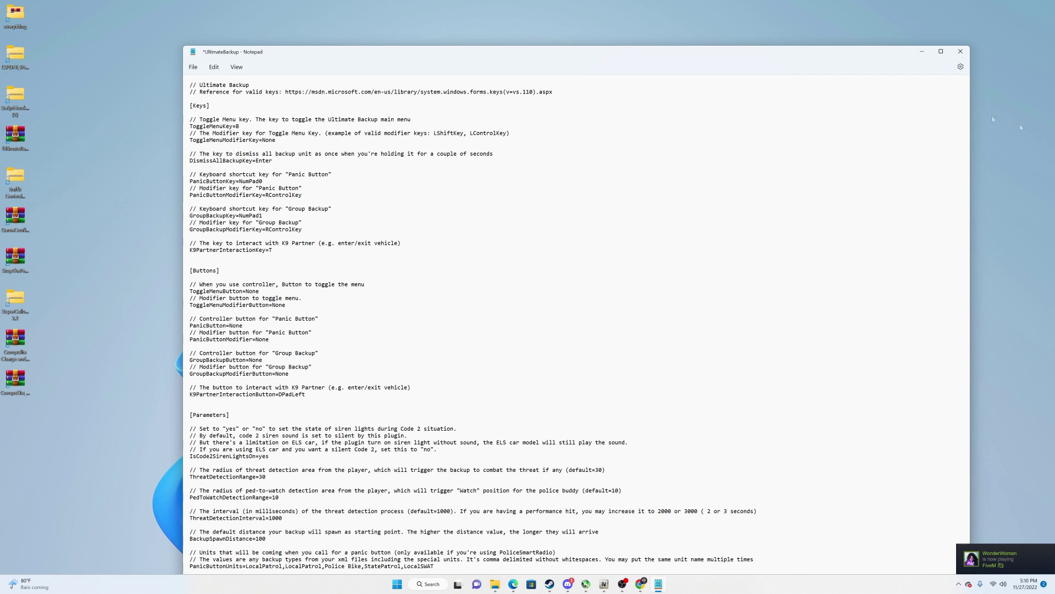
{"action": "left_click", "coordinate": [961, 51]}
{"action": "left_click", "coordinate": [576, 371]}
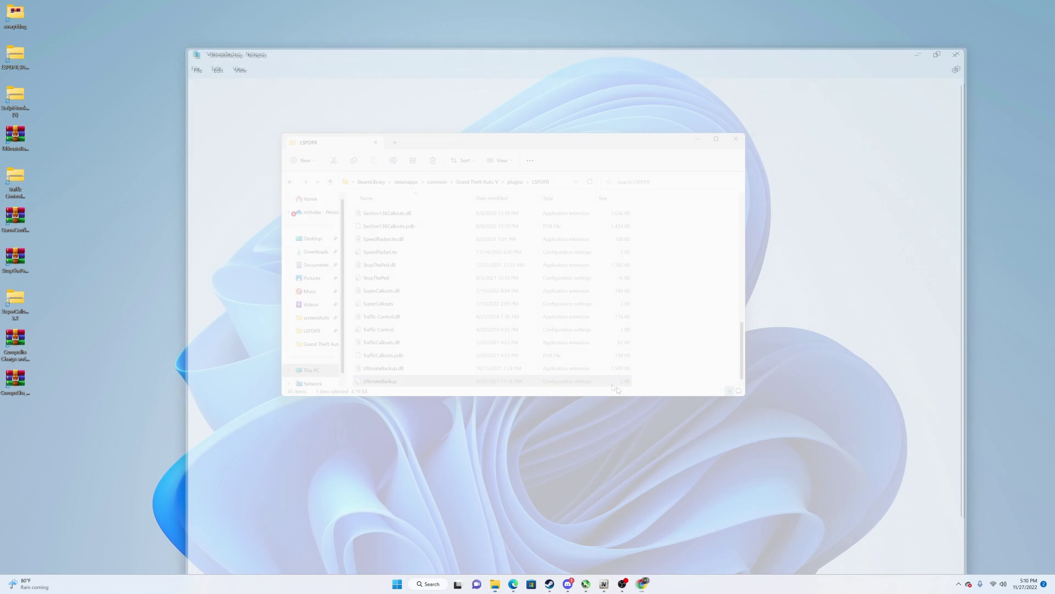
{"action": "left_click", "coordinate": [693, 311]}
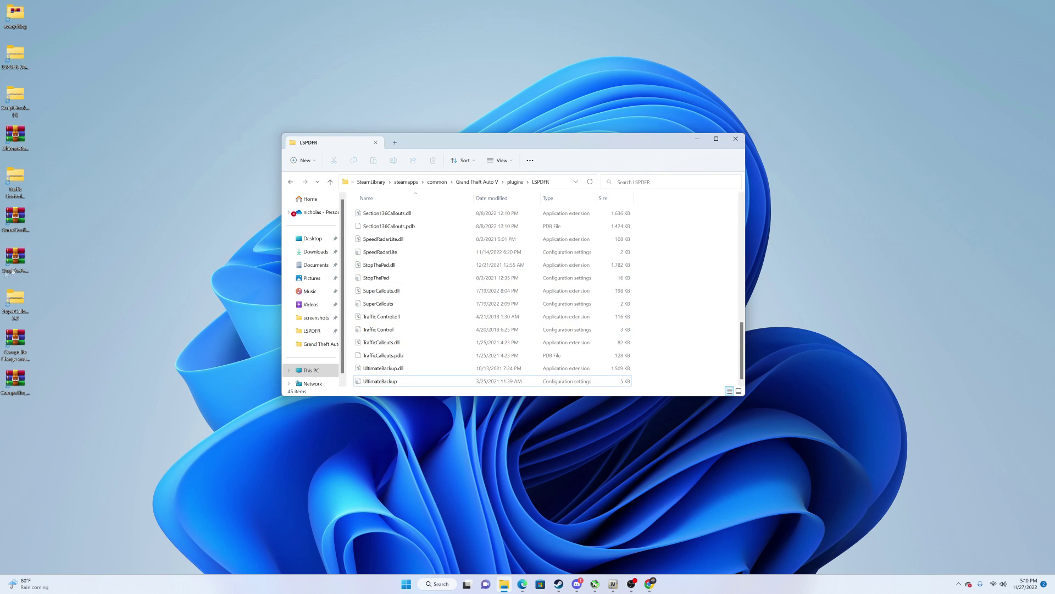
Open StopThePed_4.9.5.1.rar beside Explorer, with Explorer back on the Grand Theft Auto V folder
{"action": "double_click", "coordinate": [23, 265]}
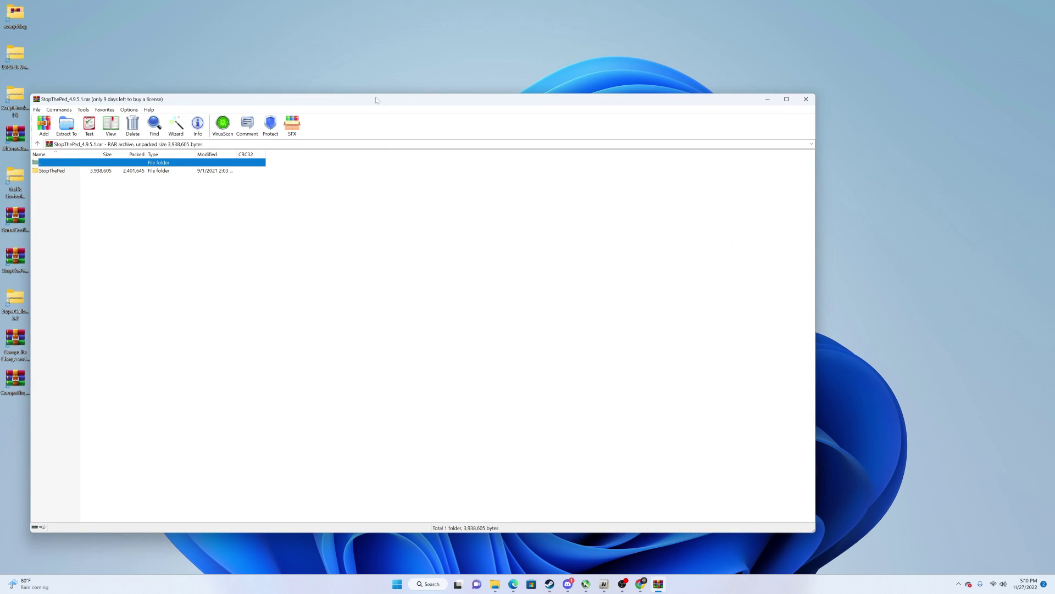
{"action": "left_click_drag", "start_coordinate": [378, 100], "coordinate": [244, 150]}
{"action": "left_click_drag", "start_coordinate": [495, 141], "coordinate": [685, 148]}
{"action": "left_click_drag", "start_coordinate": [287, 139], "coordinate": [506, 142]}
{"action": "left_click_drag", "start_coordinate": [885, 147], "coordinate": [932, 150]}
{"action": "key", "text": "alt+Up"}
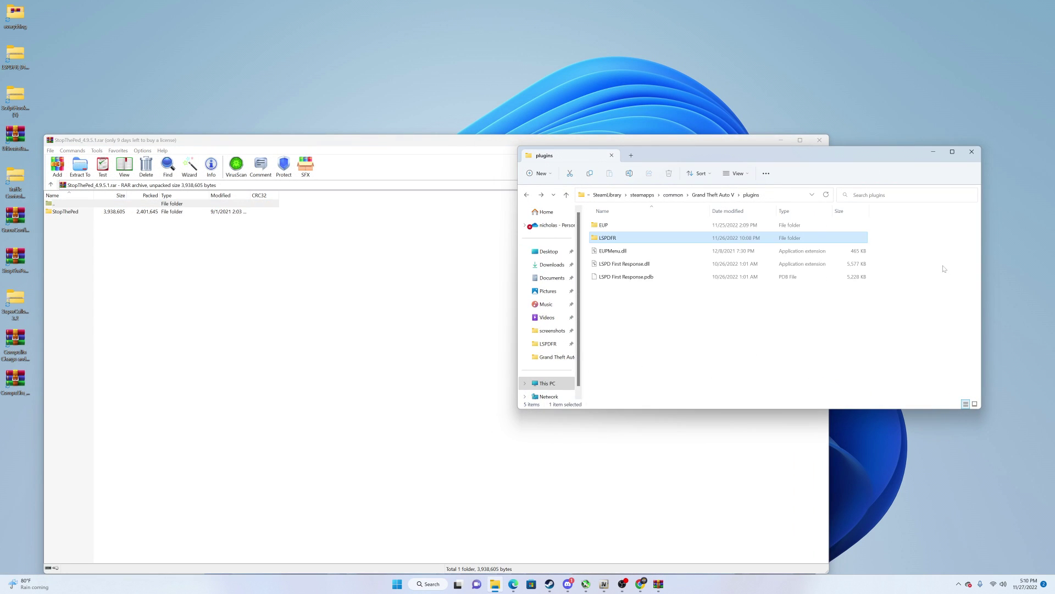
{"action": "key", "text": "alt+Up"}
{"action": "scroll", "coordinate": [907, 324], "scroll_direction": "down", "scroll_amount": 5}
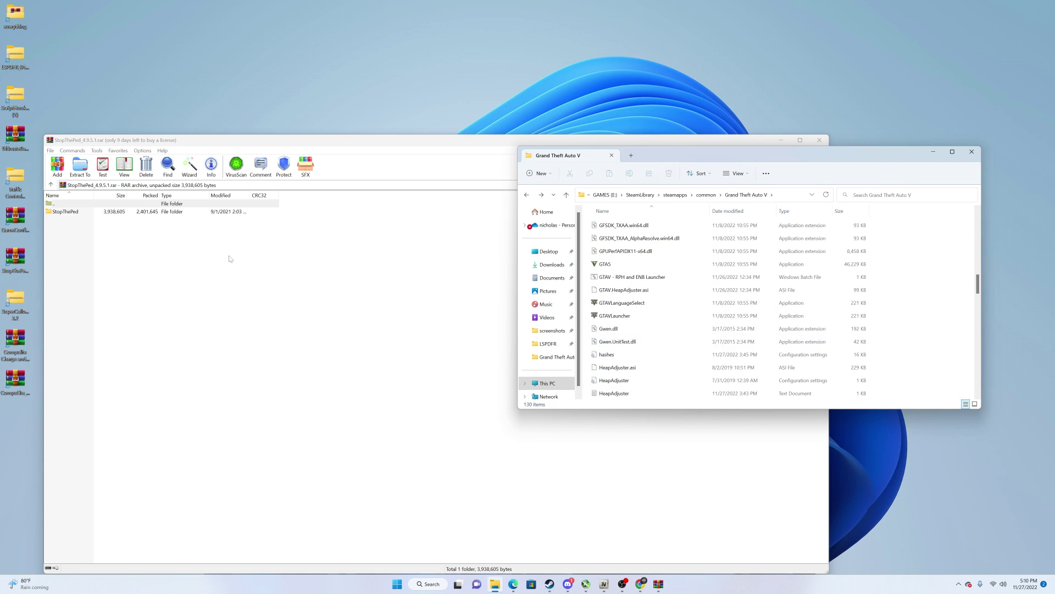
Copy StopThePed's Plugins folder and RAGENativeUI.dll into the game folder and close WinRAR
{"action": "left_click", "coordinate": [212, 258]}
{"action": "key", "text": "Return"}
{"action": "left_click_drag", "start_coordinate": [286, 214], "coordinate": [954, 319]}
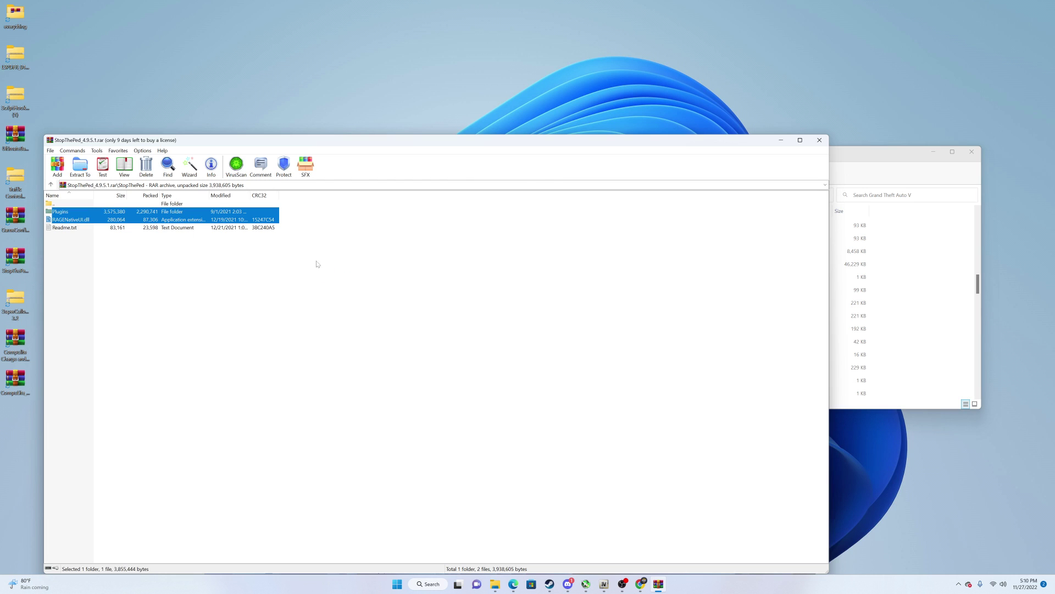
{"action": "key", "text": "BackSpace"}
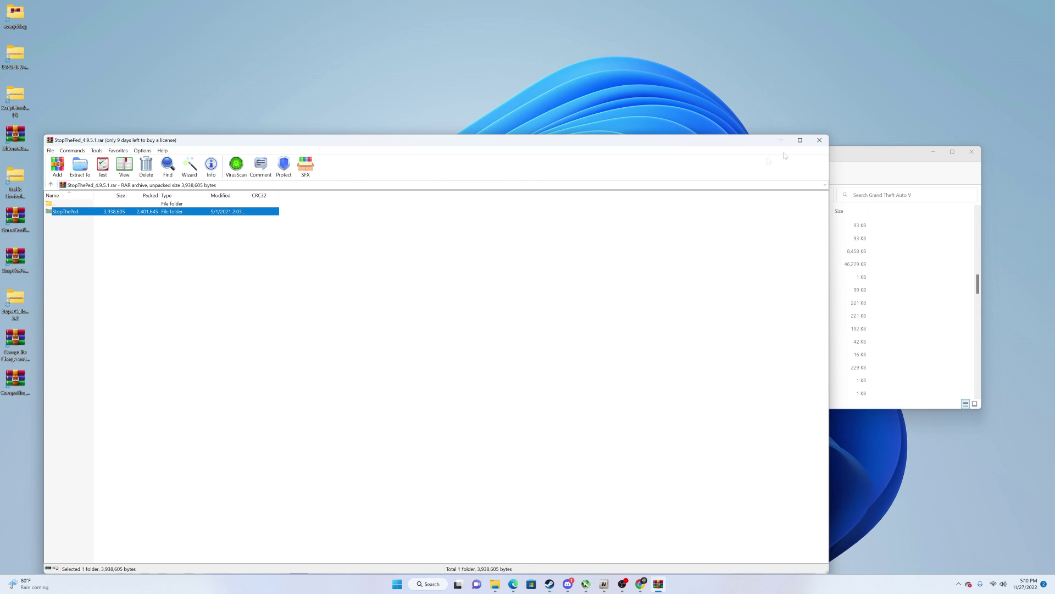
{"action": "left_click", "coordinate": [819, 140]}
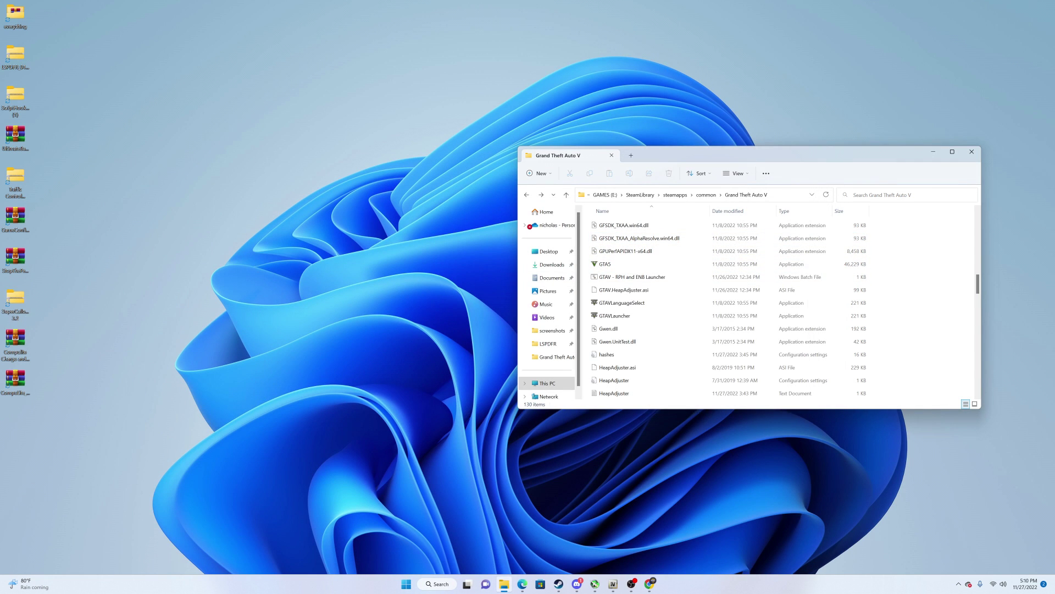
{"action": "double_click", "coordinate": [15, 302]}
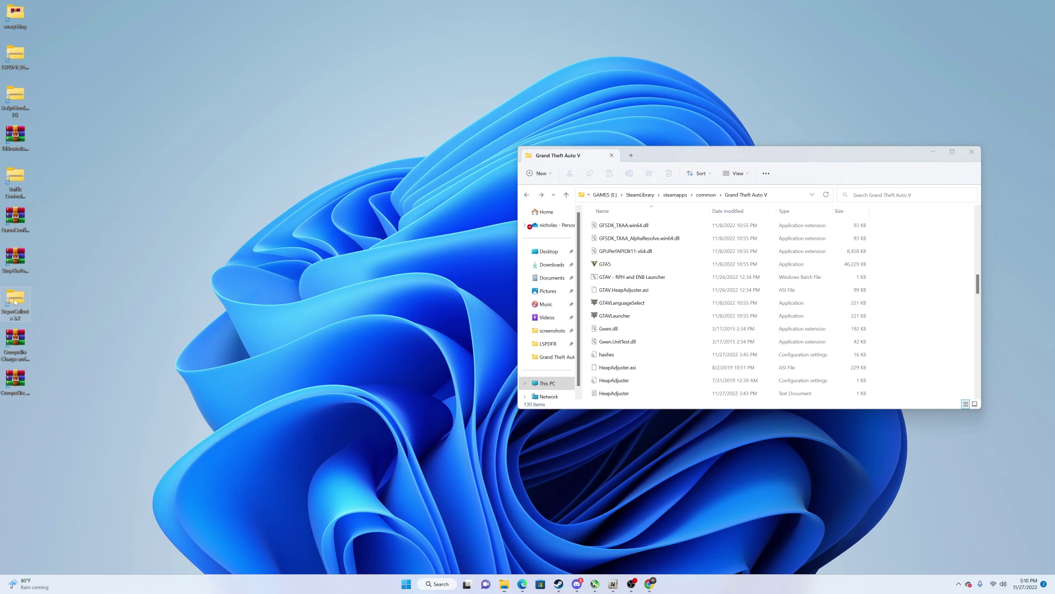
{"action": "left_click_drag", "start_coordinate": [689, 165], "coordinate": [231, 147]}
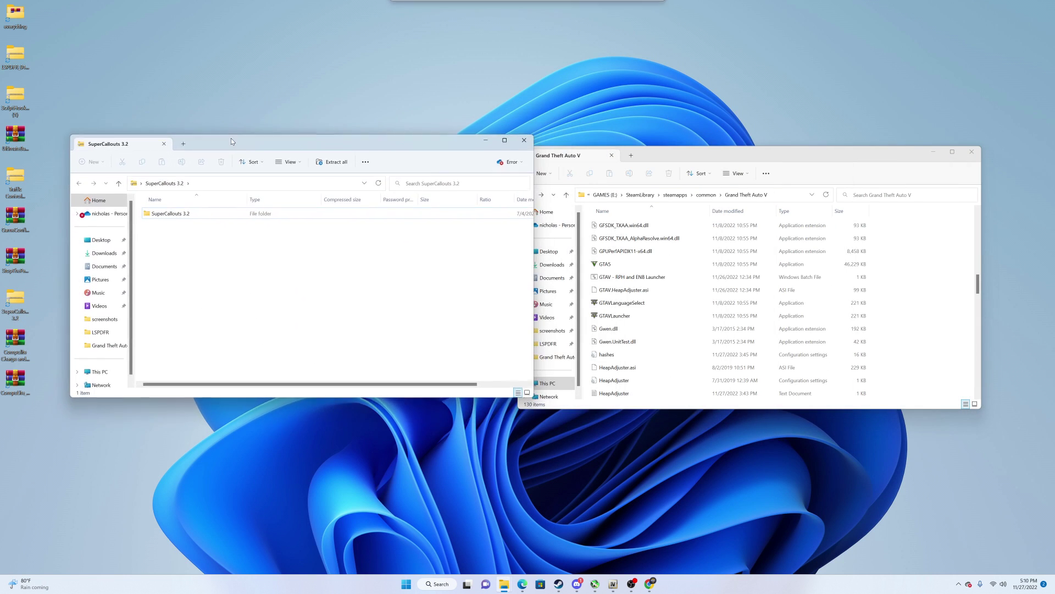
{"action": "double_click", "coordinate": [165, 219]}
{"action": "left_click_drag", "start_coordinate": [132, 221], "coordinate": [213, 287]}
{"action": "left_click", "coordinate": [171, 248]}
{"action": "double_click", "coordinate": [171, 246]}
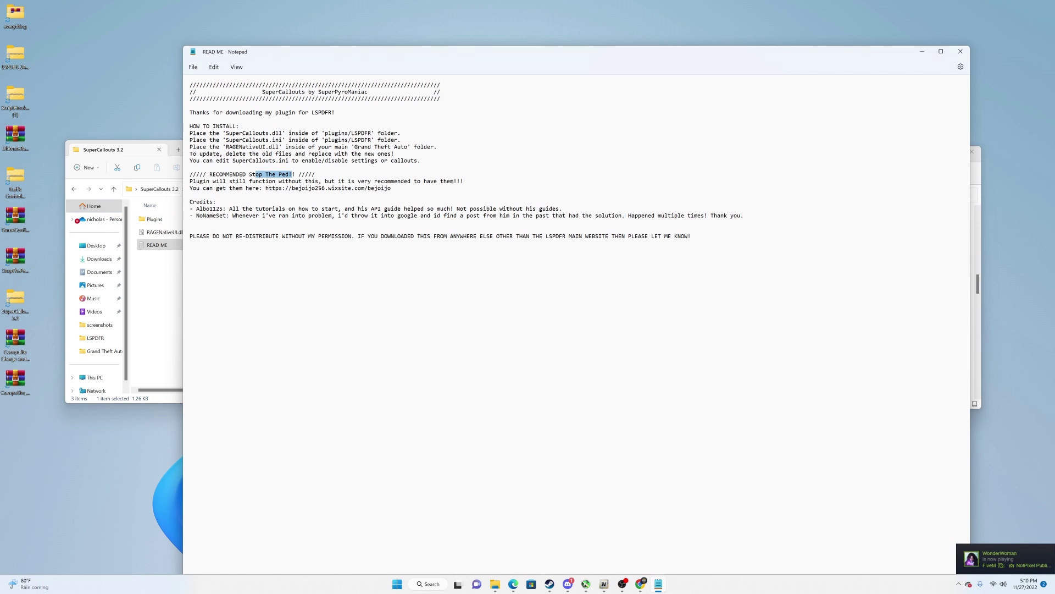
{"action": "left_click", "coordinate": [961, 51]}
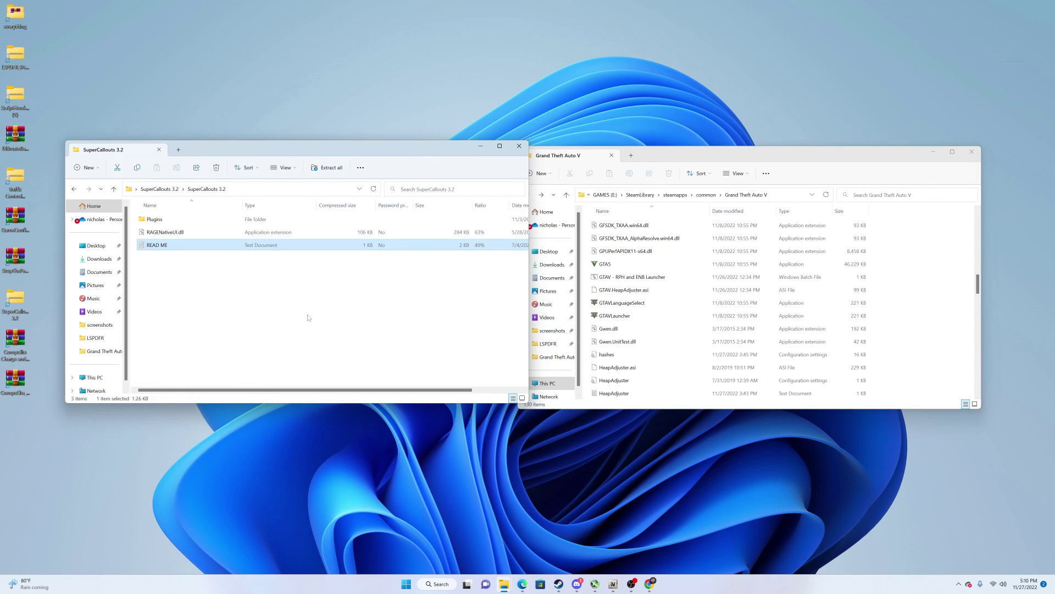
{"action": "left_click", "coordinate": [519, 146]}
Copy CompuLite's Plugins folder and RAGENativeUI.dll into the Grand Theft Auto V folder
{"action": "double_click", "coordinate": [26, 381]}
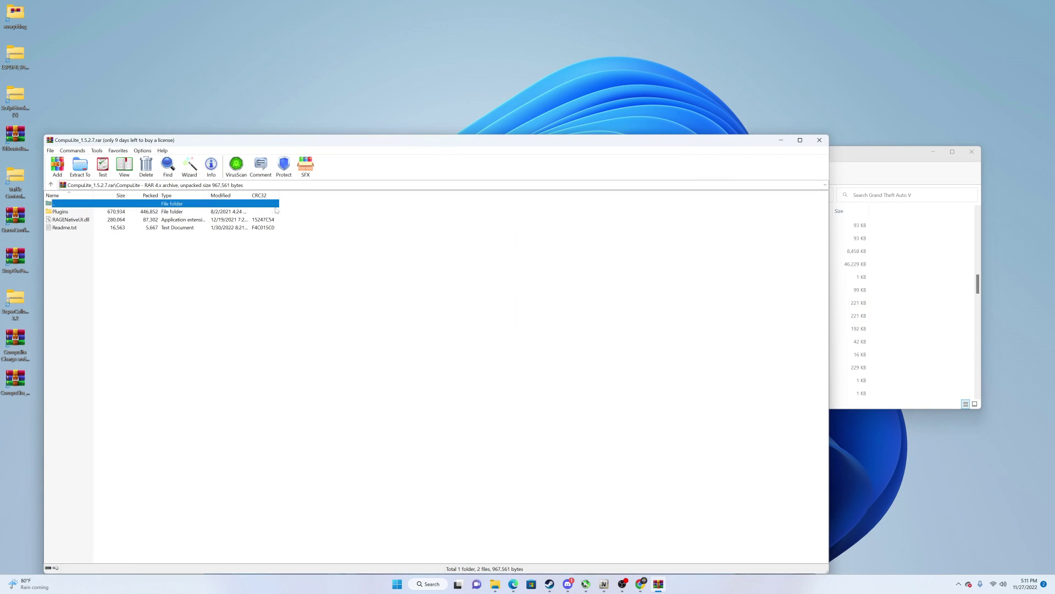
{"action": "left_click_drag", "start_coordinate": [276, 210], "coordinate": [286, 218]}
{"action": "left_click_drag", "start_coordinate": [871, 153], "coordinate": [895, 151]}
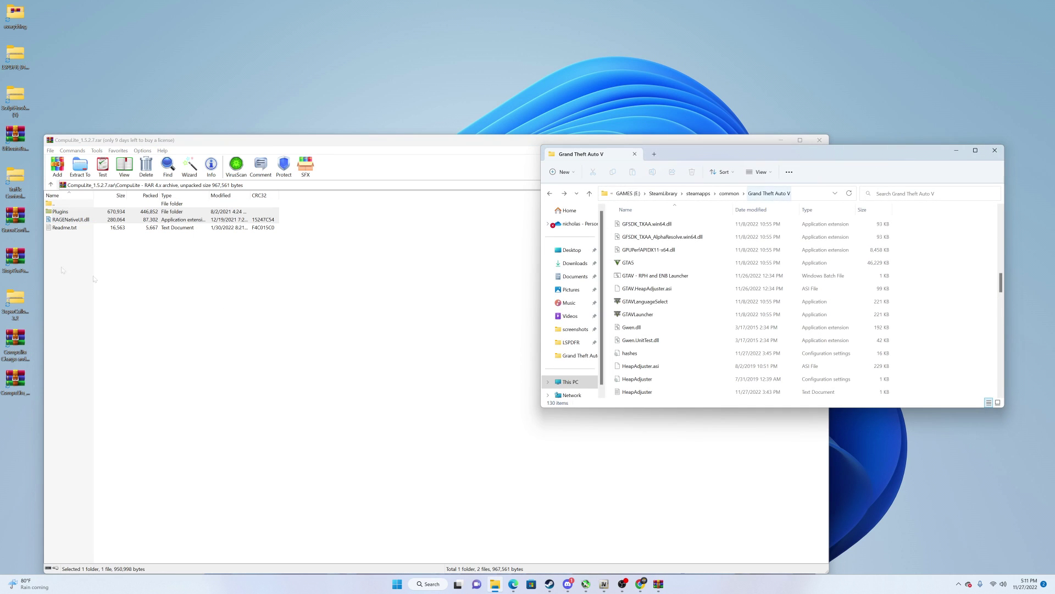
{"action": "left_click_drag", "start_coordinate": [70, 215], "coordinate": [886, 299]}
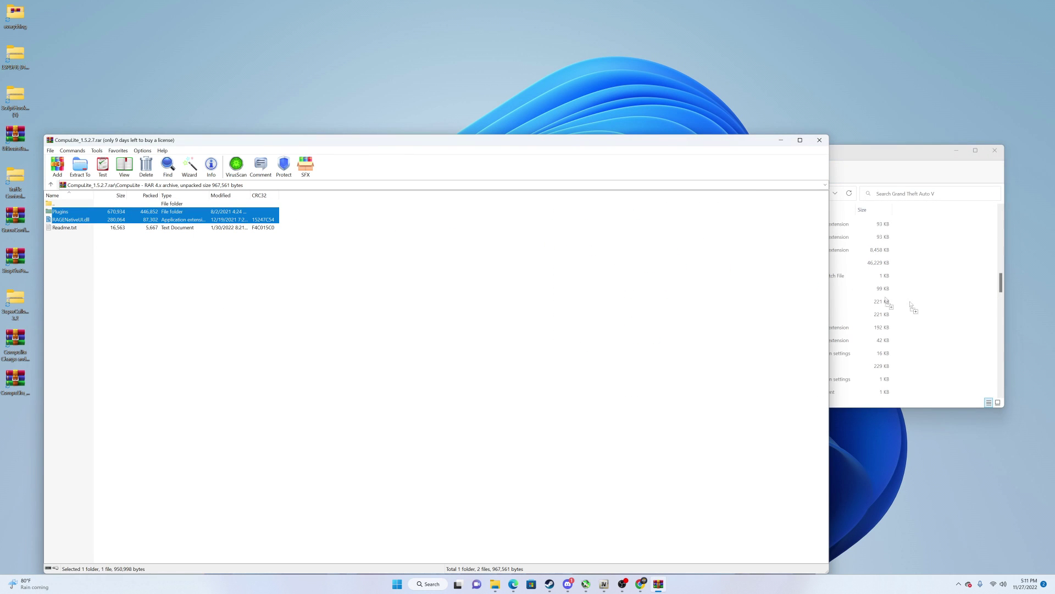
{"action": "left_click", "coordinate": [888, 155]}
{"action": "left_click", "coordinate": [420, 297]}
{"action": "left_click", "coordinate": [432, 322]}
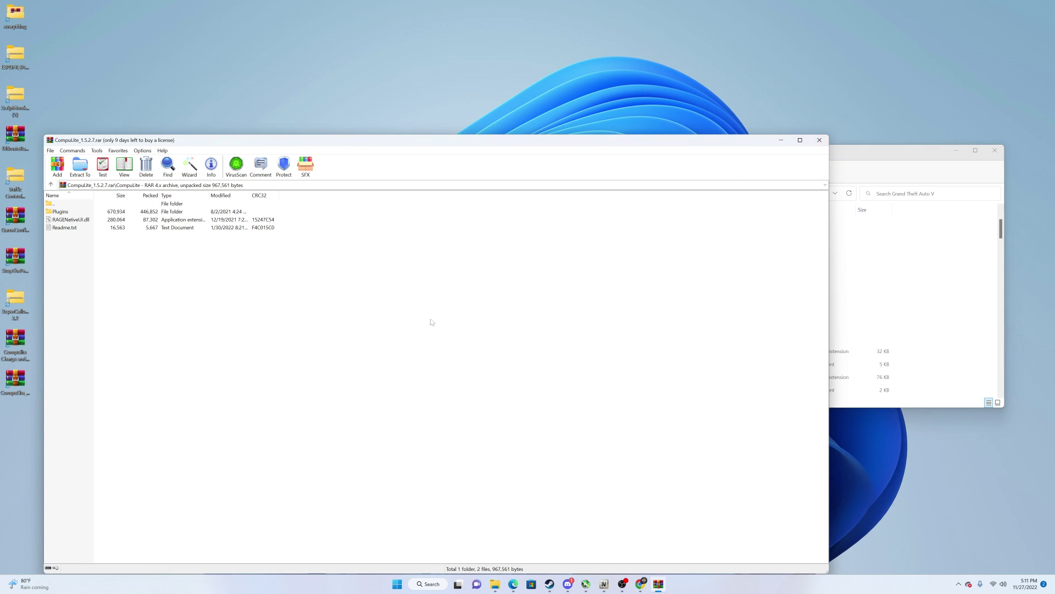
{"action": "left_click", "coordinate": [820, 140]}
Open the Compulite Charge and Citations archive, select both XMLs, and browse to plugins\LSPDFR\CompuLite
{"action": "double_click", "coordinate": [13, 345]}
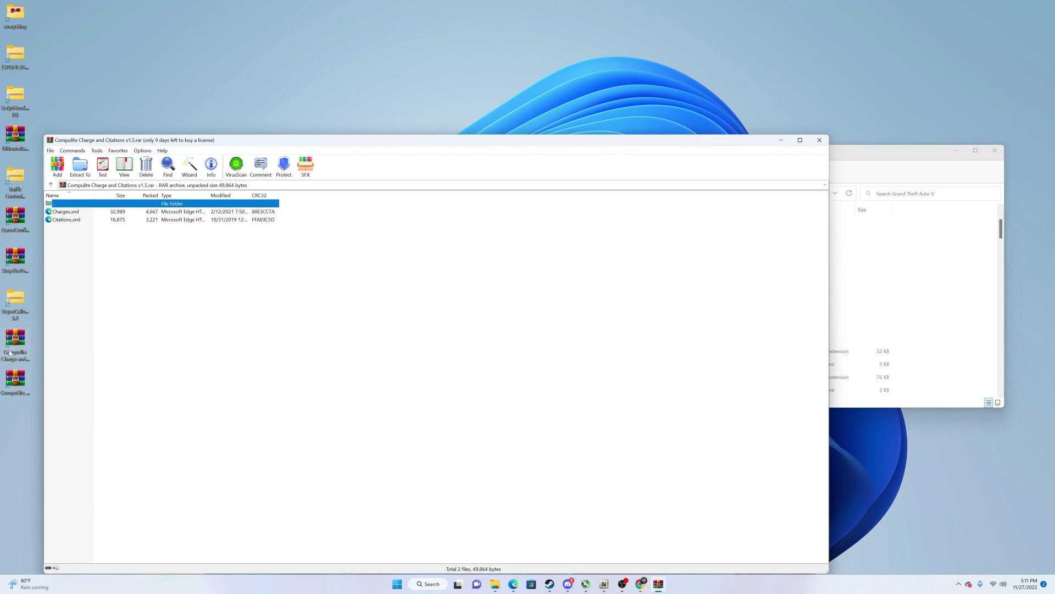
{"action": "left_click_drag", "start_coordinate": [72, 230], "coordinate": [74, 215]}
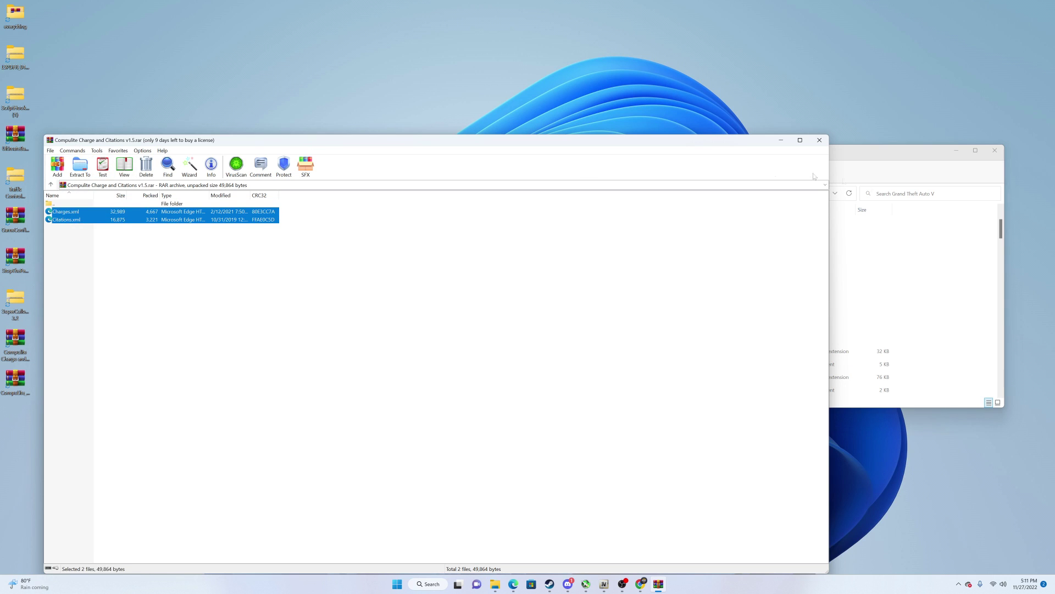
{"action": "left_click", "coordinate": [852, 153]}
{"action": "left_click", "coordinate": [417, 300]}
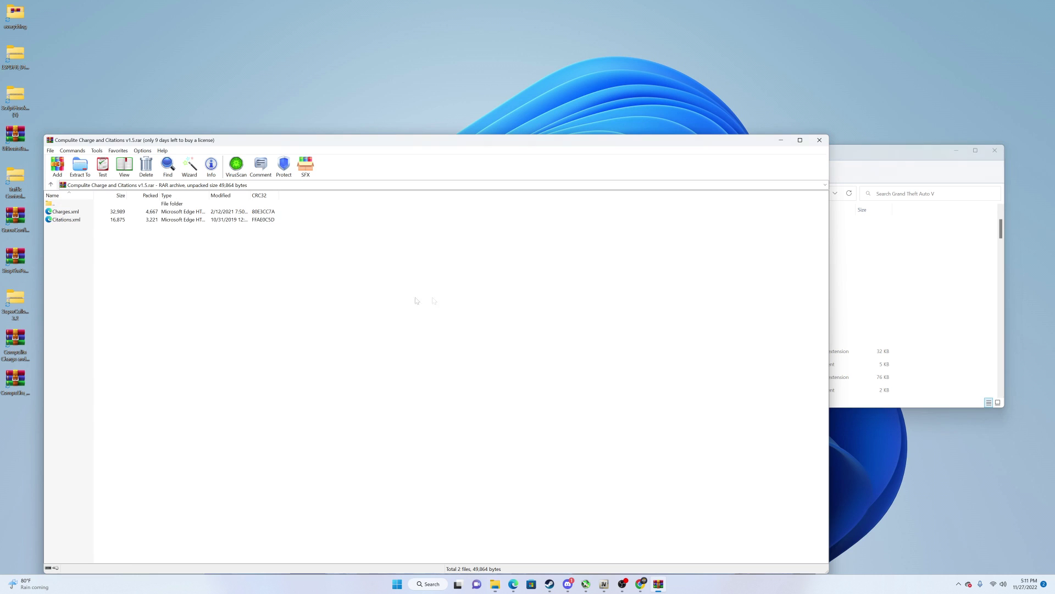
{"action": "left_click", "coordinate": [931, 160]}
{"action": "double_click", "coordinate": [642, 364]}
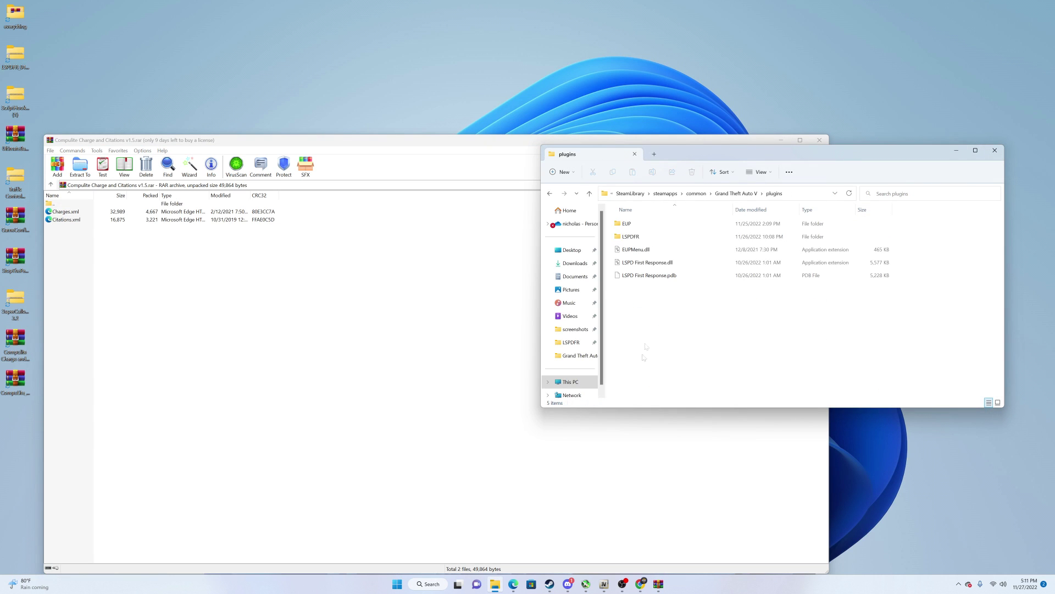
{"action": "double_click", "coordinate": [643, 236]}
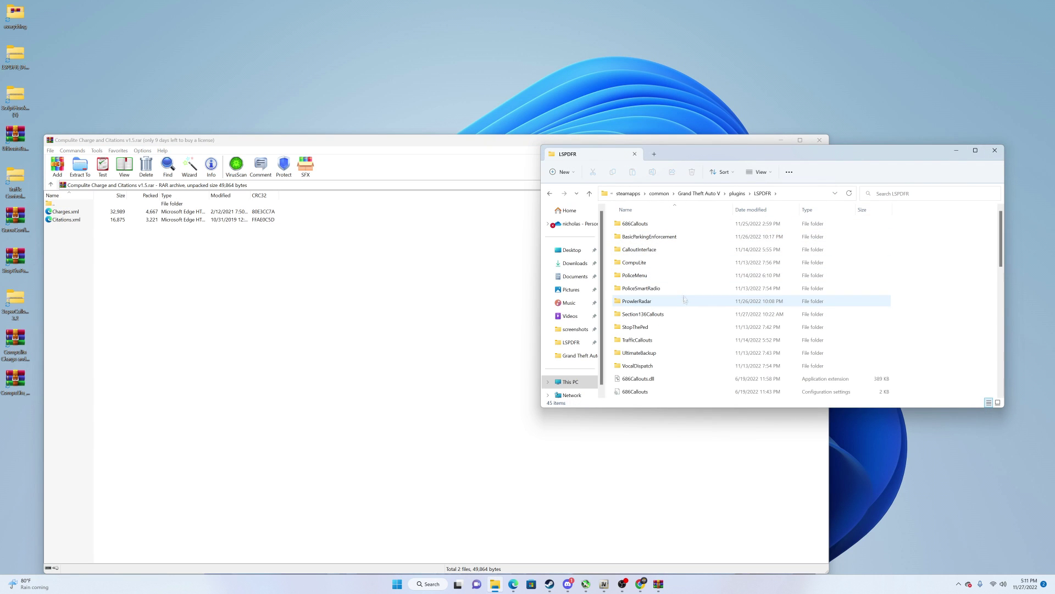
{"action": "double_click", "coordinate": [673, 264]}
Copy Charges.xml and Citations.xml into the CompuLite folder and close the archive
{"action": "left_click_drag", "start_coordinate": [165, 257], "coordinate": [953, 345]}
{"action": "left_click_drag", "start_coordinate": [377, 292], "coordinate": [385, 275]}
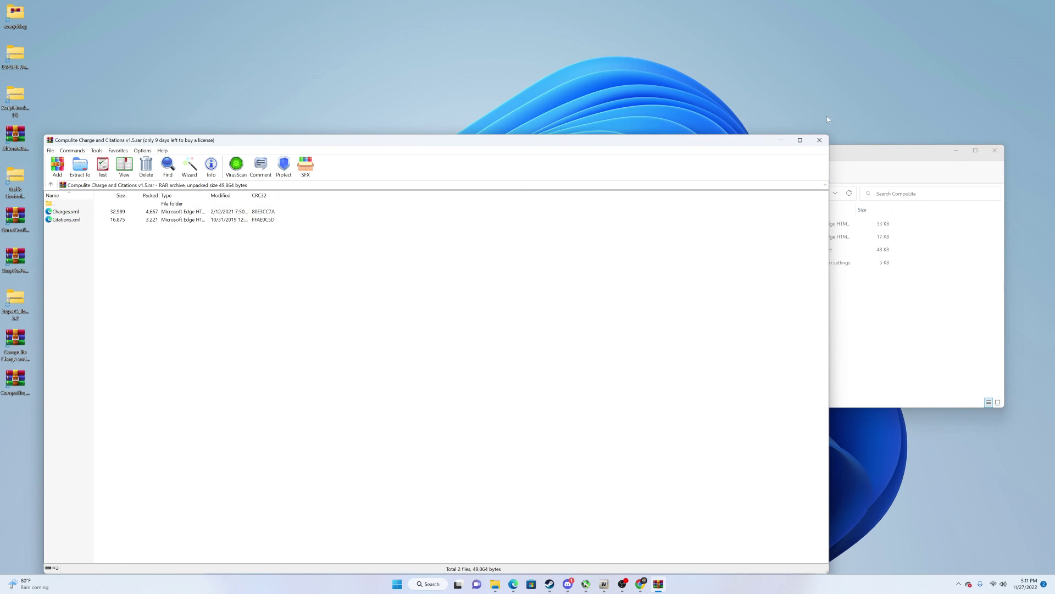
{"action": "left_click", "coordinate": [820, 140]}
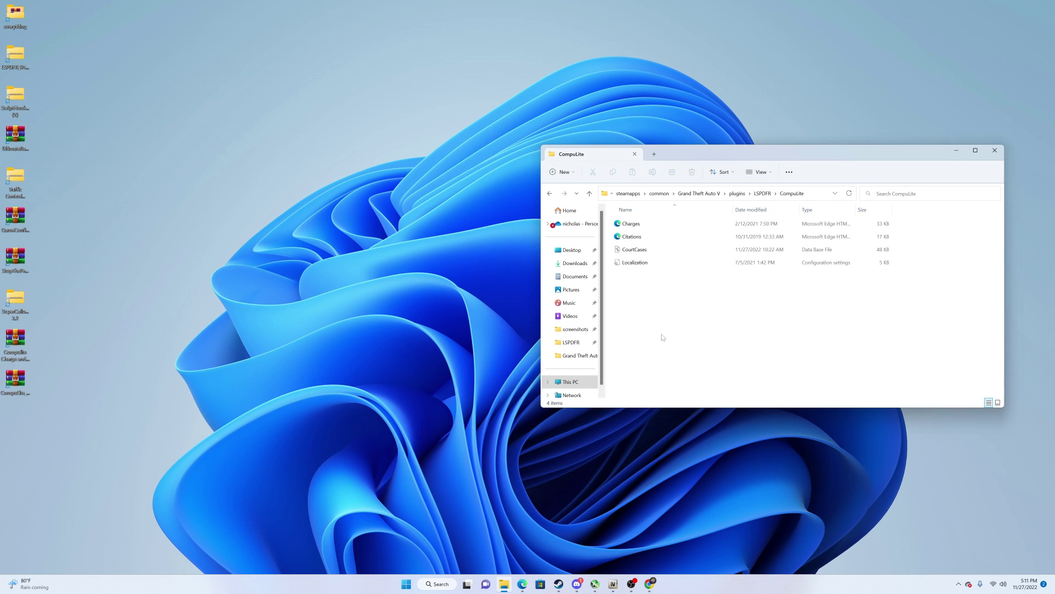
{"action": "key", "text": "alt+Up"}
{"action": "left_click", "coordinate": [158, 318]}
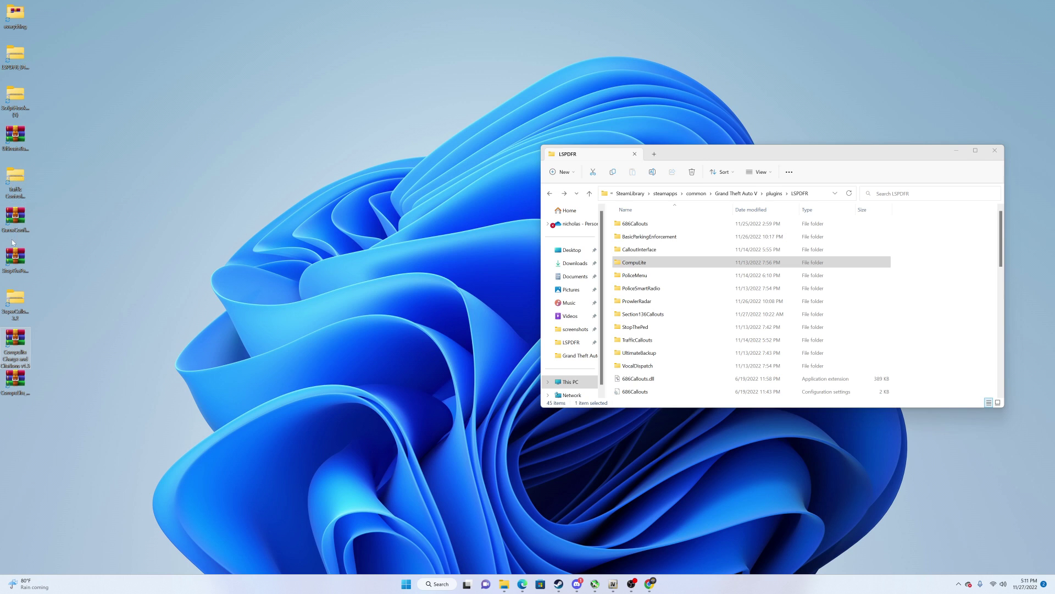
{"action": "left_click", "coordinate": [993, 150]}
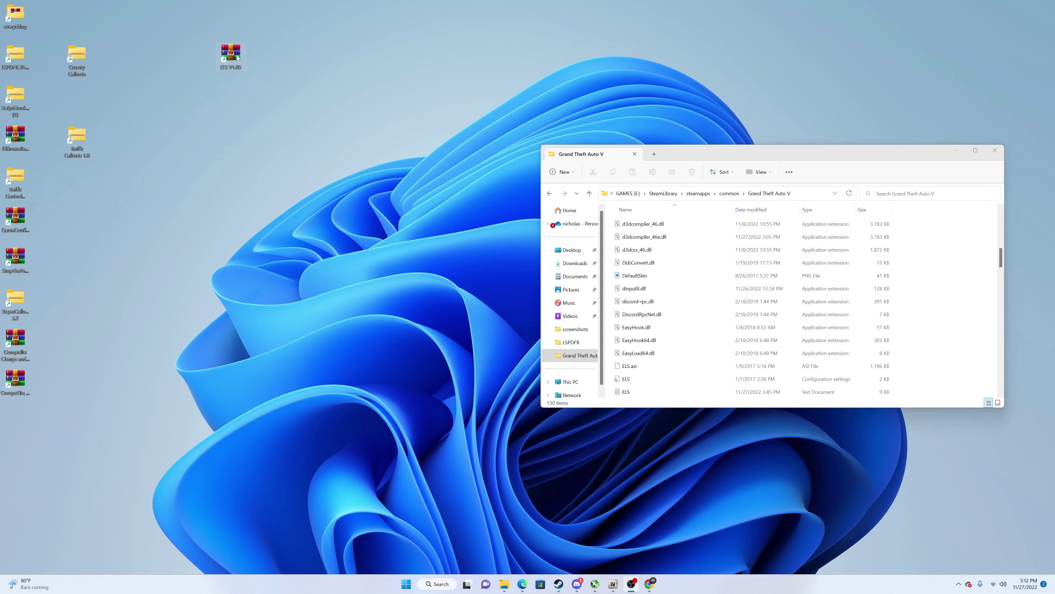
Arrange the desktop icons and windows, and open the ELS V1.05 archive in WinRAR
{"action": "left_click_drag", "start_coordinate": [238, 57], "coordinate": [50, 183]}
{"action": "left_click_drag", "start_coordinate": [77, 58], "coordinate": [46, 97]}
{"action": "left_click_drag", "start_coordinate": [724, 153], "coordinate": [652, 155]}
{"action": "scroll", "coordinate": [605, 275], "scroll_direction": "up", "scroll_amount": 8}
{"action": "double_click", "coordinate": [44, 184]}
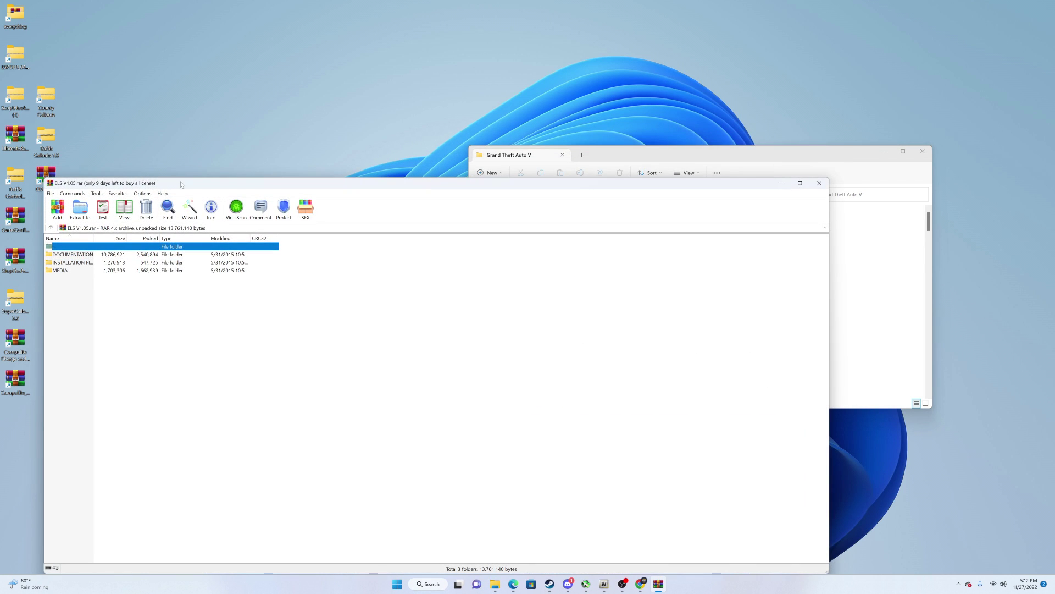
{"action": "left_click_drag", "start_coordinate": [181, 184], "coordinate": [161, 185]}
{"action": "left_click_drag", "start_coordinate": [687, 155], "coordinate": [783, 179]}
{"action": "left_click", "coordinate": [268, 316]}
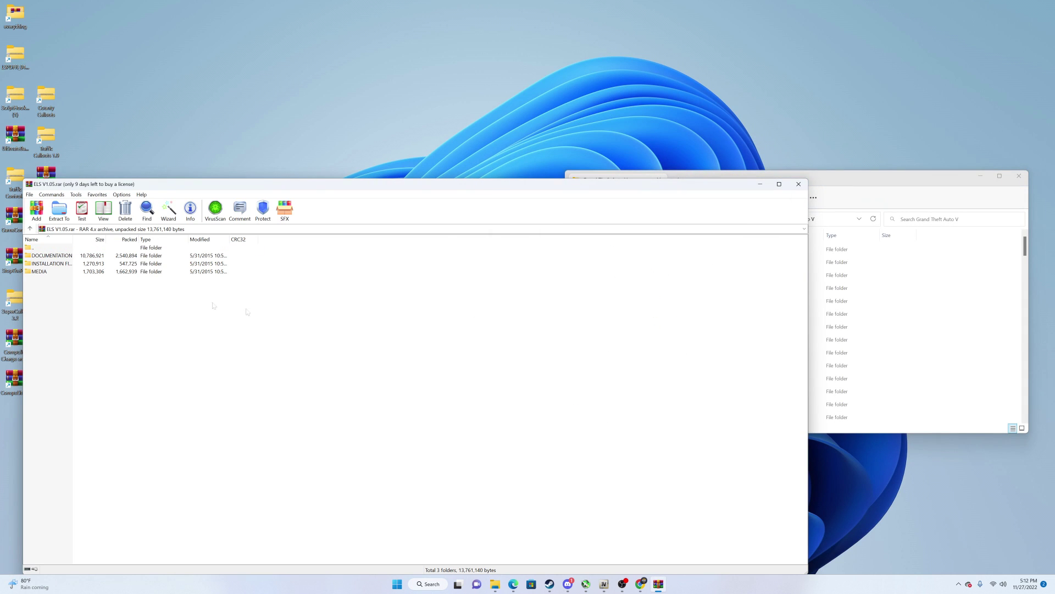
Copy ELS, AdvancedHookV, ELS.asi and ELS.ini from the archive's Grand Theft Auto V folder into the game folder
{"action": "double_click", "coordinate": [68, 264]}
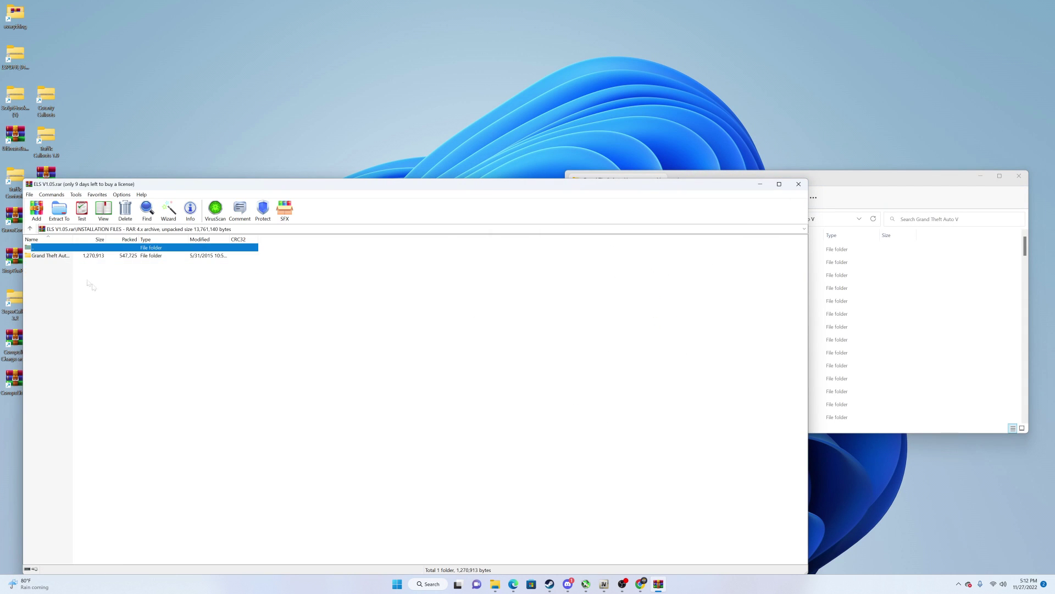
{"action": "double_click", "coordinate": [50, 256]}
{"action": "left_click_drag", "start_coordinate": [273, 256], "coordinate": [242, 281]}
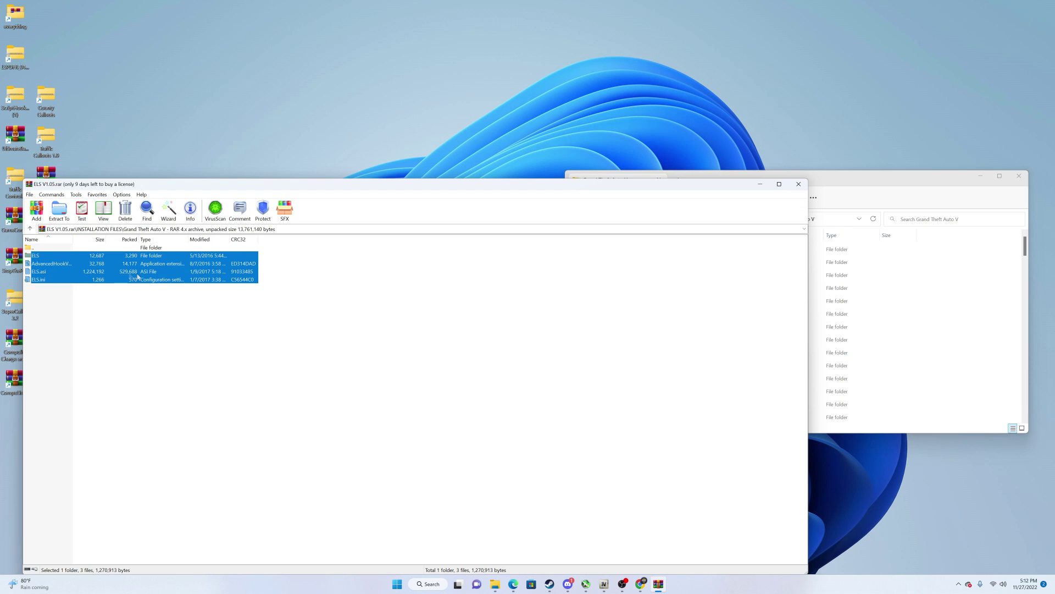
{"action": "left_click", "coordinate": [1002, 333]}
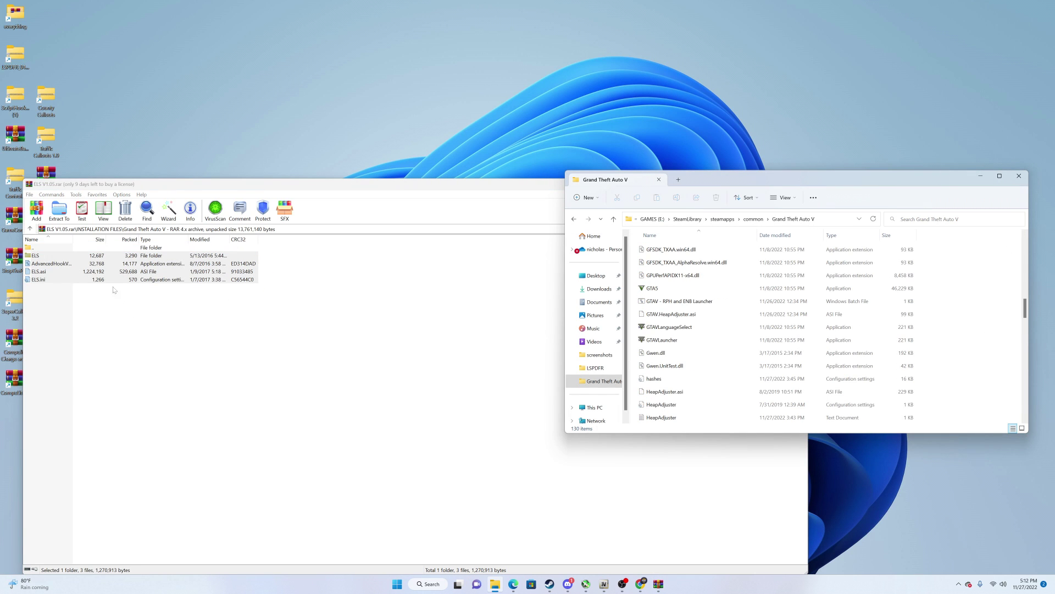
{"action": "left_click_drag", "start_coordinate": [110, 279], "coordinate": [756, 293]}
{"action": "left_click", "coordinate": [392, 349]}
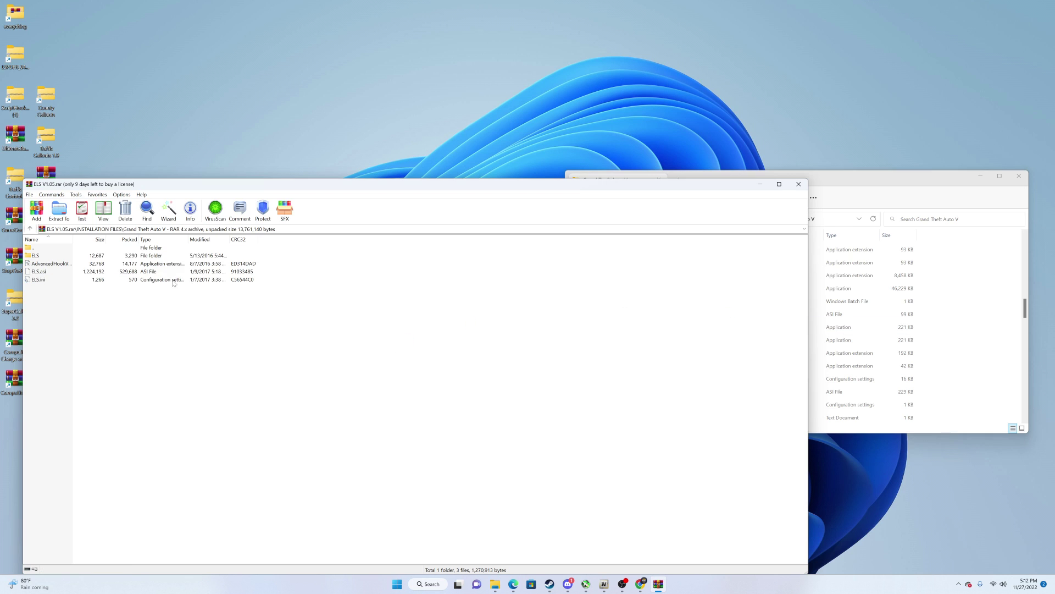
Browse the game directory into ELS\pack_default while stepping the archive up one level
{"action": "left_click", "coordinate": [754, 302]}
{"action": "scroll", "coordinate": [736, 291], "scroll_direction": "up", "scroll_amount": 10}
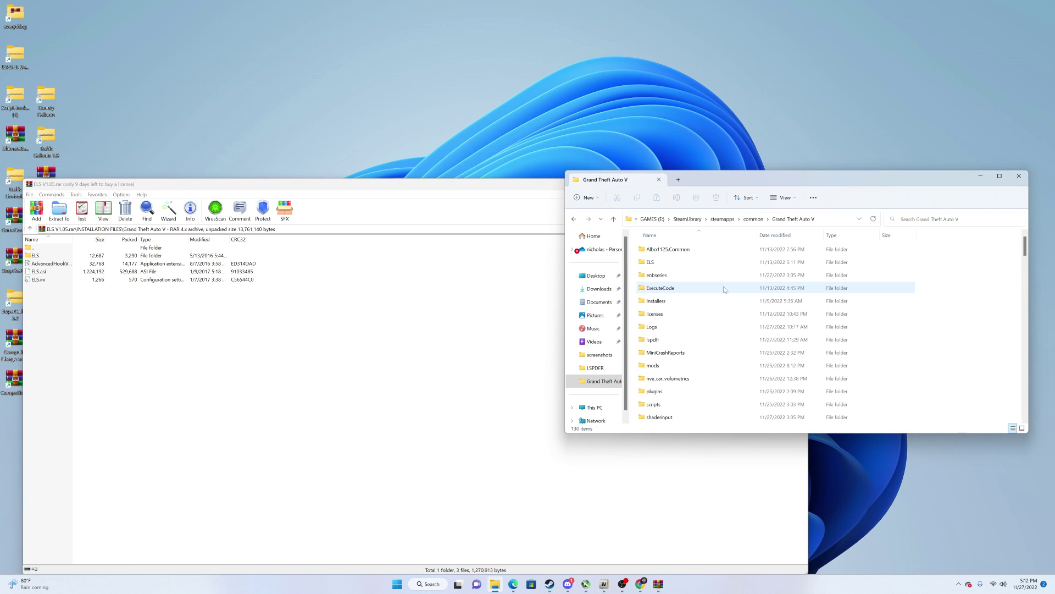
{"action": "double_click", "coordinate": [682, 269]}
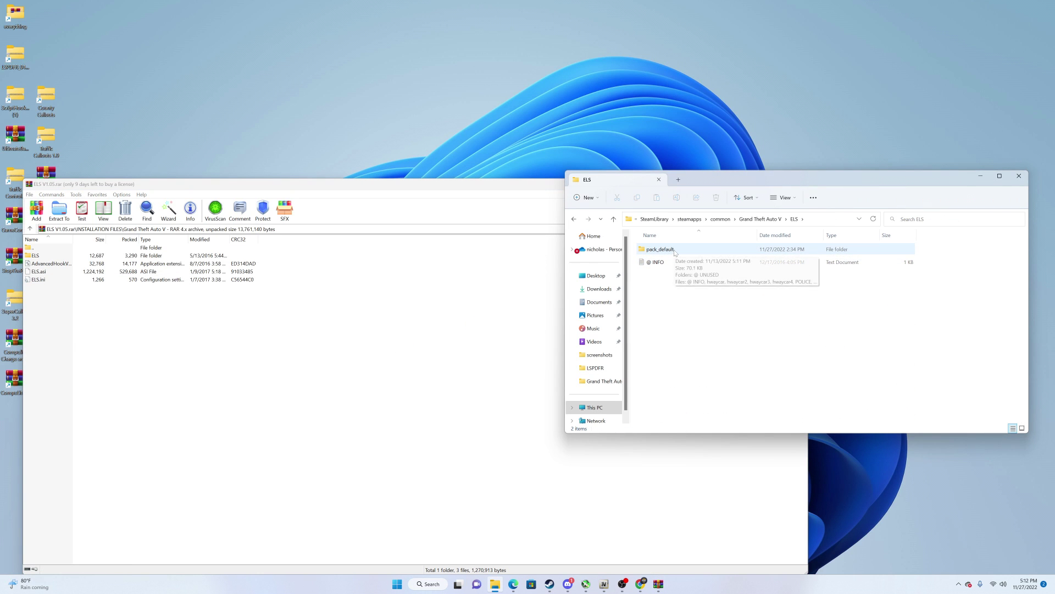
{"action": "left_click", "coordinate": [264, 344]}
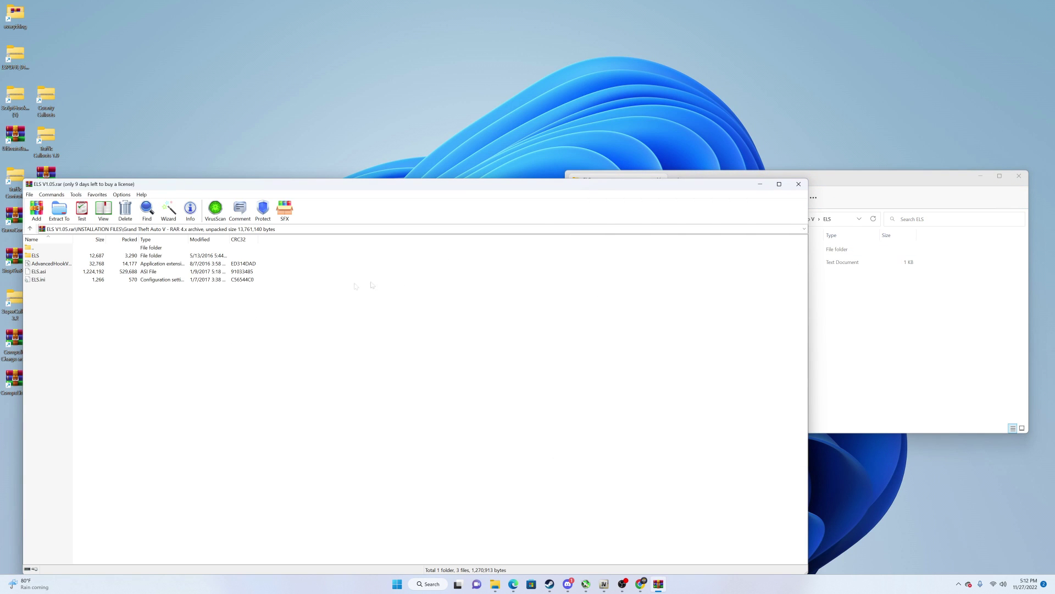
{"action": "key", "text": "BackSpace"}
{"action": "left_click", "coordinate": [916, 329]}
{"action": "double_click", "coordinate": [686, 252]}
{"action": "key", "text": "BackSpace"}
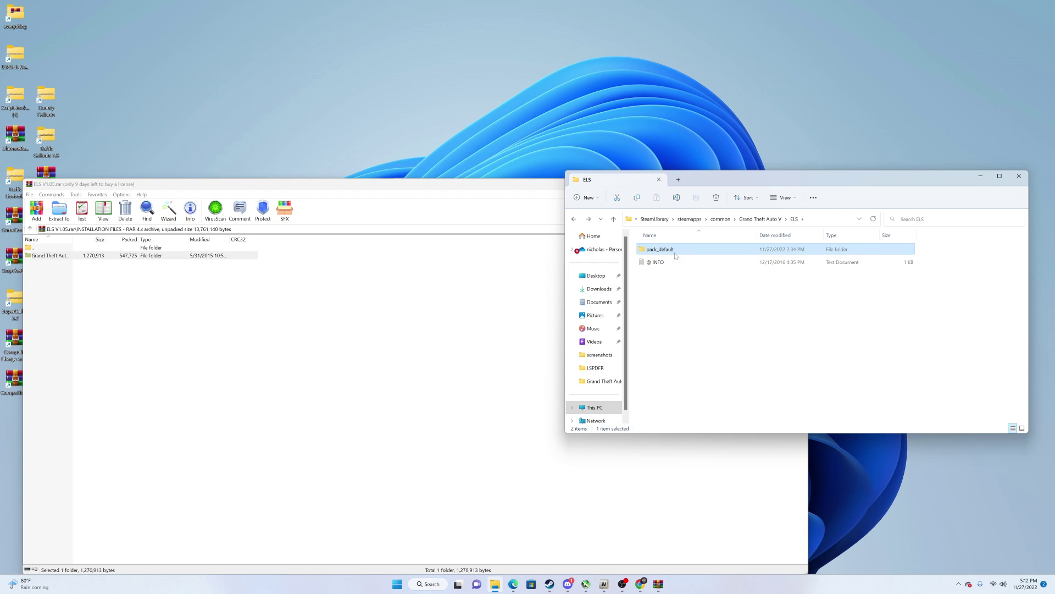
{"action": "double_click", "coordinate": [673, 252]}
Climb WinRAR out of the ELS V1.05 archive to the Desktop listing
{"action": "left_click", "coordinate": [323, 330]}
{"action": "key", "text": "BackSpace"}
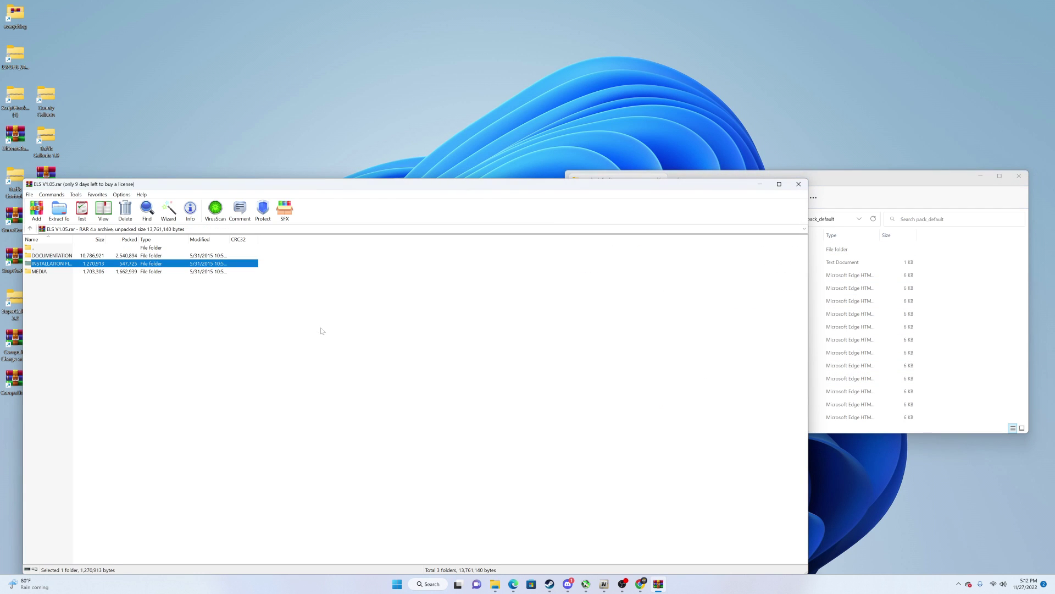
{"action": "key", "text": "BackSpace"}
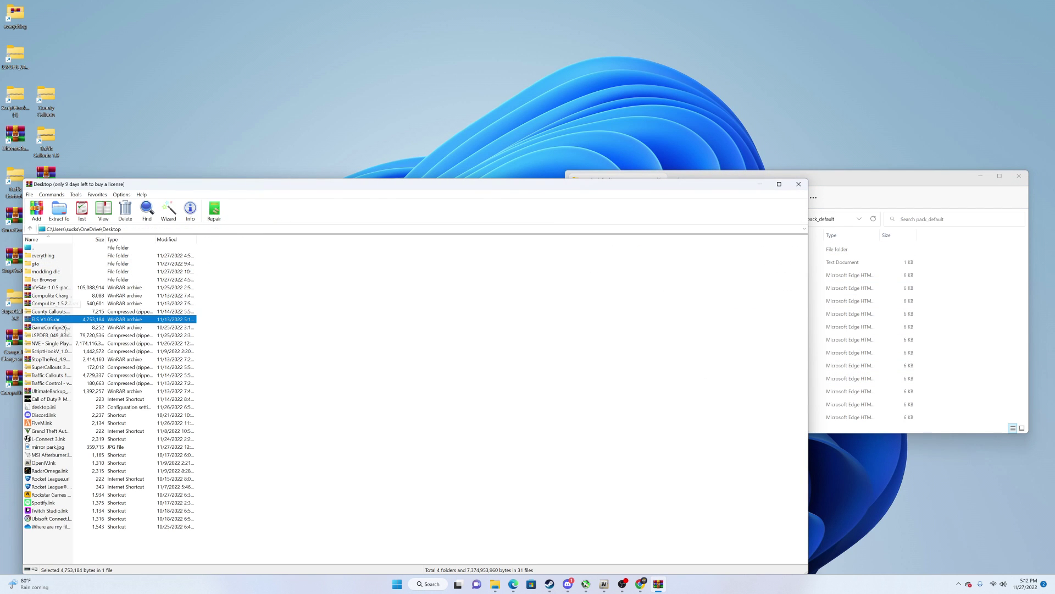
Close WinRAR, take Explorer up to Grand Theft Auto V, and open the Traffic Callouts 1.0 archive
{"action": "left_click", "coordinate": [799, 184]}
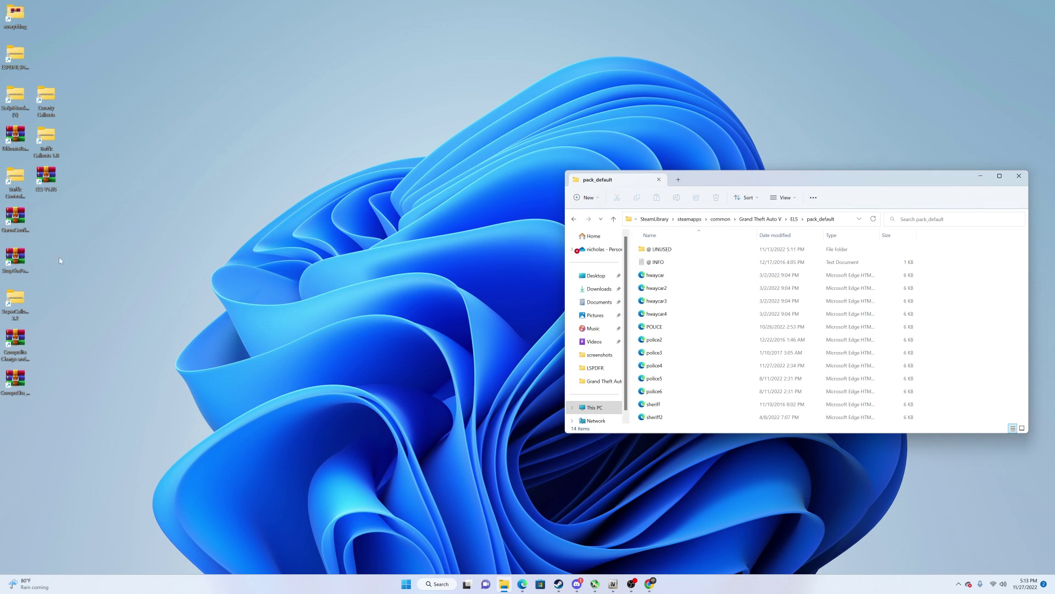
{"action": "key", "text": "BackSpace"}
{"action": "key", "text": "BackSpace"}
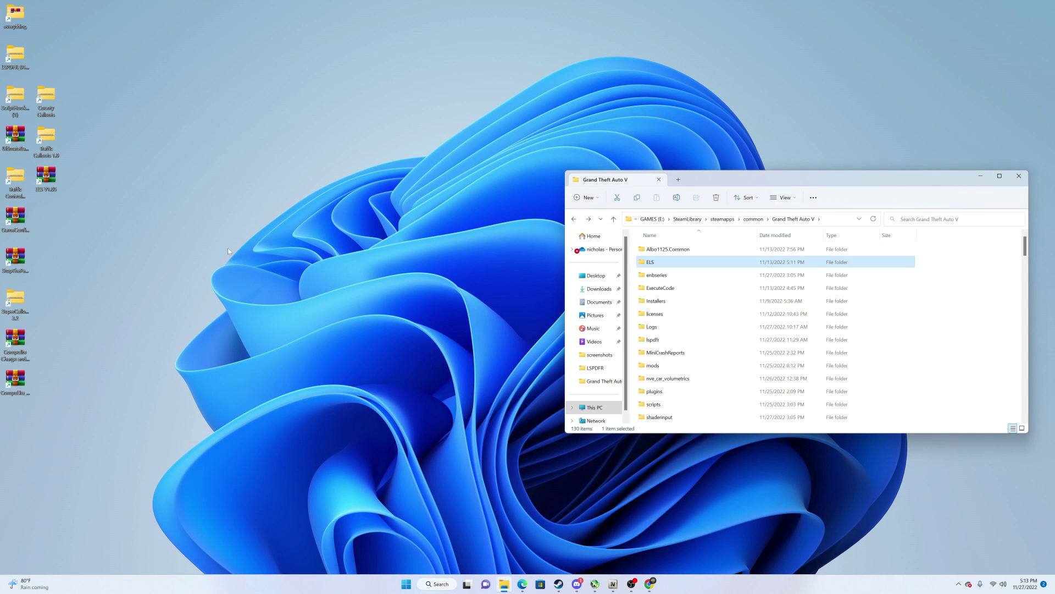
{"action": "double_click", "coordinate": [46, 137]}
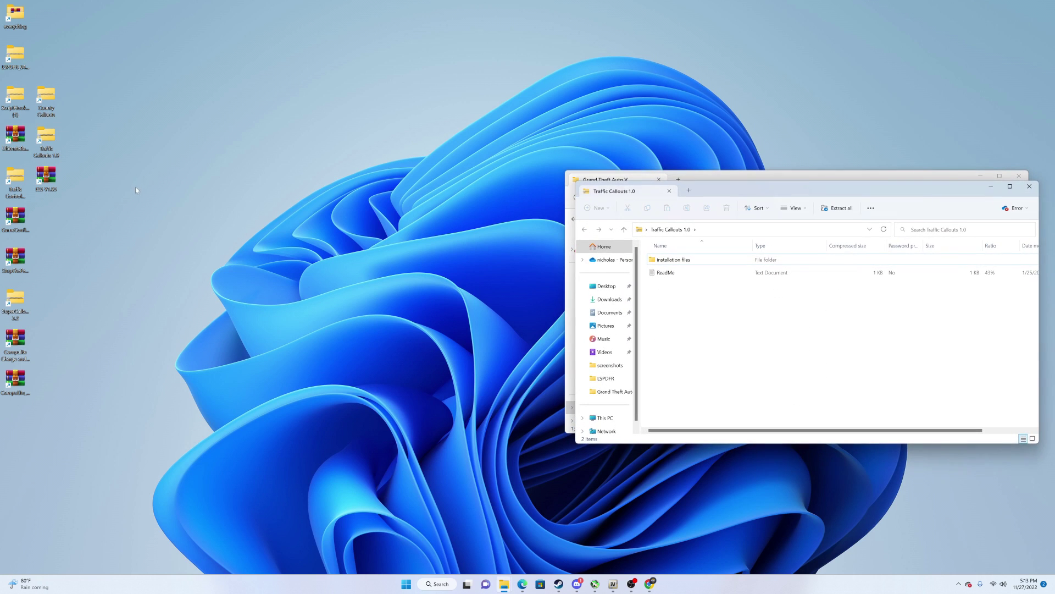
{"action": "left_click_drag", "start_coordinate": [796, 178], "coordinate": [286, 147]}
Browse the Traffic Callouts installation files, checking the lspdfr folder, then close the archive
{"action": "double_click", "coordinate": [149, 218]}
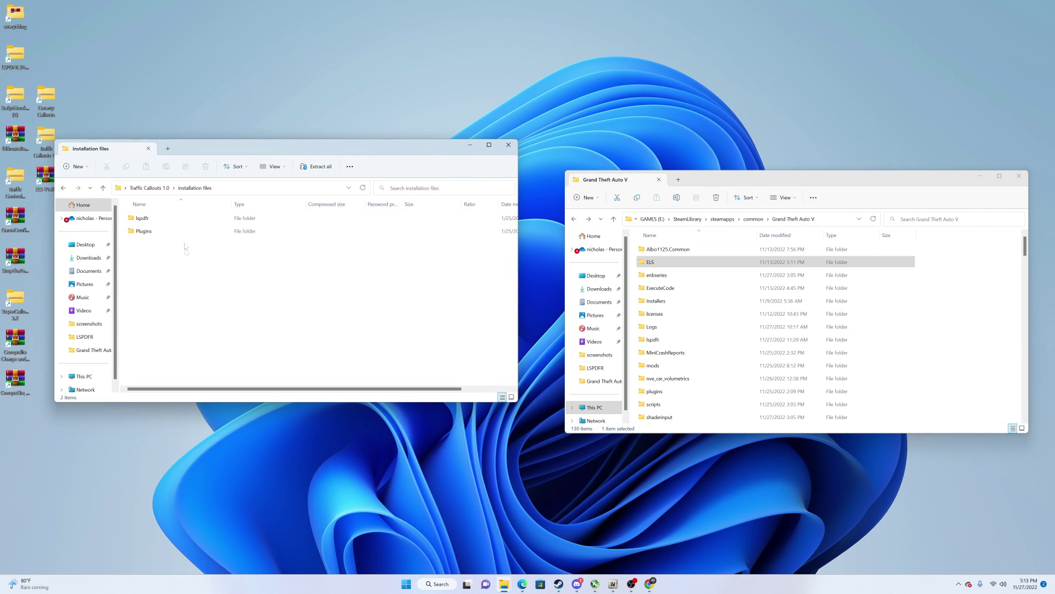
{"action": "key", "text": "ctrl+a"}
{"action": "left_click", "coordinate": [164, 262]}
{"action": "key", "text": "Up"}
{"action": "key", "text": "Return"}
{"action": "key", "text": "alt+Left"}
{"action": "left_click", "coordinate": [954, 359]}
{"action": "scroll", "coordinate": [954, 359], "scroll_direction": "down", "scroll_amount": 7}
{"action": "left_click_drag", "start_coordinate": [161, 242], "coordinate": [365, 300]}
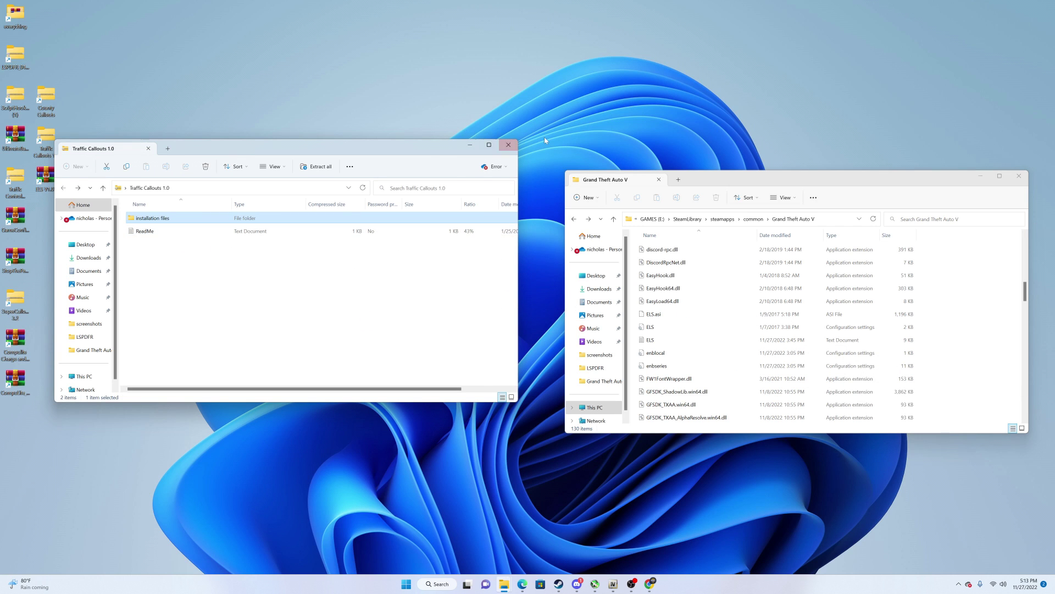
{"action": "left_click", "coordinate": [508, 144]}
Copy the County Callouts plugins folder into the Grand Theft Auto V folder and close its archive
{"action": "double_click", "coordinate": [47, 104]}
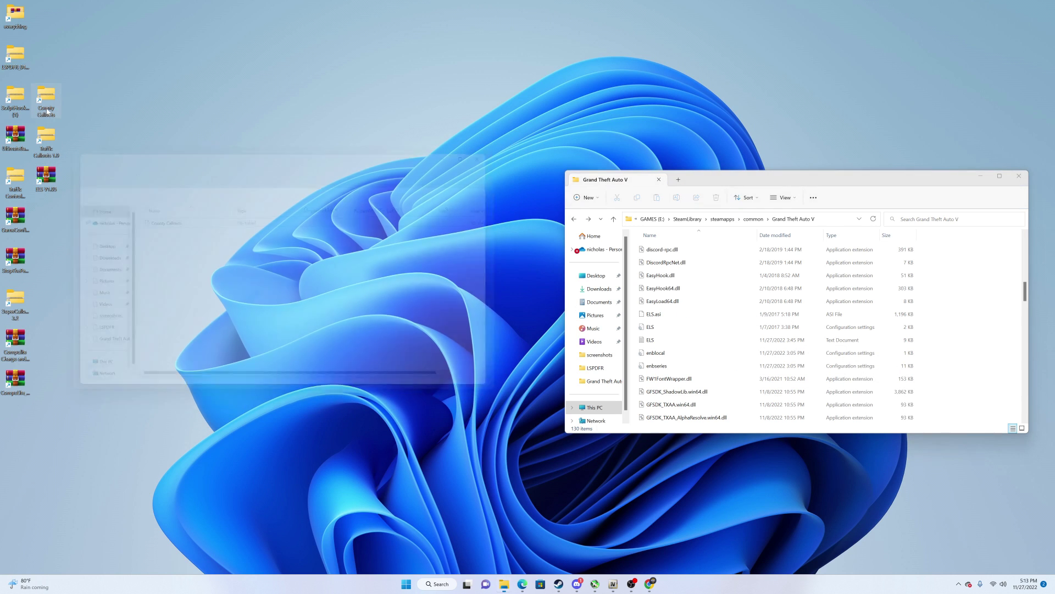
{"action": "left_click_drag", "start_coordinate": [144, 218], "coordinate": [278, 319]}
{"action": "scroll", "coordinate": [794, 367], "scroll_direction": "down", "scroll_amount": 14}
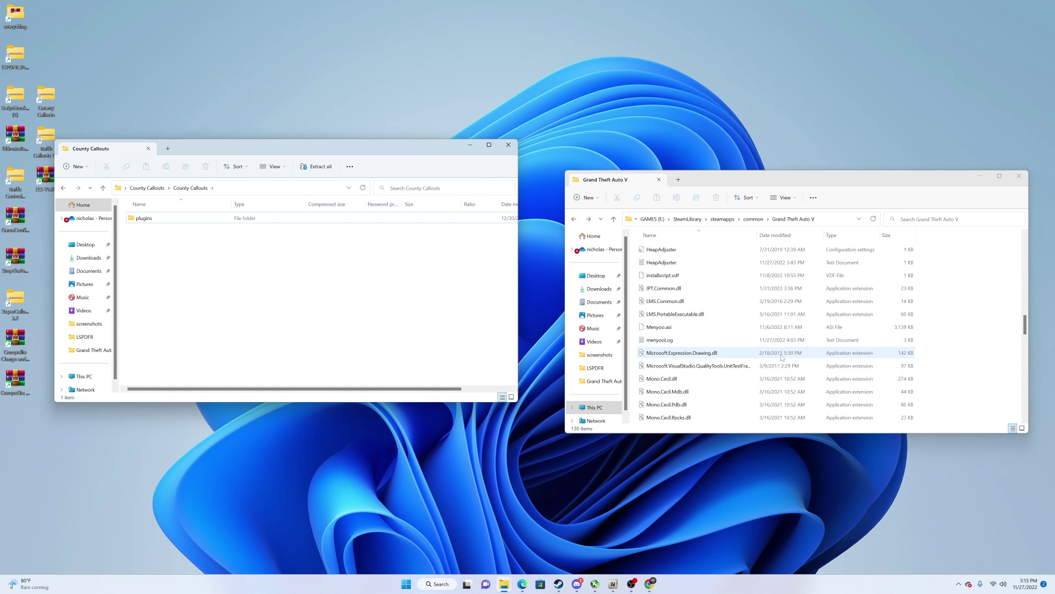
{"action": "left_click", "coordinate": [509, 145]}
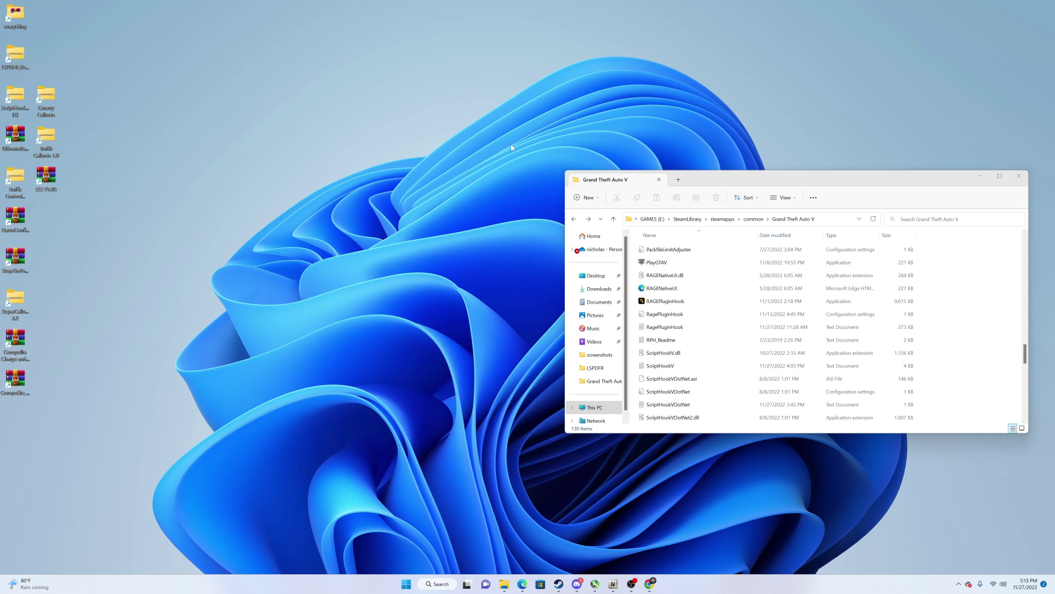
{"action": "scroll", "coordinate": [715, 358], "scroll_direction": "up", "scroll_amount": 12}
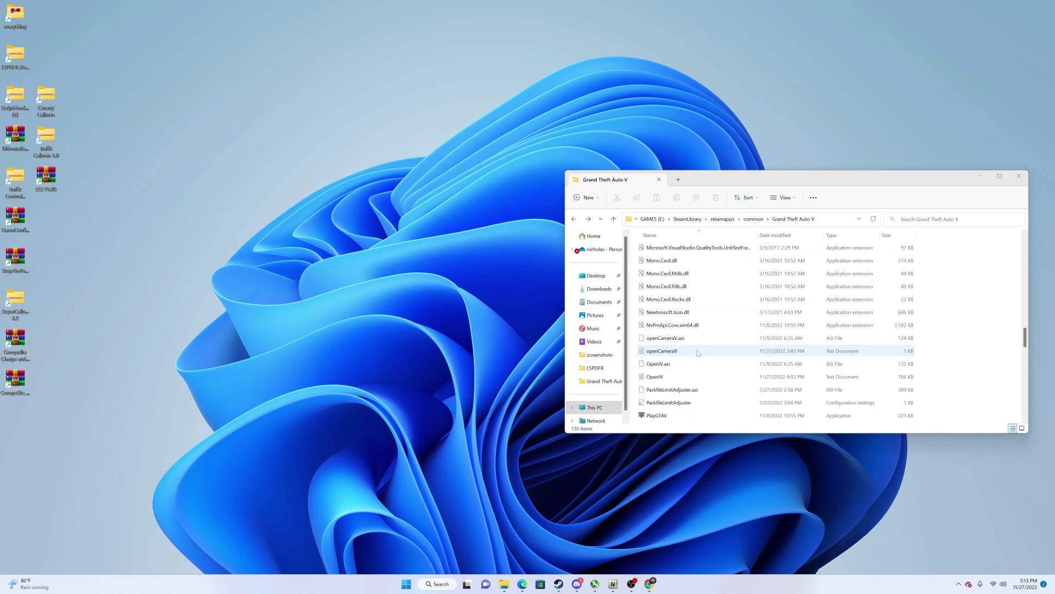
{"action": "scroll", "coordinate": [717, 360], "scroll_direction": "up", "scroll_amount": 10}
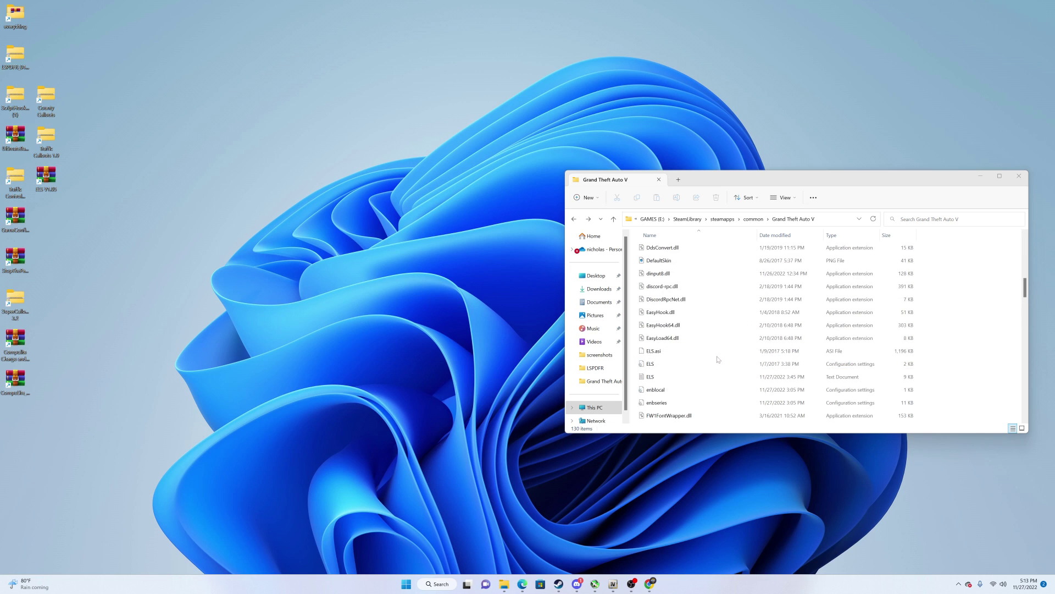
Inspect the RadarZoom files in the game's scripts folder
{"action": "double_click", "coordinate": [668, 327]}
{"action": "key", "text": "alt+Left"}
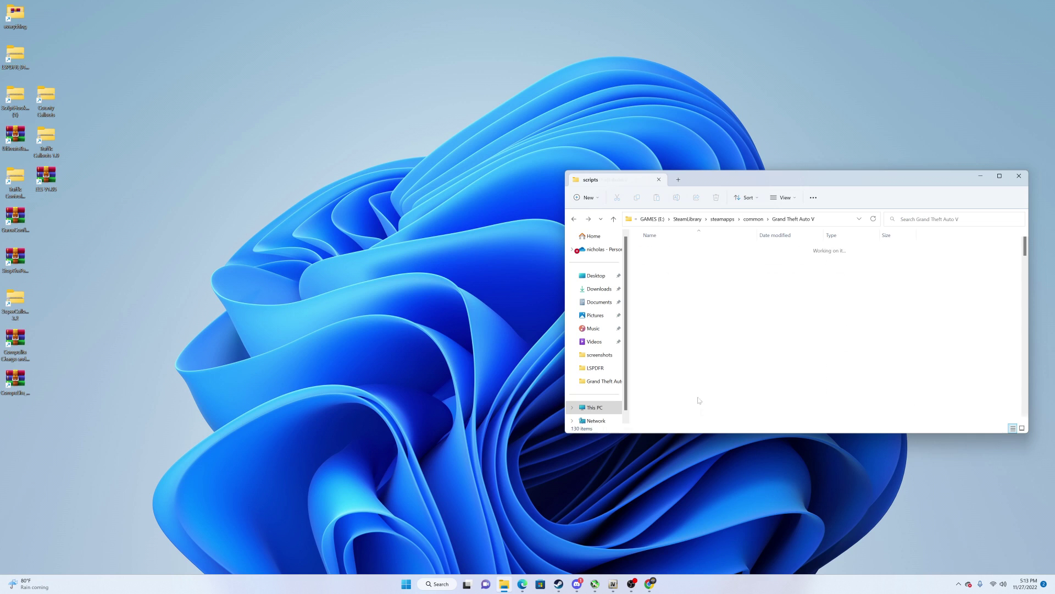
{"action": "right_click", "coordinate": [970, 373]}
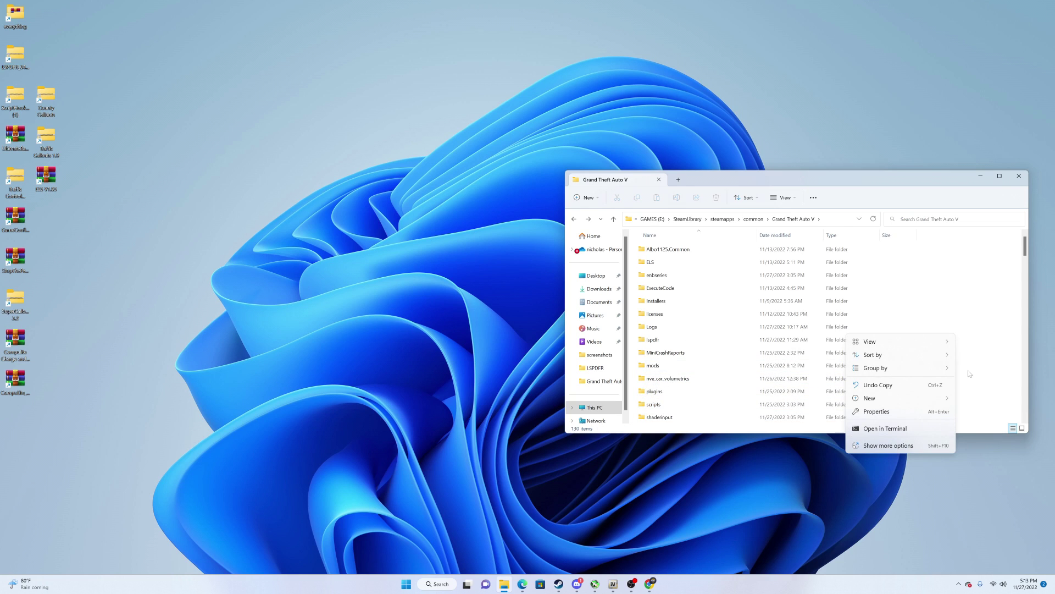
{"action": "double_click", "coordinate": [657, 405]}
{"action": "left_click", "coordinate": [239, 393]}
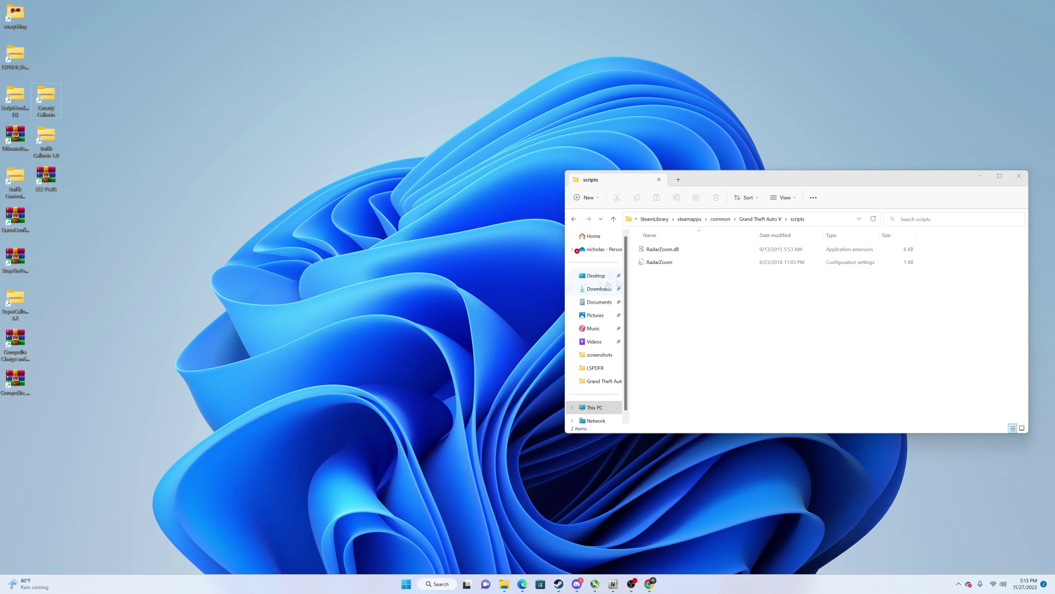
{"action": "left_click_drag", "start_coordinate": [672, 281], "coordinate": [676, 251]}
{"action": "left_click", "coordinate": [662, 320]}
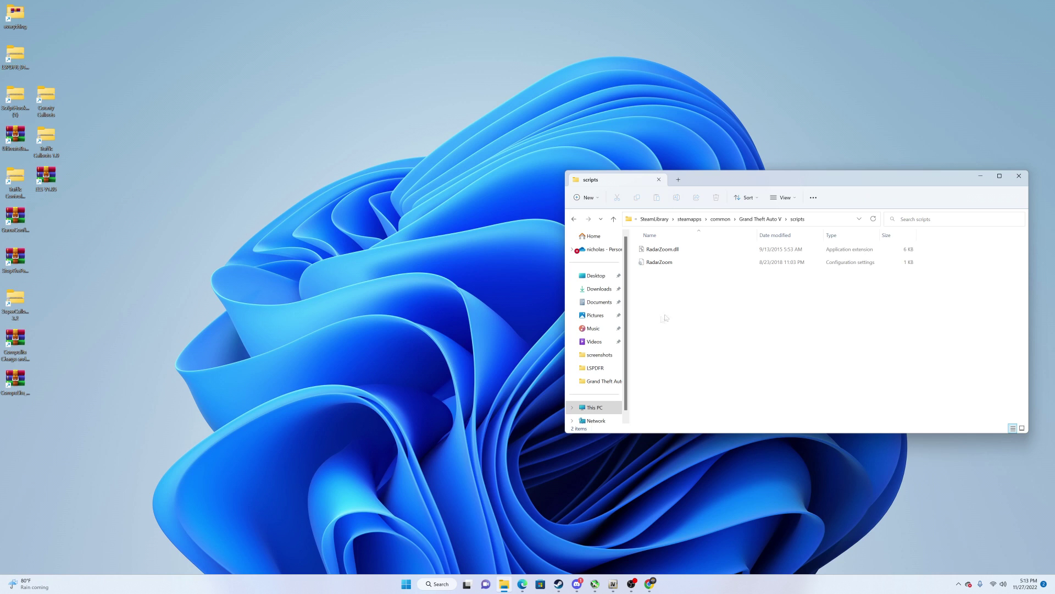
{"action": "left_click_drag", "start_coordinate": [689, 298], "coordinate": [691, 265]}
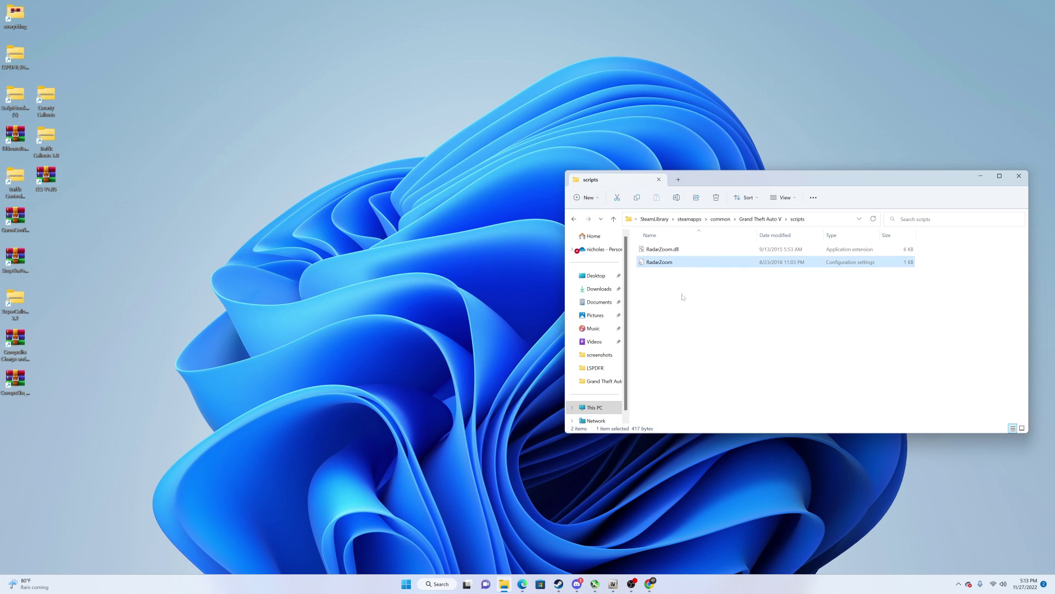
{"action": "left_click", "coordinate": [675, 302]}
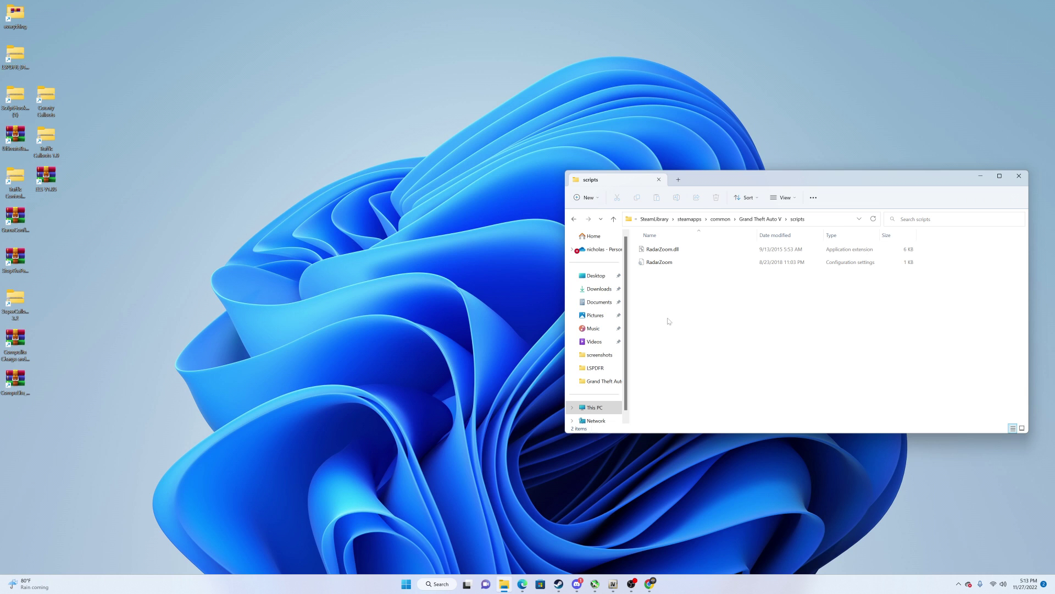
Return to Grand Theft Auto V, centre the Explorer window and close it
{"action": "key", "text": "alt+Up"}
{"action": "left_click_drag", "start_coordinate": [697, 172], "coordinate": [396, 220]}
{"action": "left_click", "coordinate": [717, 223]}
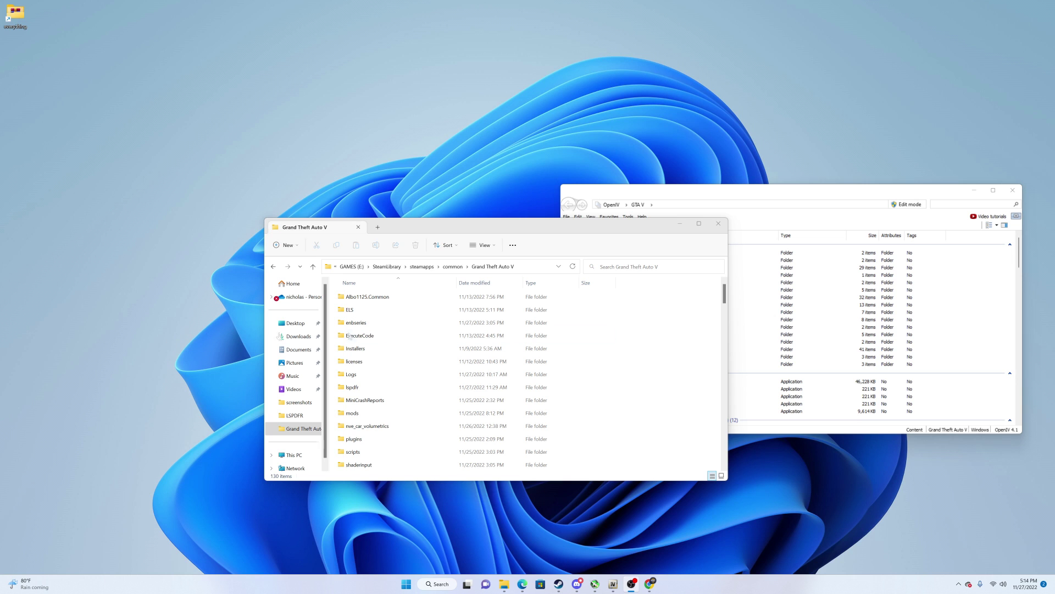
Position the OpenIV and Explorer windows over the Grand Theft Auto V listing
{"action": "left_click_drag", "start_coordinate": [816, 191], "coordinate": [762, 226]}
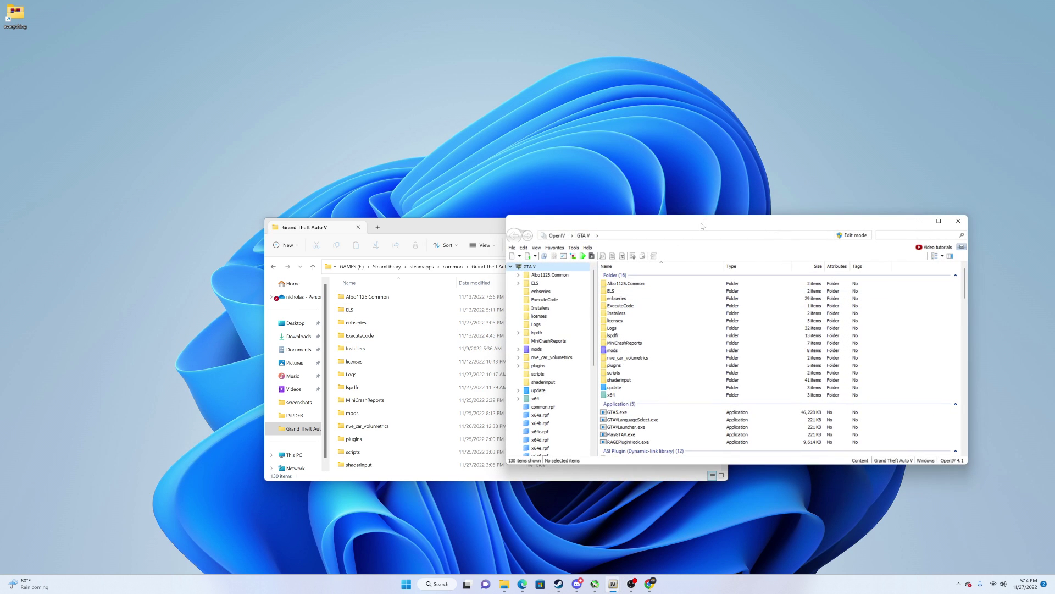
{"action": "left_click_drag", "start_coordinate": [701, 226], "coordinate": [791, 231]}
{"action": "left_click", "coordinate": [480, 224]}
{"action": "left_click_drag", "start_coordinate": [480, 224], "coordinate": [448, 220]}
{"action": "scroll", "coordinate": [340, 344], "scroll_direction": "down", "scroll_amount": 6}
{"action": "scroll", "coordinate": [340, 345], "scroll_direction": "up", "scroll_amount": 6}
{"action": "scroll", "coordinate": [612, 405], "scroll_direction": "down", "scroll_amount": 6}
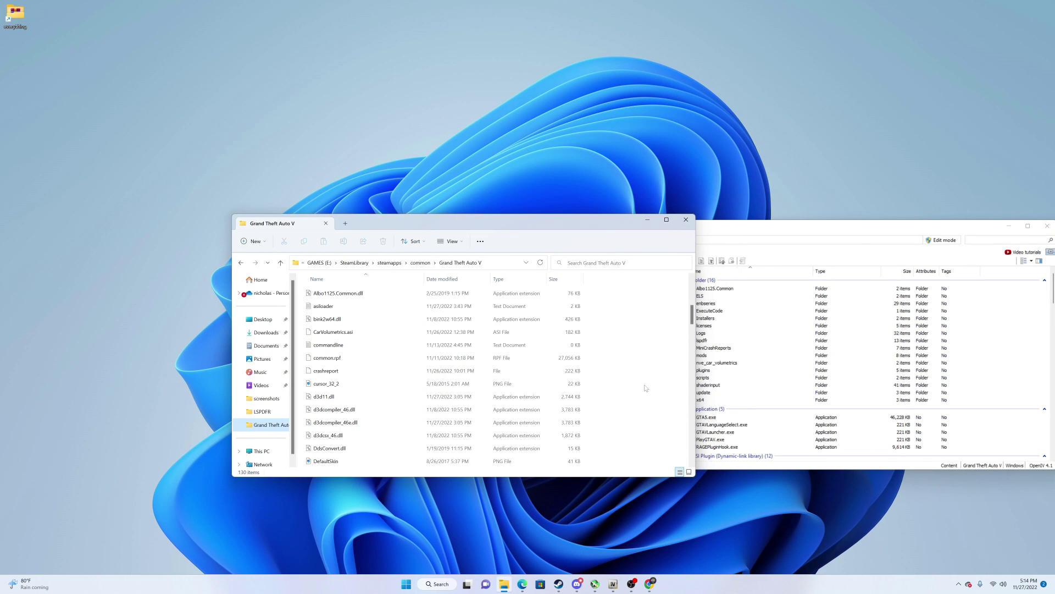
{"action": "scroll", "coordinate": [644, 380], "scroll_direction": "up", "scroll_amount": 6}
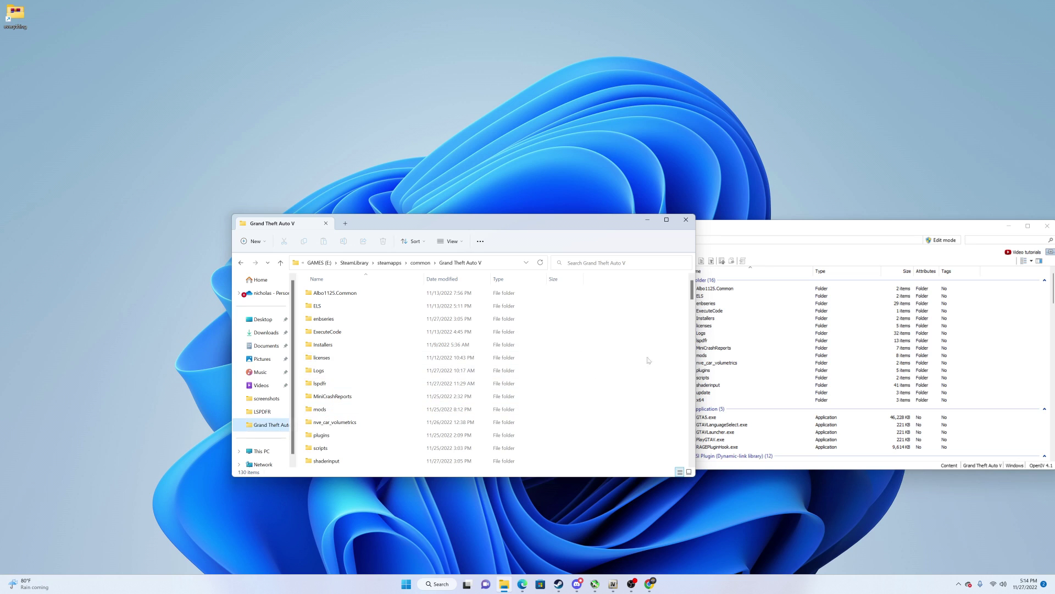
Create a new folder in Grand Theft Auto V, then delete the empty New folder
{"action": "right_click", "coordinate": [625, 381]}
{"action": "mouse_move", "coordinate": [667, 445]}
{"action": "left_click", "coordinate": [774, 454]}
{"action": "type", "text": "n"}
{"action": "type", "text": "mods"}
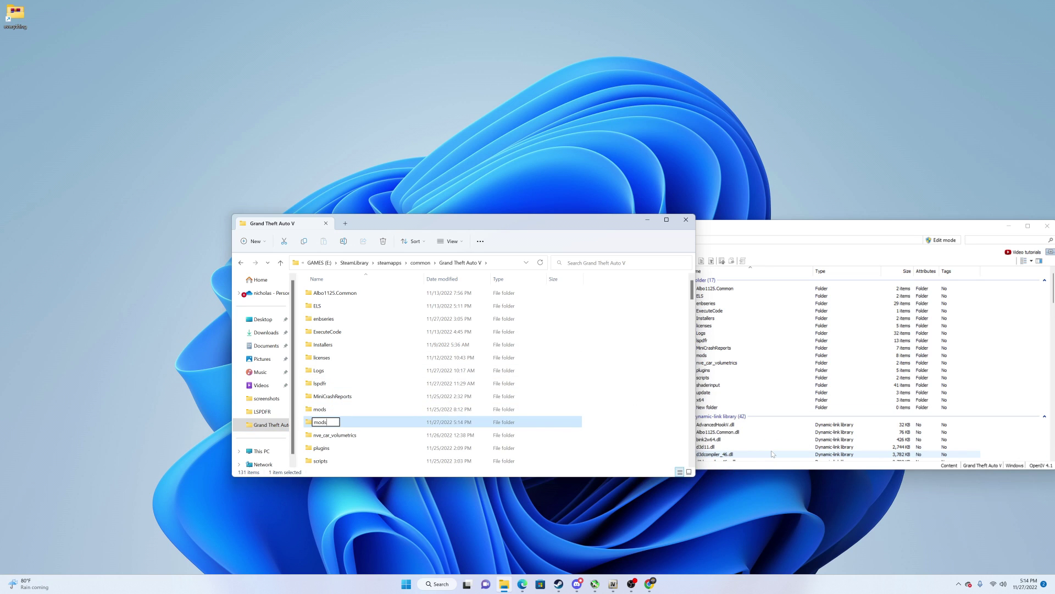
{"action": "key", "text": "BackSpace"}
{"action": "key", "text": "BackSpace"}
{"action": "key", "text": "BackSpace"}
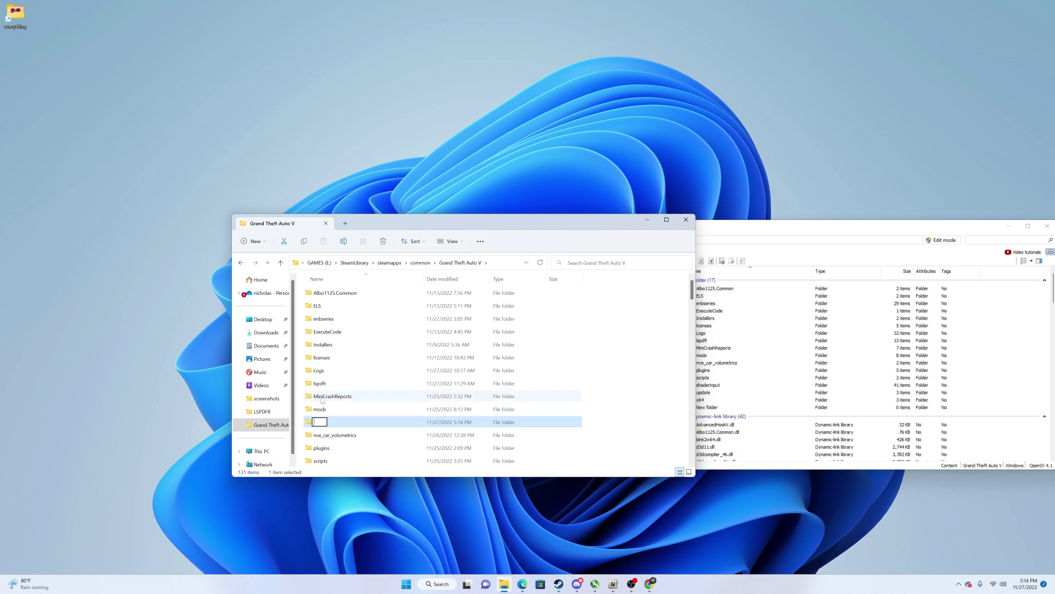
{"action": "right_click", "coordinate": [378, 430]}
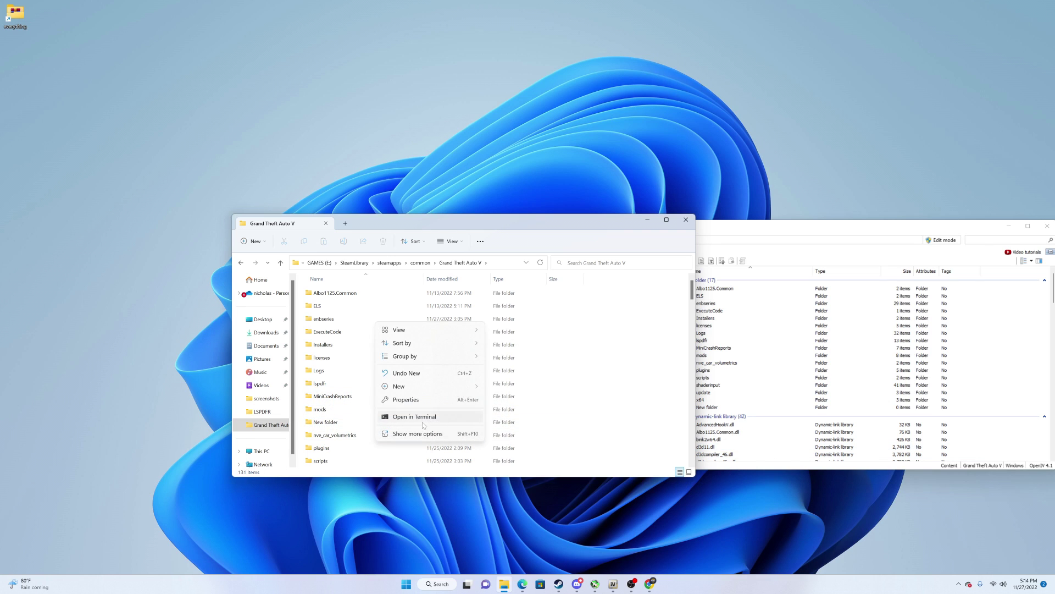
{"action": "left_click", "coordinate": [338, 422]}
{"action": "right_click", "coordinate": [338, 422]}
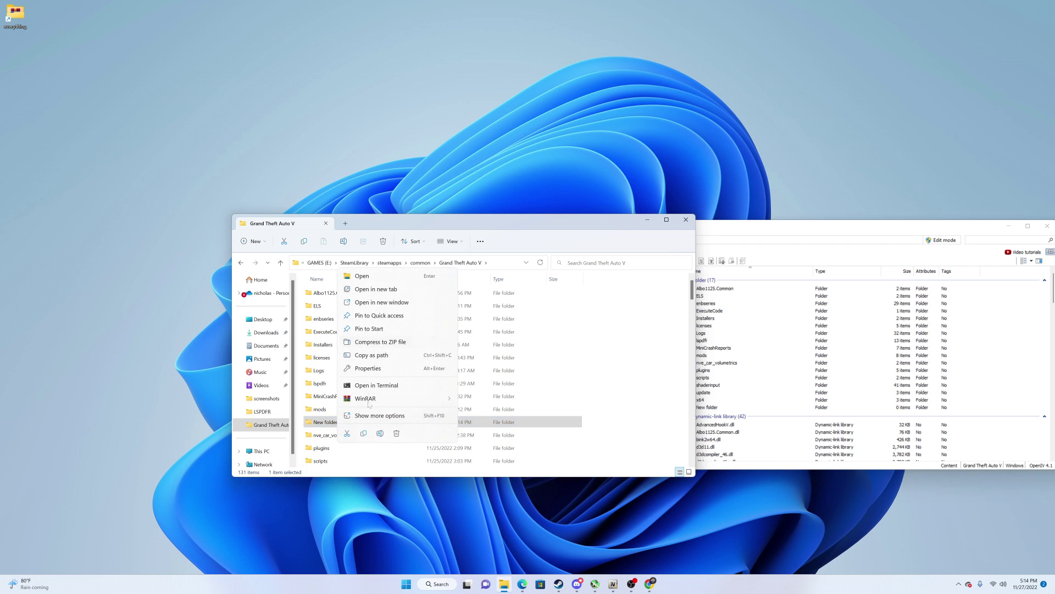
{"action": "left_click", "coordinate": [397, 434]}
Copy the update and x64 folders and paste them into the mods folder
{"action": "scroll", "coordinate": [347, 412], "scroll_direction": "down", "scroll_amount": 2}
{"action": "left_click_drag", "start_coordinate": [596, 395], "coordinate": [582, 408]}
{"action": "right_click", "coordinate": [322, 399]}
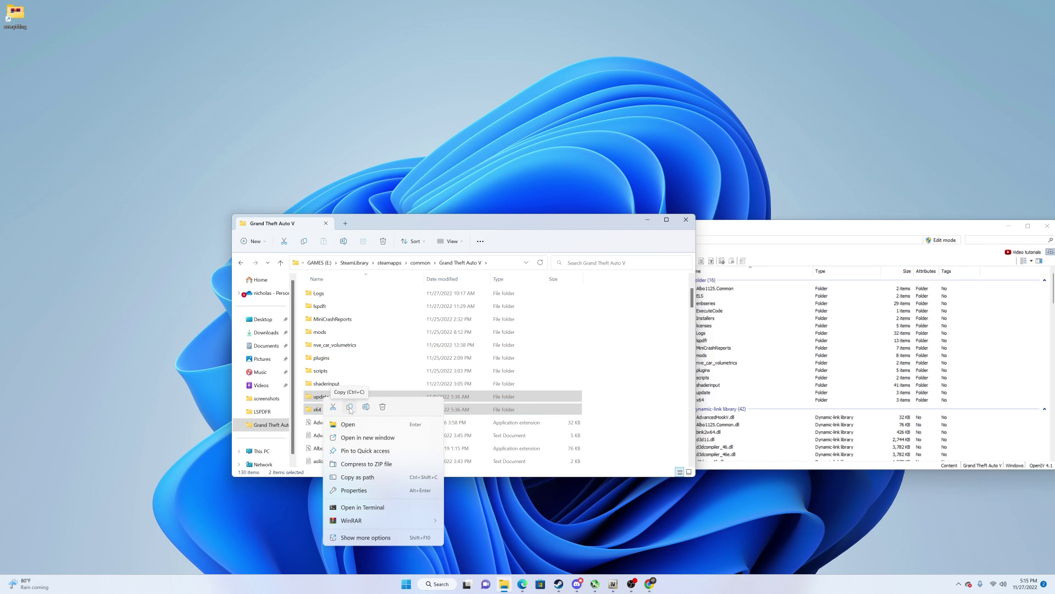
{"action": "left_click", "coordinate": [350, 408]}
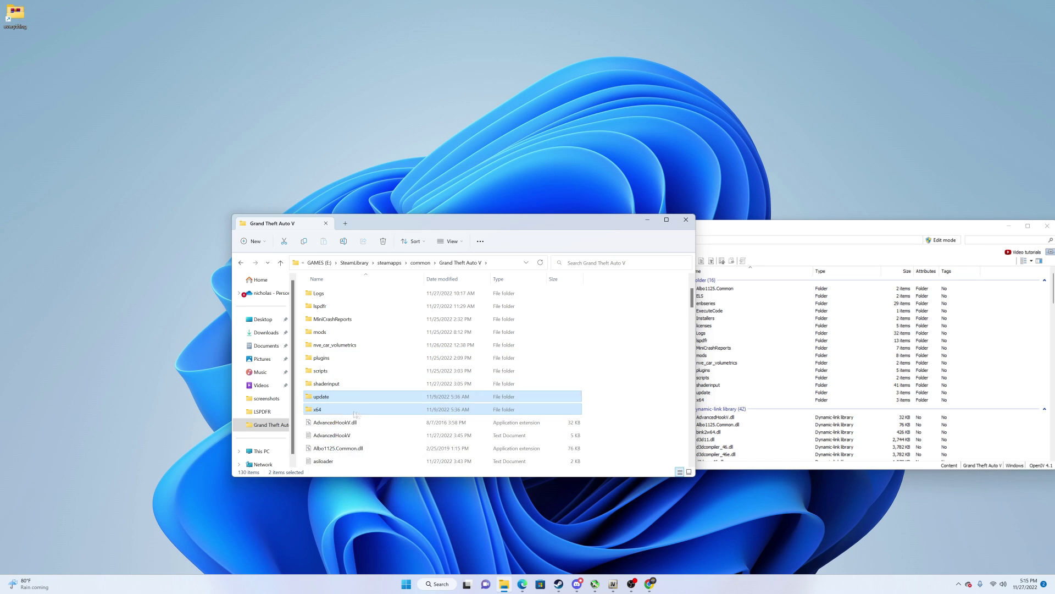
{"action": "double_click", "coordinate": [338, 333]}
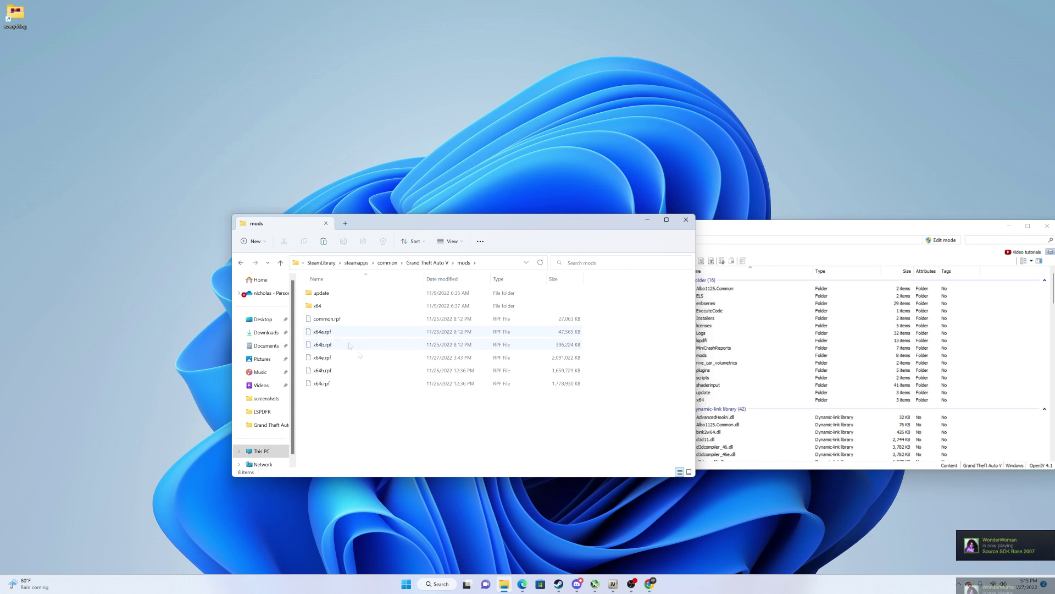
{"action": "right_click", "coordinate": [364, 429]}
{"action": "left_click", "coordinate": [375, 438]}
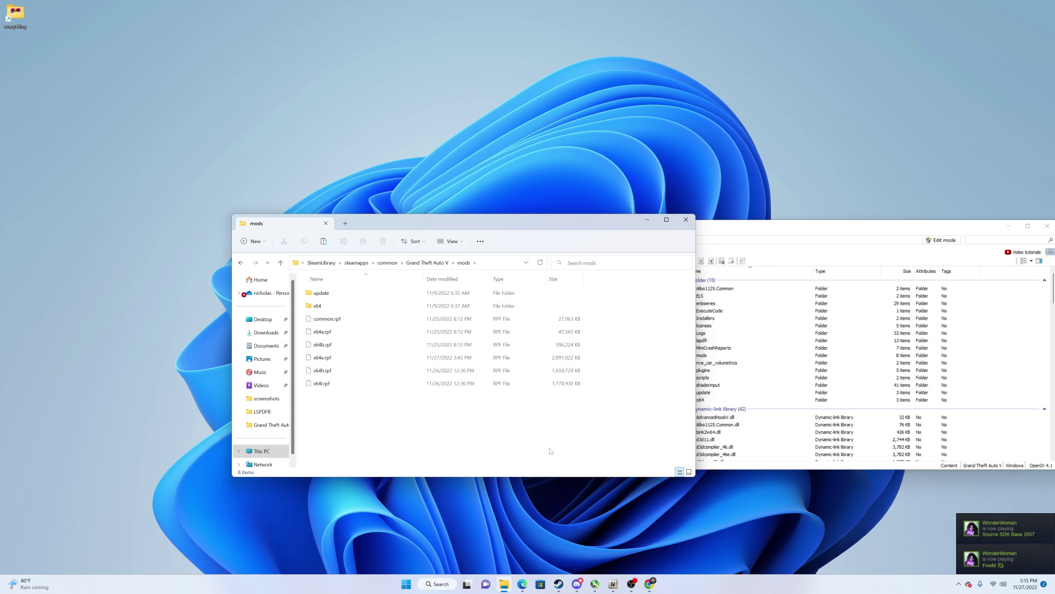
{"action": "key", "text": "alt+Up"}
Try dragging update and x64 into mods, then open the mods folder
{"action": "scroll", "coordinate": [388, 445], "scroll_direction": "down", "scroll_amount": 2}
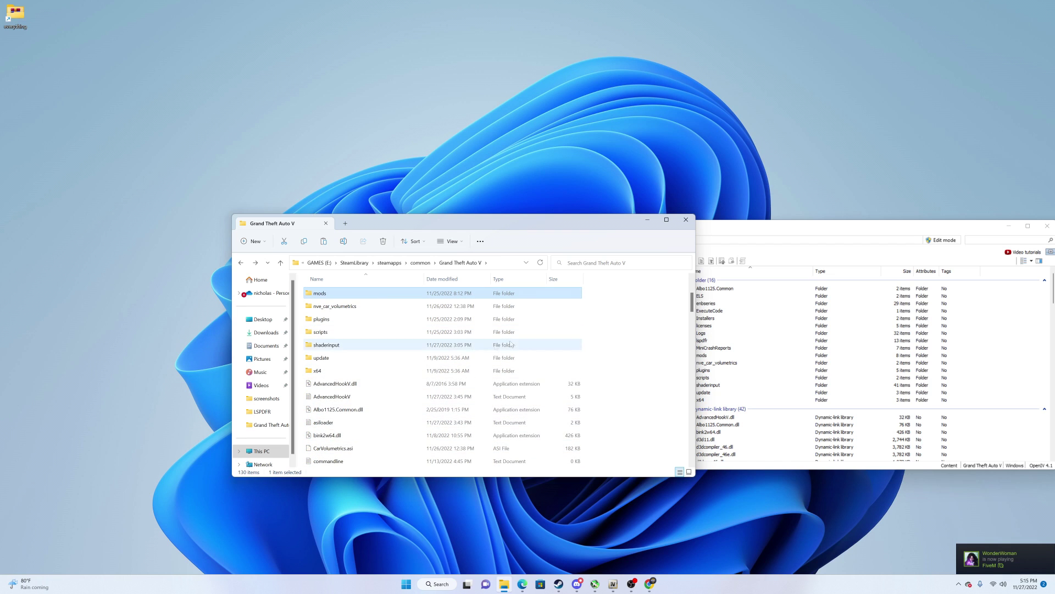
{"action": "left_click_drag", "start_coordinate": [599, 360], "coordinate": [561, 374]}
{"action": "left_click_drag", "start_coordinate": [482, 361], "coordinate": [613, 415]}
{"action": "left_click", "coordinate": [614, 415]}
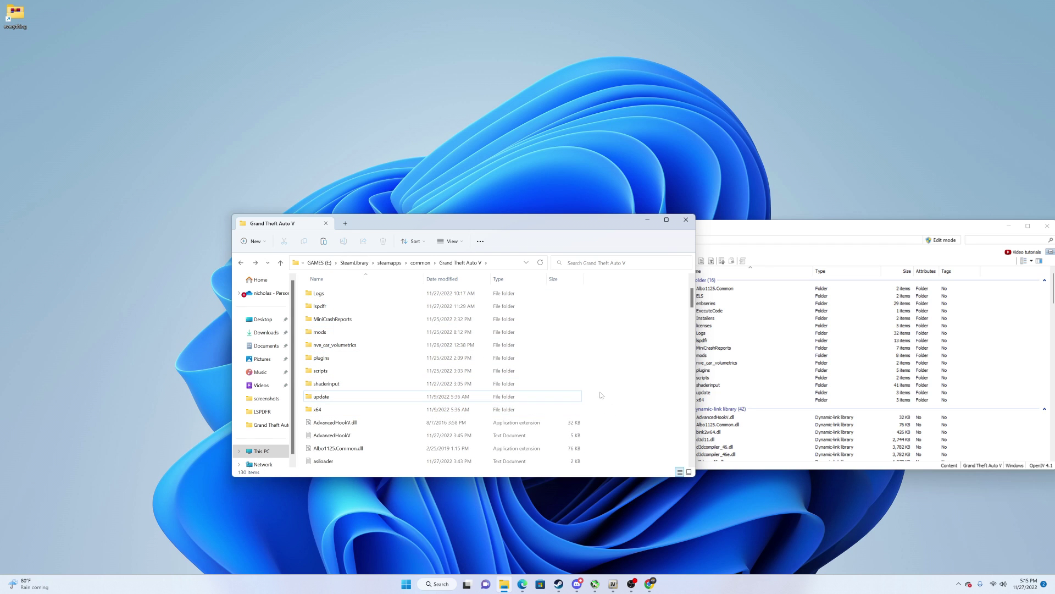
{"action": "double_click", "coordinate": [371, 330]}
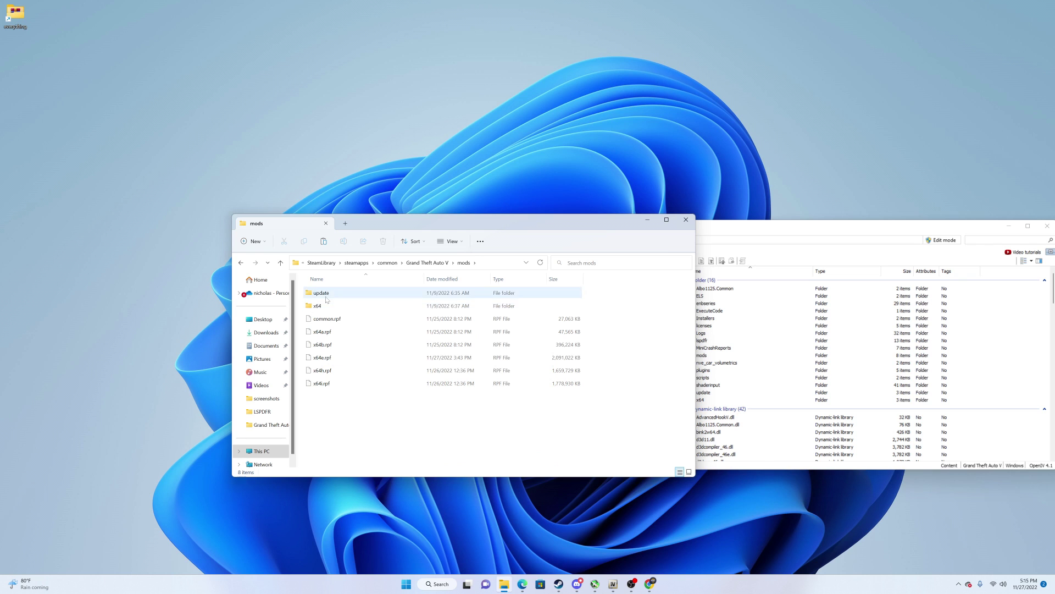
Place OpenIV beside Explorer and switch it into edit mode, confirming the warning
{"action": "left_click_drag", "start_coordinate": [561, 230], "coordinate": [456, 233]}
{"action": "left_click_drag", "start_coordinate": [848, 227], "coordinate": [604, 229]}
{"action": "left_click", "coordinate": [698, 241]}
{"action": "left_click", "coordinate": [562, 320]}
{"action": "left_click_drag", "start_coordinate": [691, 226], "coordinate": [731, 223]}
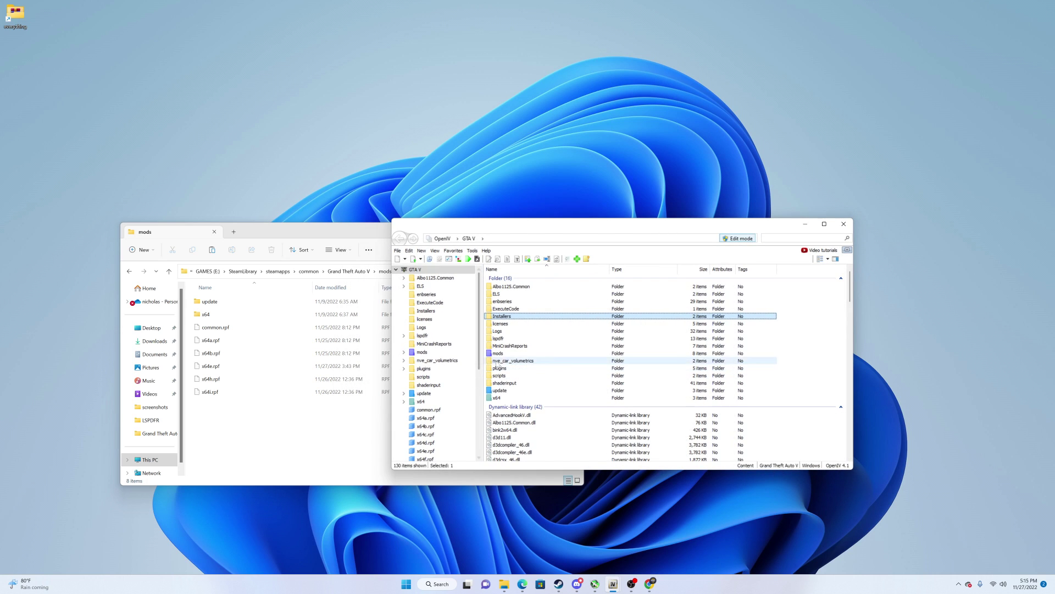
Look inside the mods folder in OpenIV and return to the GTA V root
{"action": "double_click", "coordinate": [498, 353]}
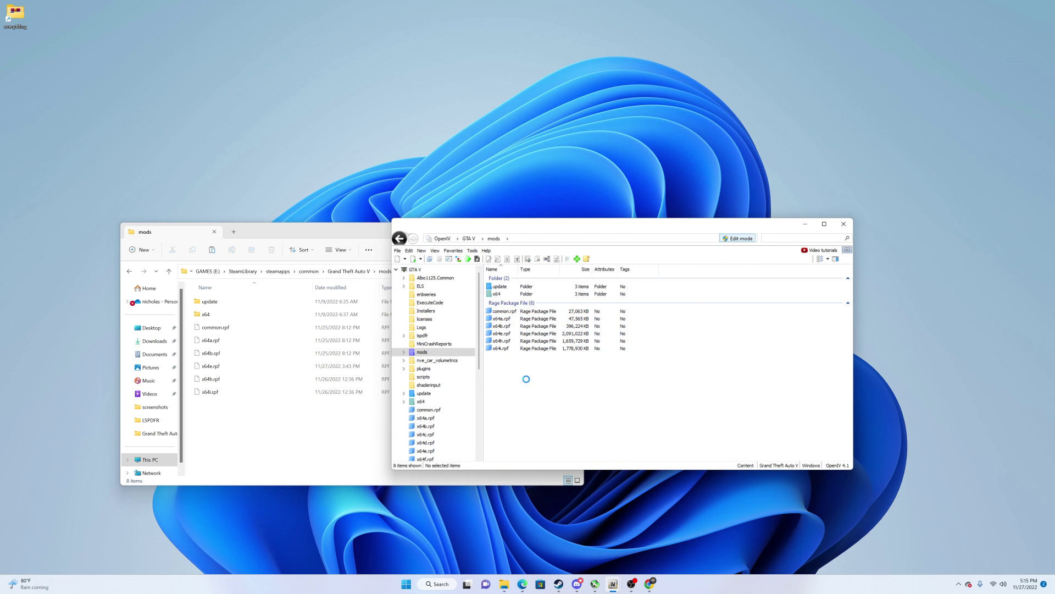
{"action": "key", "text": "BackSpace"}
{"action": "scroll", "coordinate": [525, 382], "scroll_direction": "down", "scroll_amount": 1}
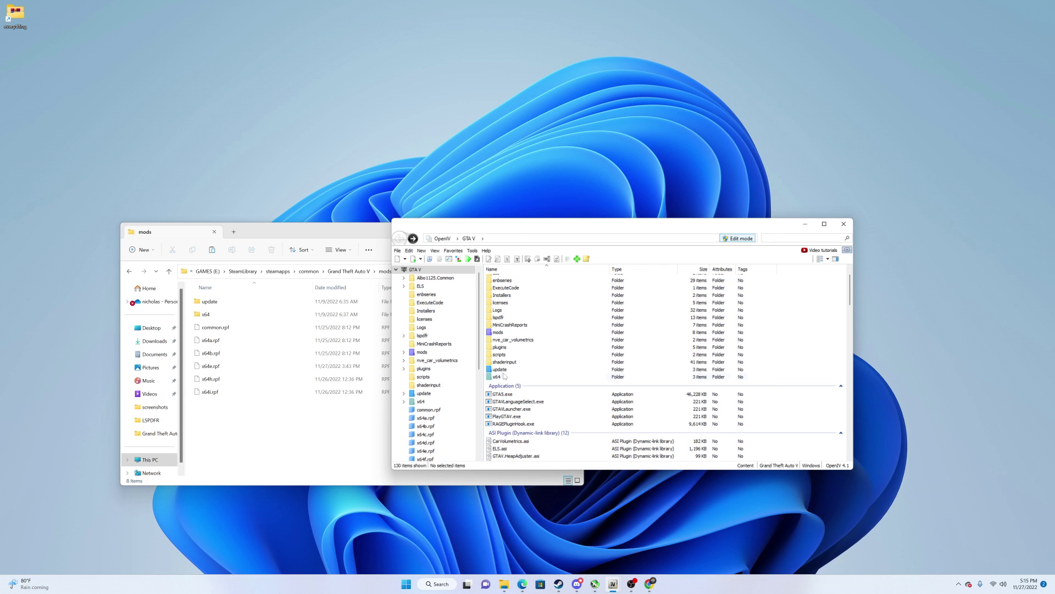
{"action": "double_click", "coordinate": [498, 332]}
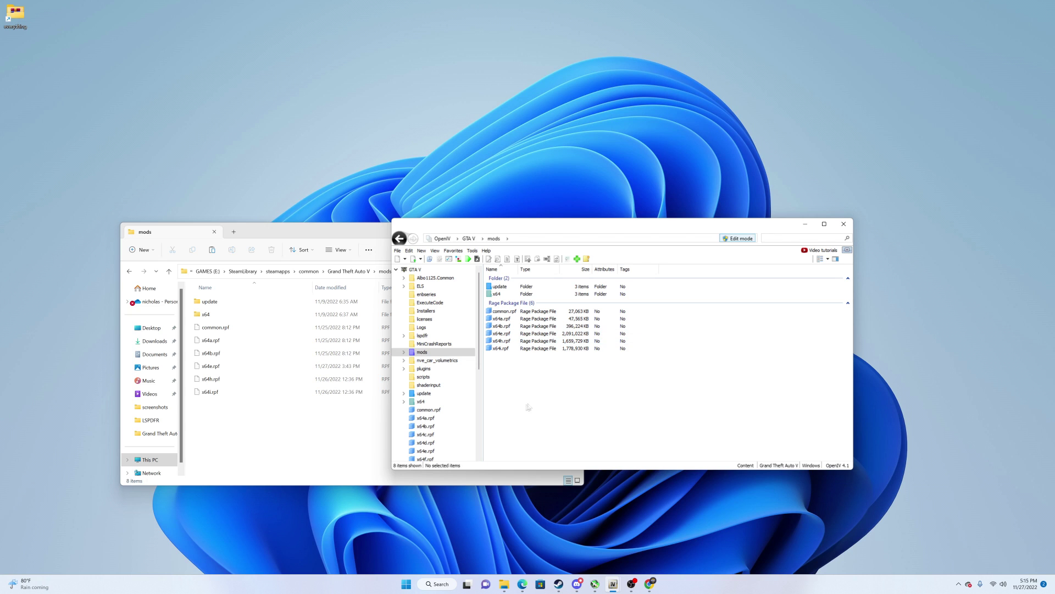
{"action": "key", "text": "alt+Left"}
In Explorer, go to This PC and open the GAMES (E:) drive
{"action": "left_click", "coordinate": [276, 444]}
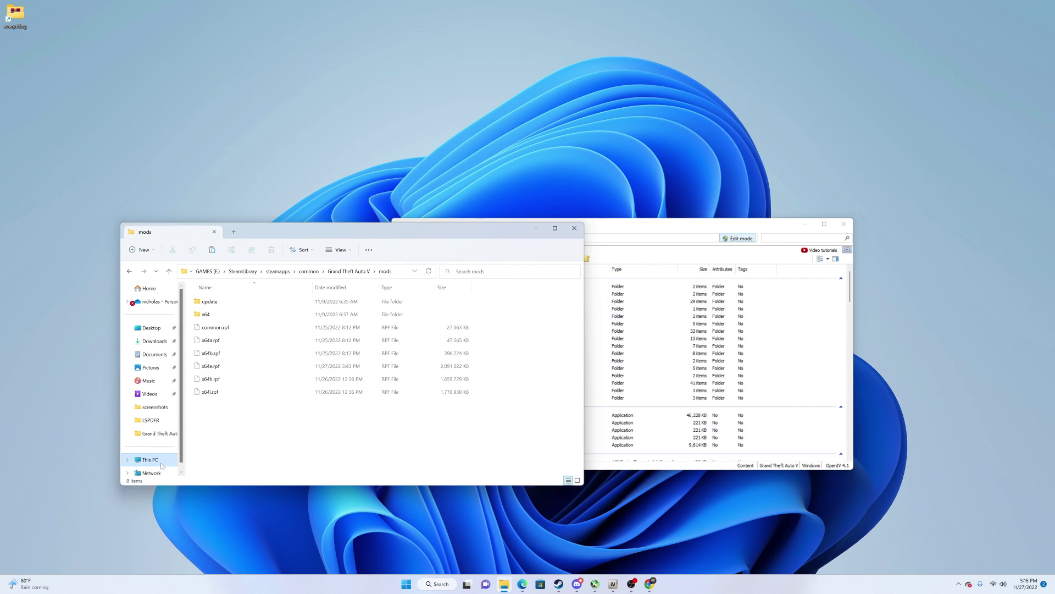
{"action": "left_click", "coordinate": [150, 459]}
{"action": "left_click", "coordinate": [441, 310]}
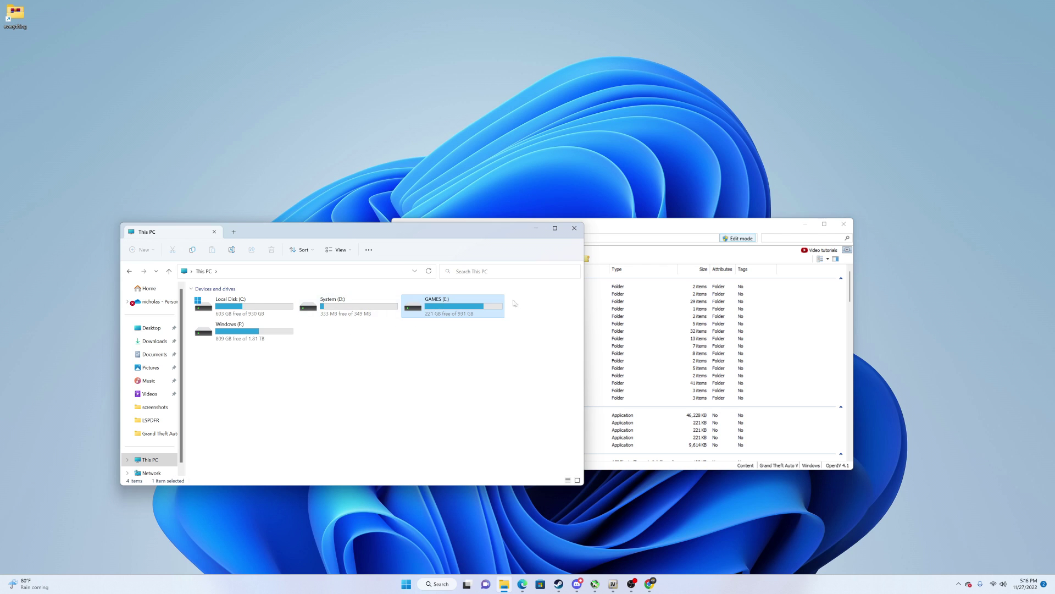
{"action": "double_click", "coordinate": [480, 313]}
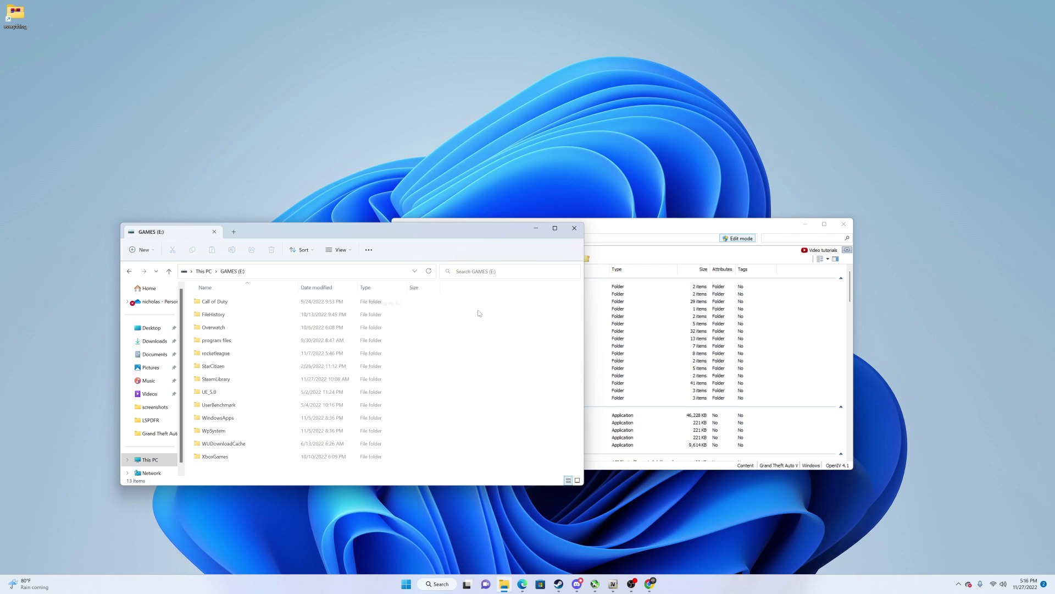
Browse SteamLibrary > steamapps > common > Grand Theft Auto V, then switch between OpenIV and Explorer
{"action": "double_click", "coordinate": [223, 379]}
{"action": "double_click", "coordinate": [226, 314]}
{"action": "double_click", "coordinate": [223, 301]}
{"action": "double_click", "coordinate": [242, 365]}
{"action": "scroll", "coordinate": [256, 350], "scroll_direction": "down", "scroll_amount": 20}
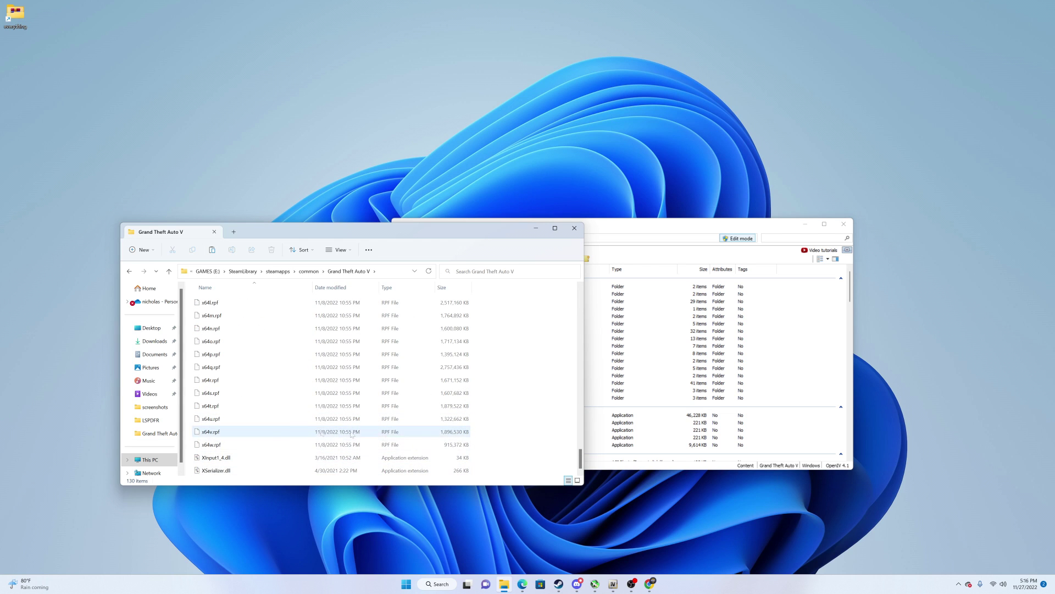
{"action": "left_click_drag", "start_coordinate": [499, 476], "coordinate": [537, 381]}
{"action": "left_click", "coordinate": [538, 380]}
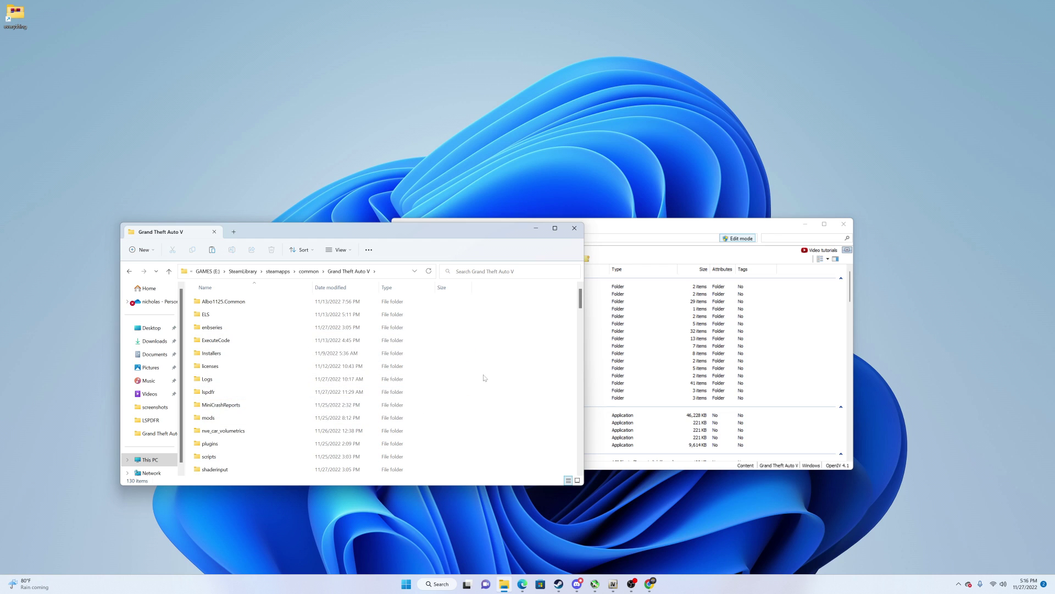
{"action": "left_click", "coordinate": [660, 360]}
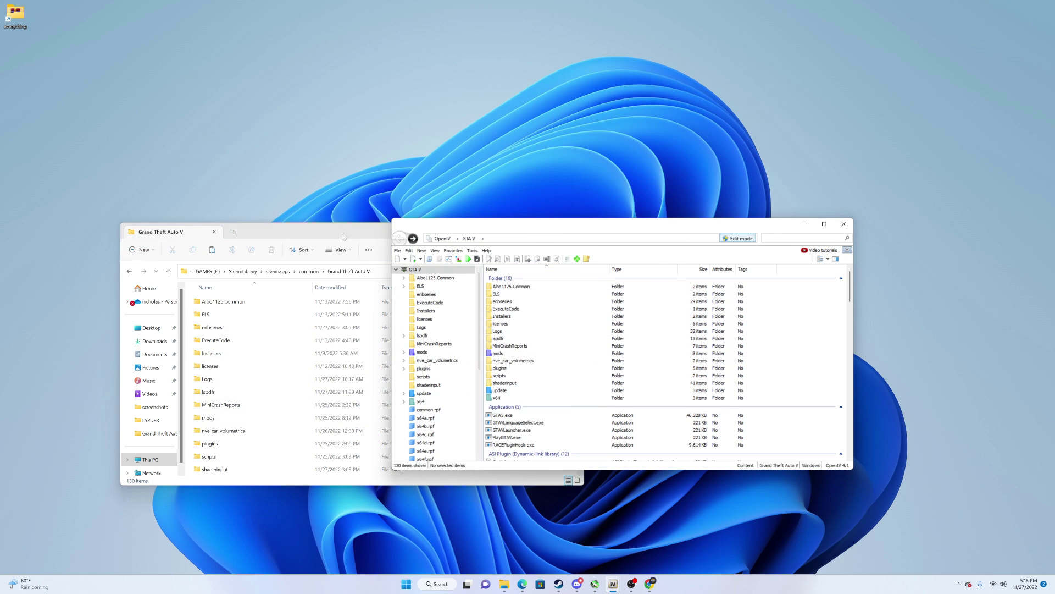
{"action": "left_click", "coordinate": [343, 238]}
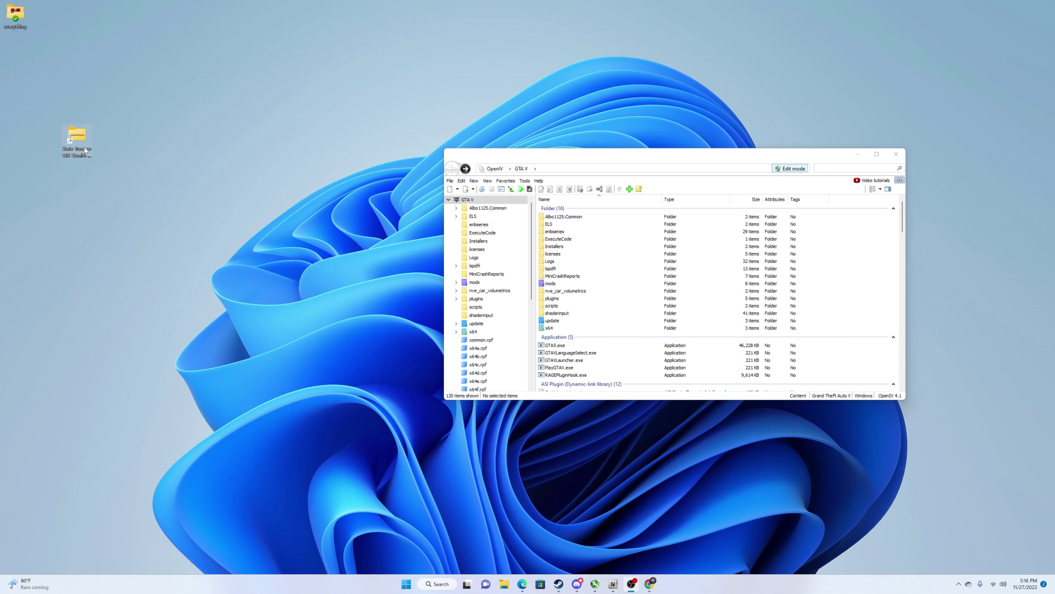
Open the State Trooper SRT Stealth Hellcat zip beside OpenIV and browse to its Information folder
{"action": "double_click", "coordinate": [77, 138]}
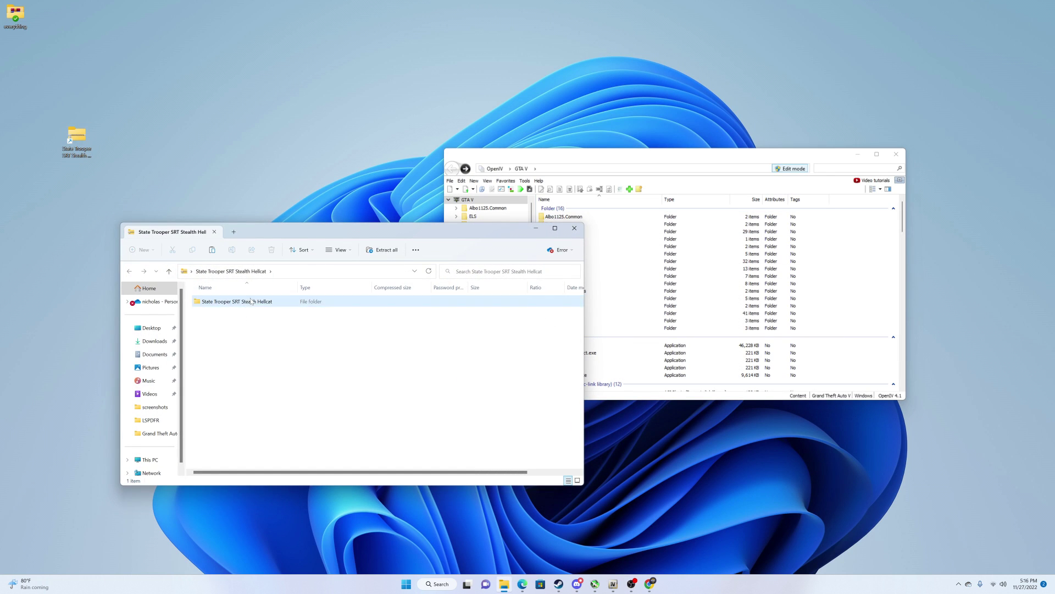
{"action": "left_click_drag", "start_coordinate": [321, 234], "coordinate": [233, 204]}
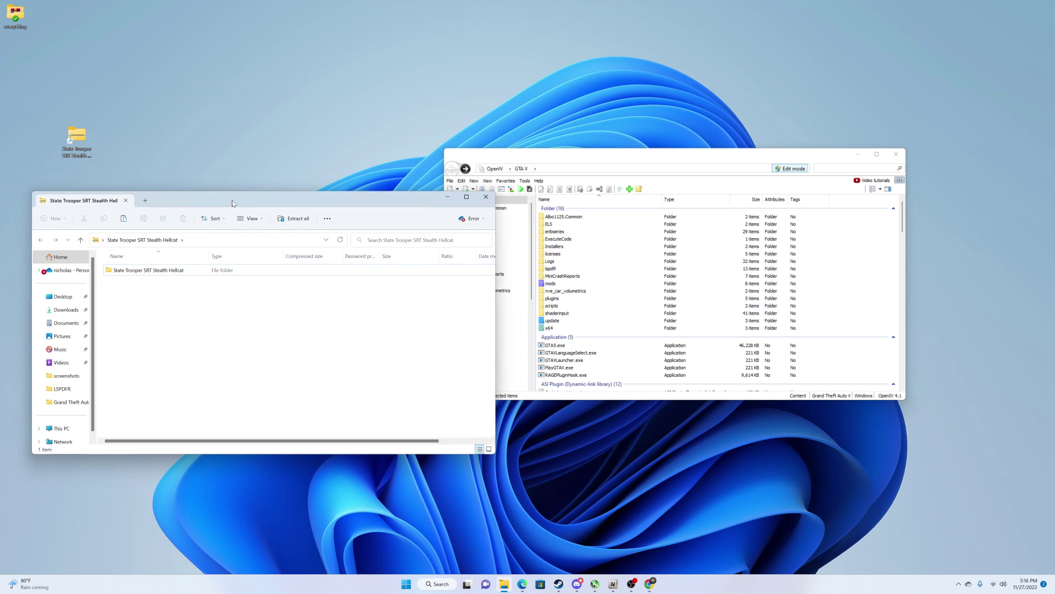
{"action": "mouse_move", "coordinate": [616, 159]}
{"action": "left_mouse_down"}
{"action": "mouse_move", "coordinate": [678, 192]}
{"action": "mouse_move", "coordinate": [670, 201]}
{"action": "left_mouse_up"}
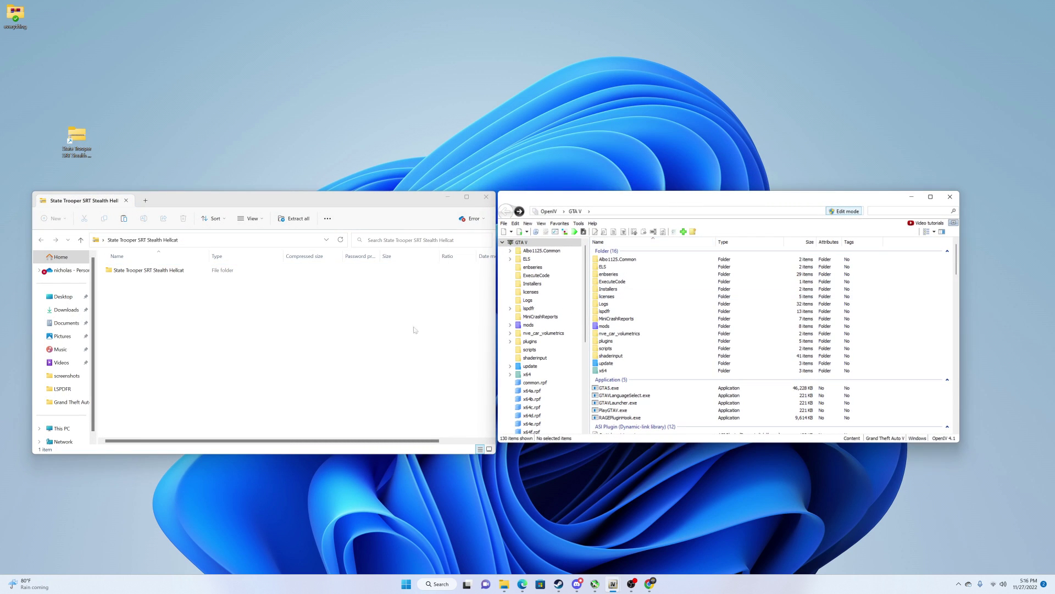
{"action": "double_click", "coordinate": [178, 275]}
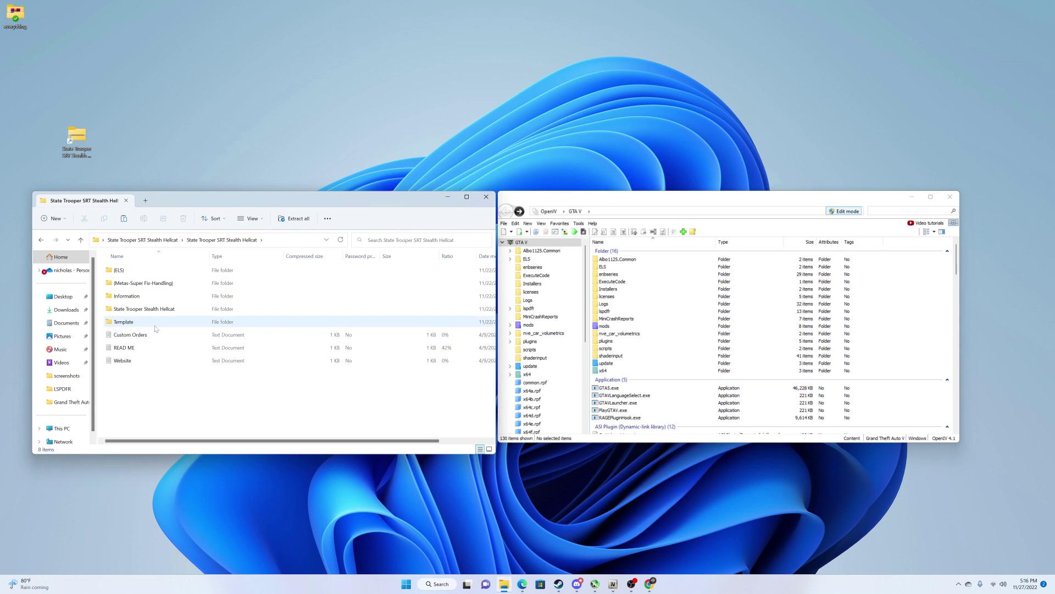
{"action": "double_click", "coordinate": [146, 297]}
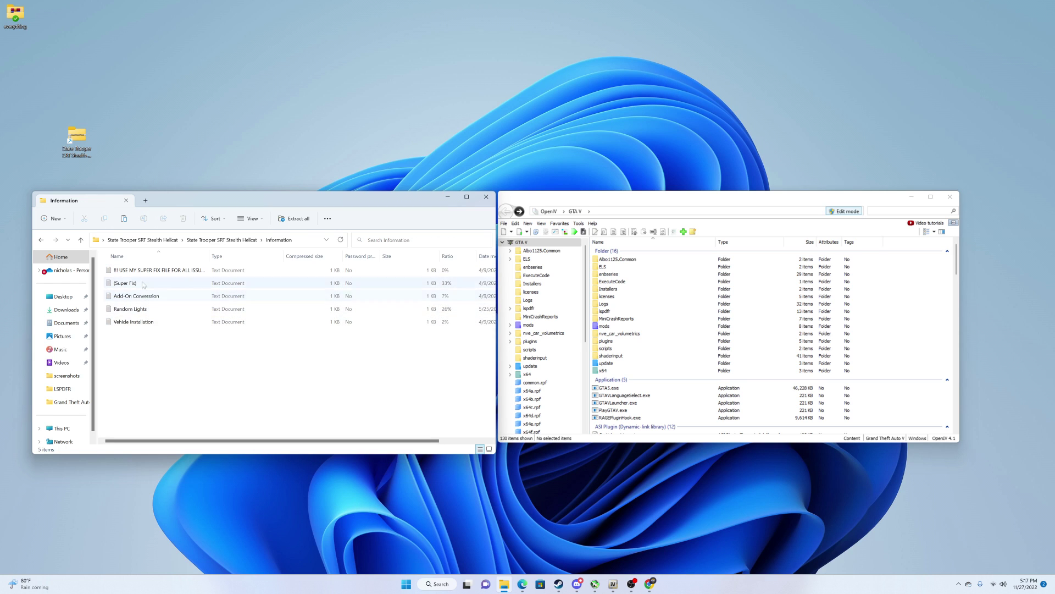
Read and close the Add-On Conversion note, then briefly check the Stealth Hellcat model folder
{"action": "double_click", "coordinate": [146, 297]}
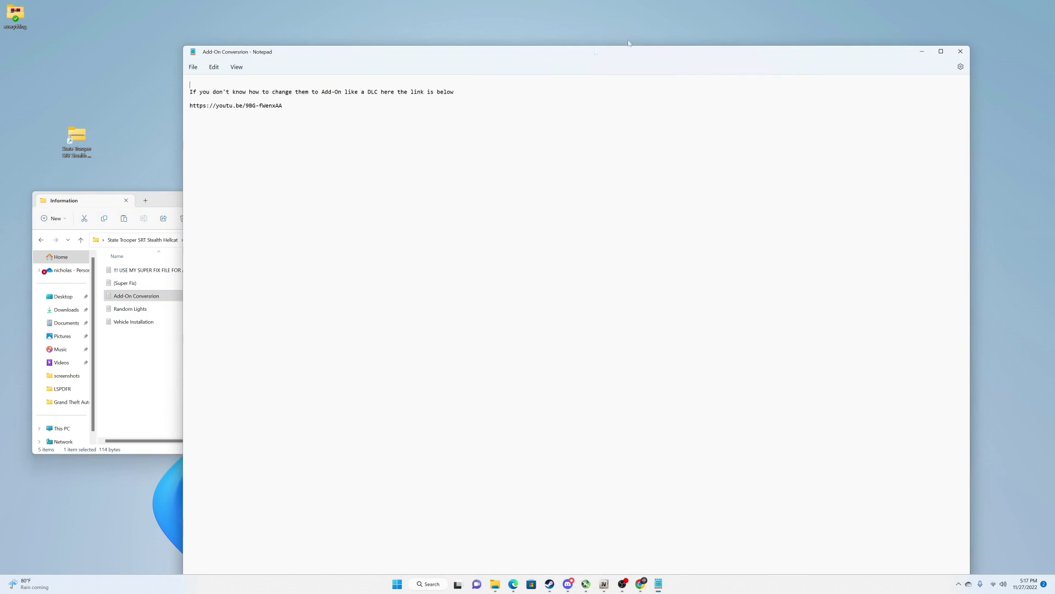
{"action": "left_click", "coordinate": [960, 51]}
{"action": "key", "text": "alt+Left"}
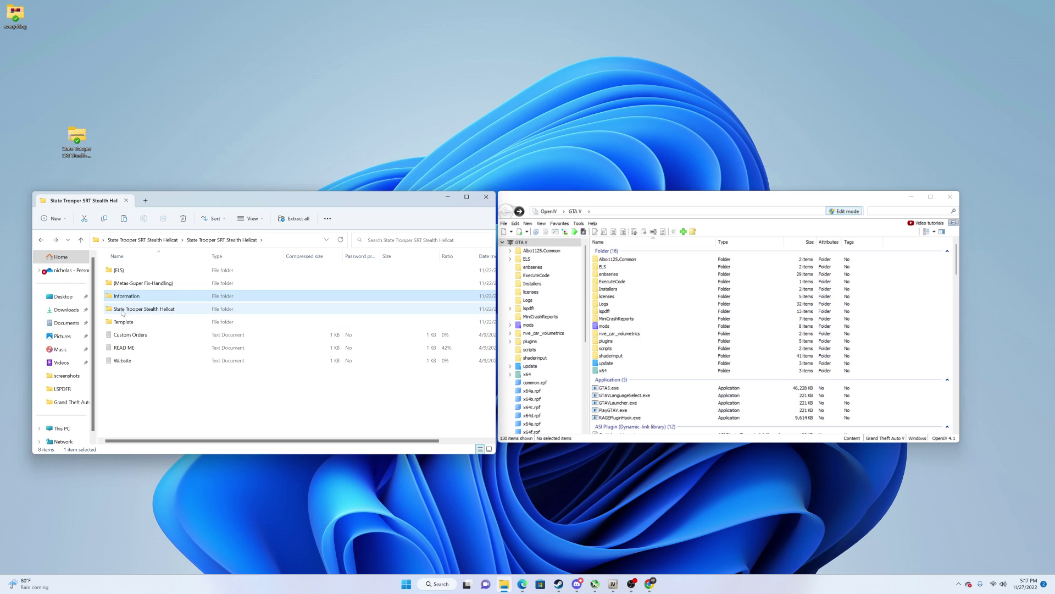
{"action": "double_click", "coordinate": [144, 310]}
{"action": "key", "text": "alt+Left"}
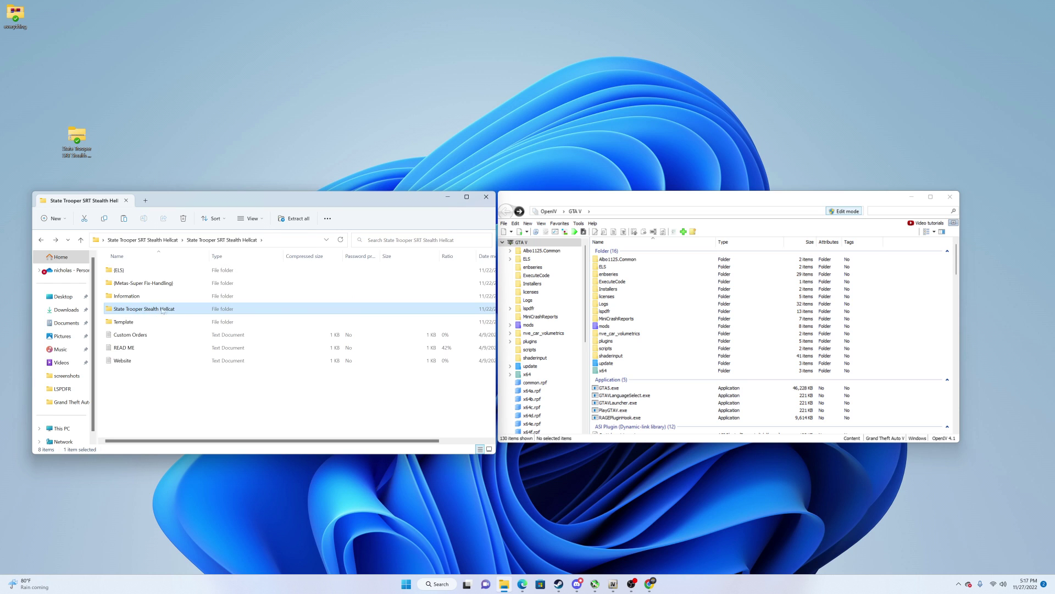
Read the Hellcat READ ME in Notepad and close it
{"action": "double_click", "coordinate": [124, 348]}
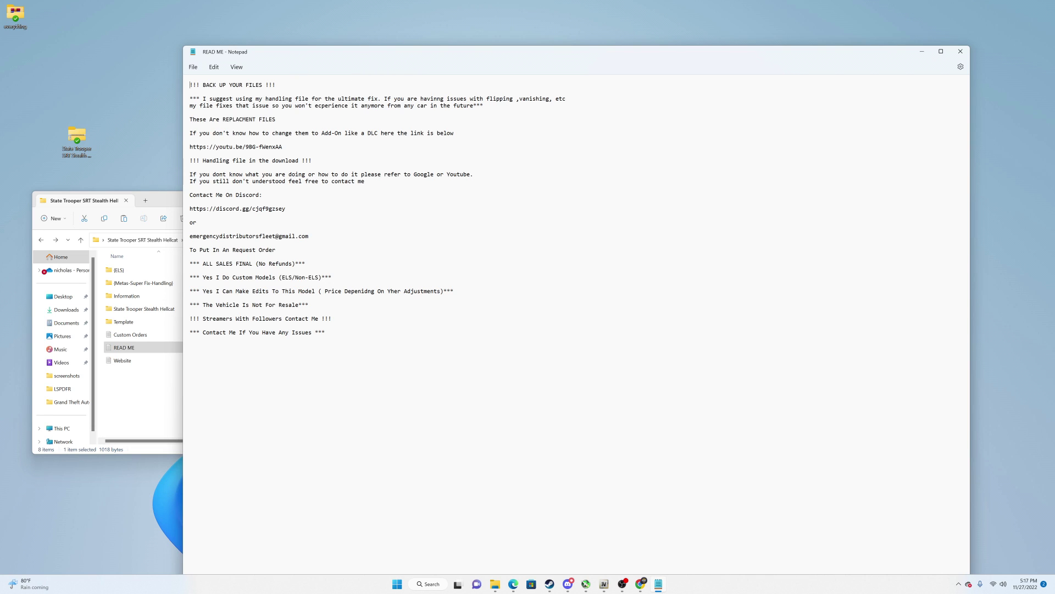
{"action": "left_click_drag", "start_coordinate": [229, 84], "coordinate": [276, 85]}
{"action": "left_click", "coordinate": [487, 105]}
{"action": "left_click", "coordinate": [960, 51]}
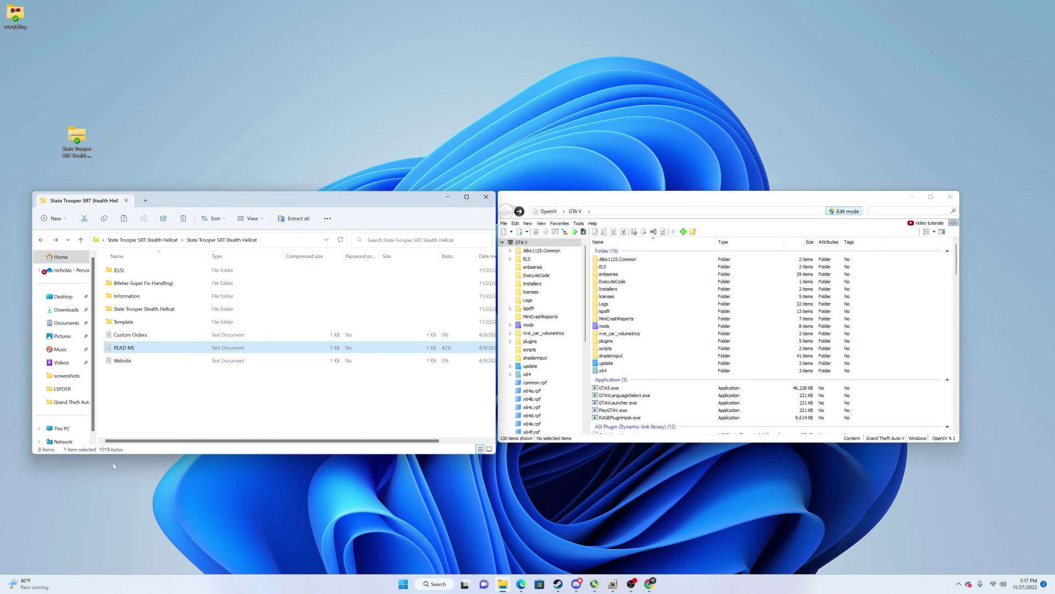
Drag police4, police4.ytd and police4_hi from the archive's model folder onto the desktop
{"action": "double_click", "coordinate": [139, 309]}
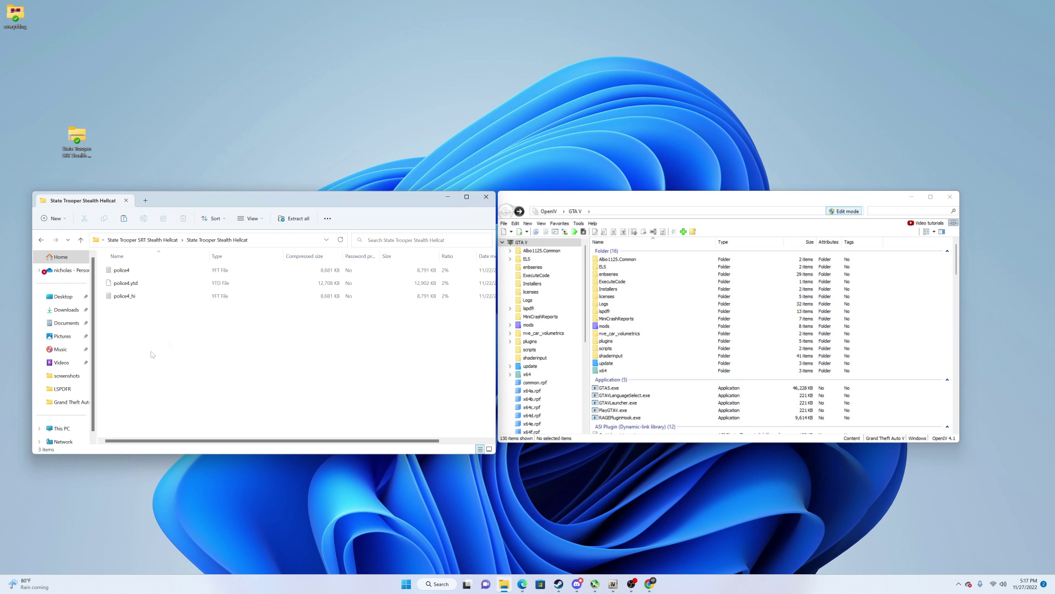
{"action": "left_click", "coordinate": [660, 203]}
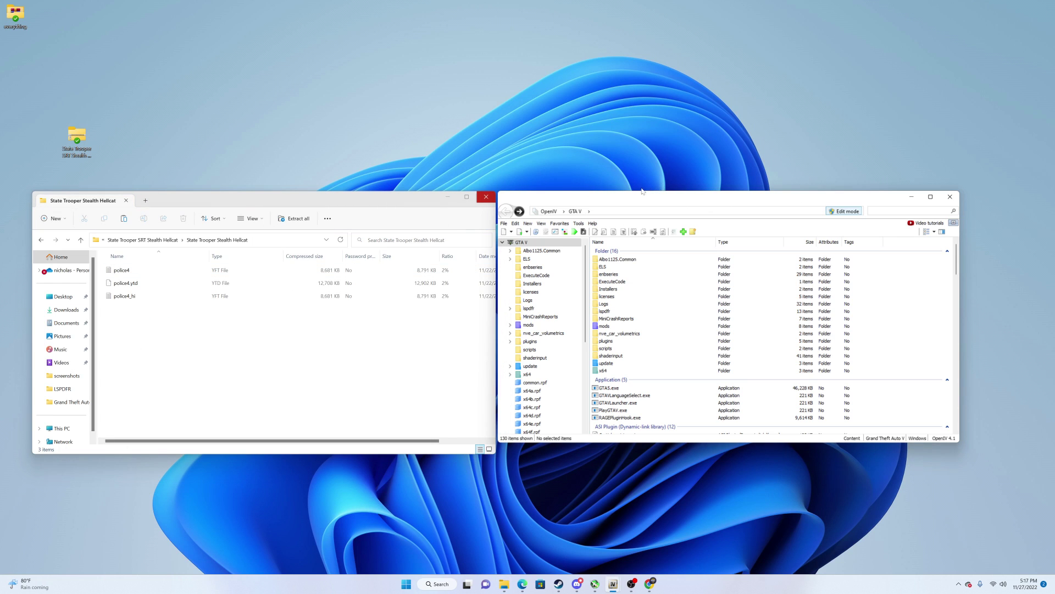
{"action": "key", "text": "BackSpace"}
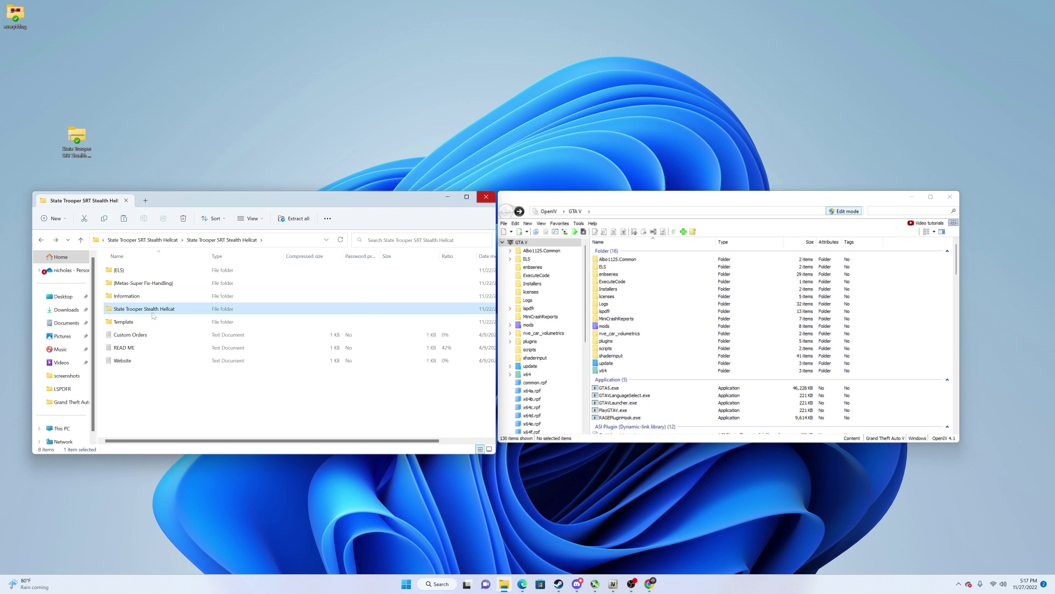
{"action": "double_click", "coordinate": [142, 308]}
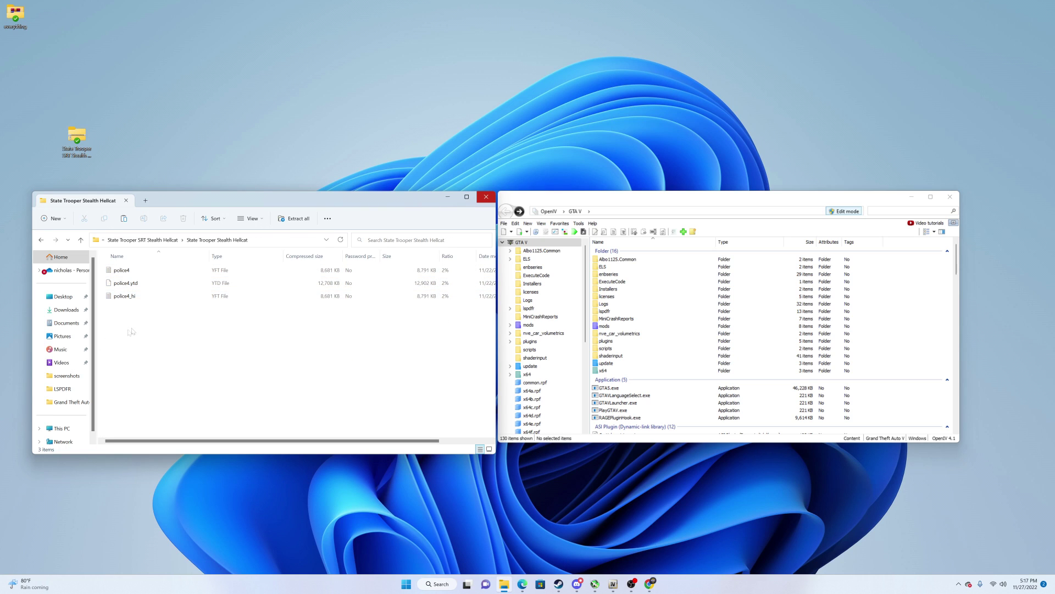
{"action": "left_click_drag", "start_coordinate": [129, 328], "coordinate": [130, 271]}
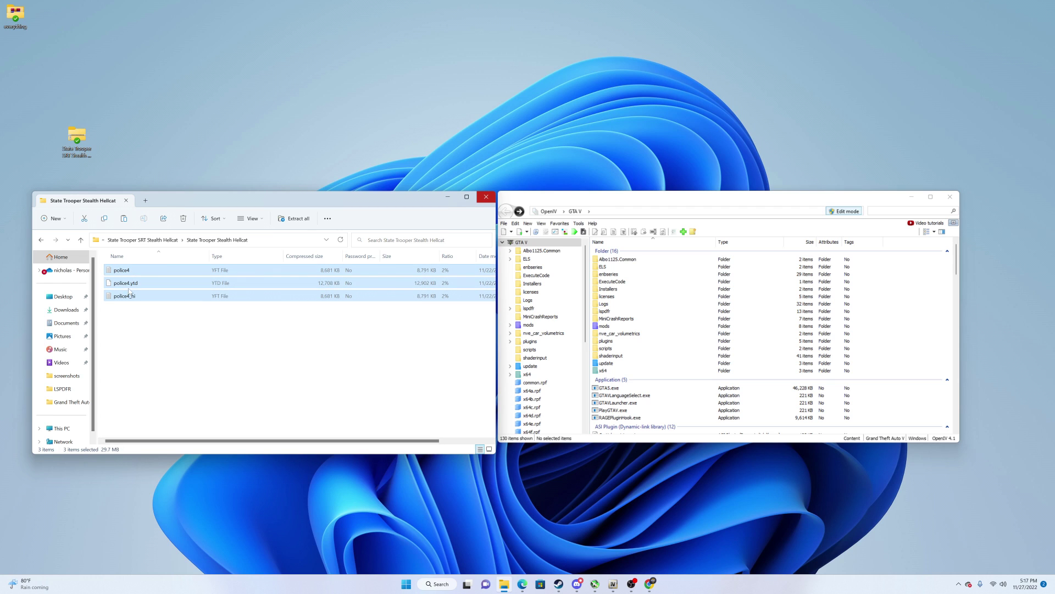
{"action": "left_click_drag", "start_coordinate": [256, 128], "coordinate": [259, 99]}
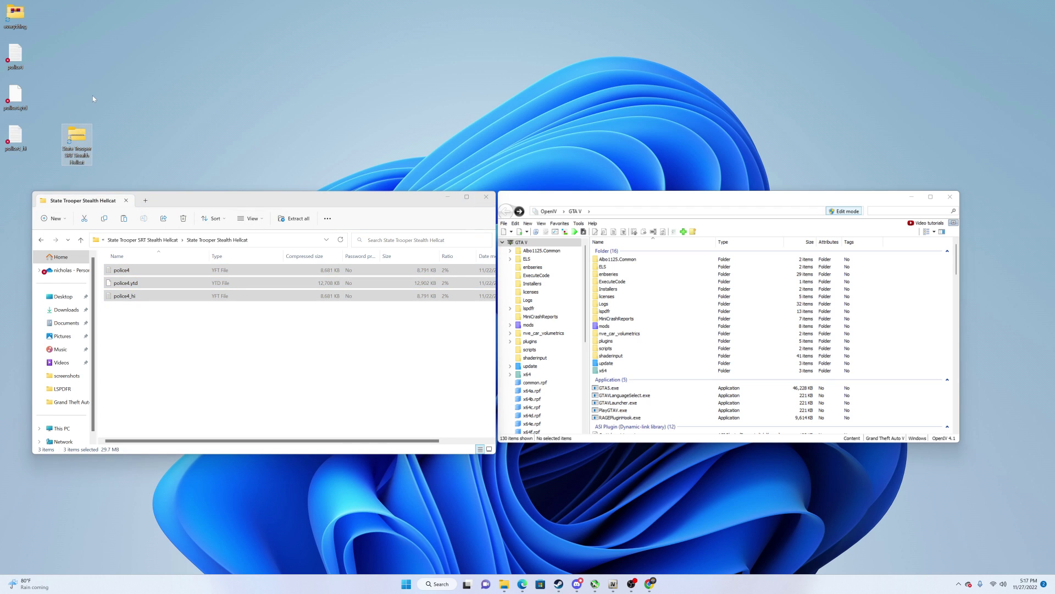
{"action": "double_click", "coordinate": [85, 144]}
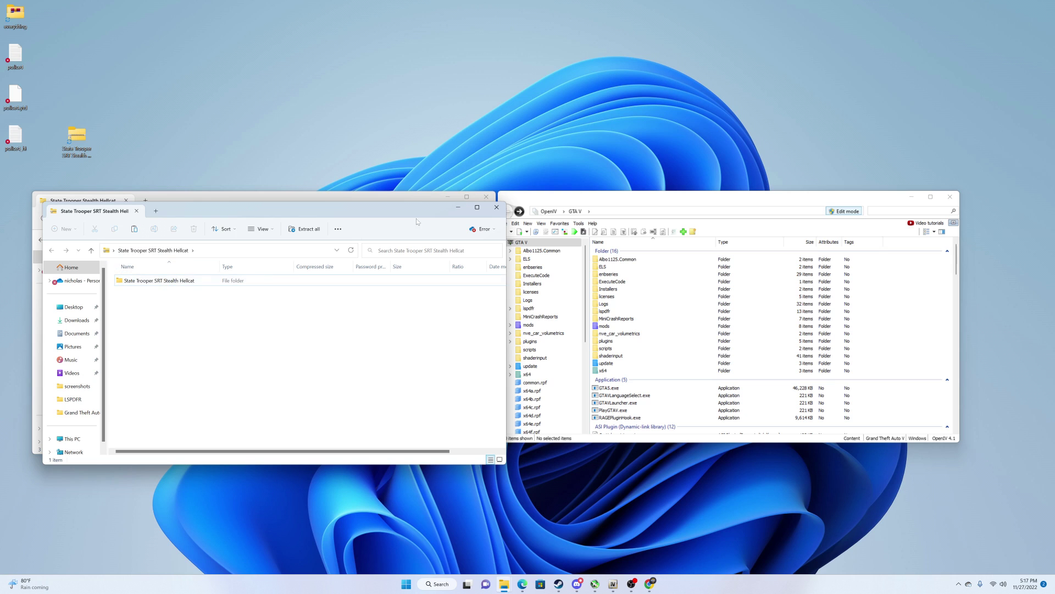
{"action": "left_click", "coordinate": [495, 208]}
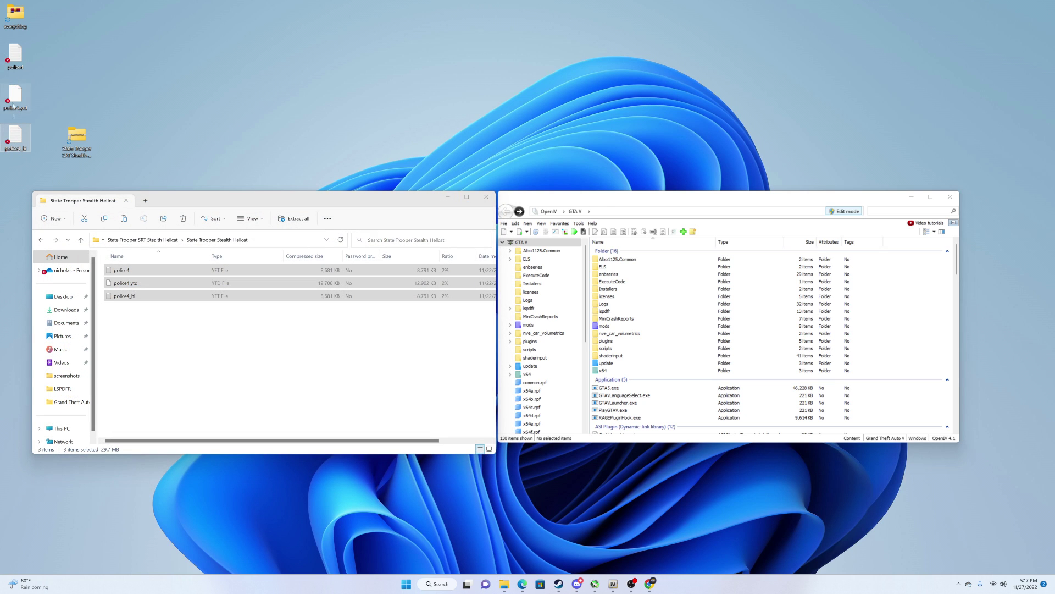
Rename the desktop police4_hi to police3_hi, then restore the name police4_hi
{"action": "right_click", "coordinate": [16, 139]}
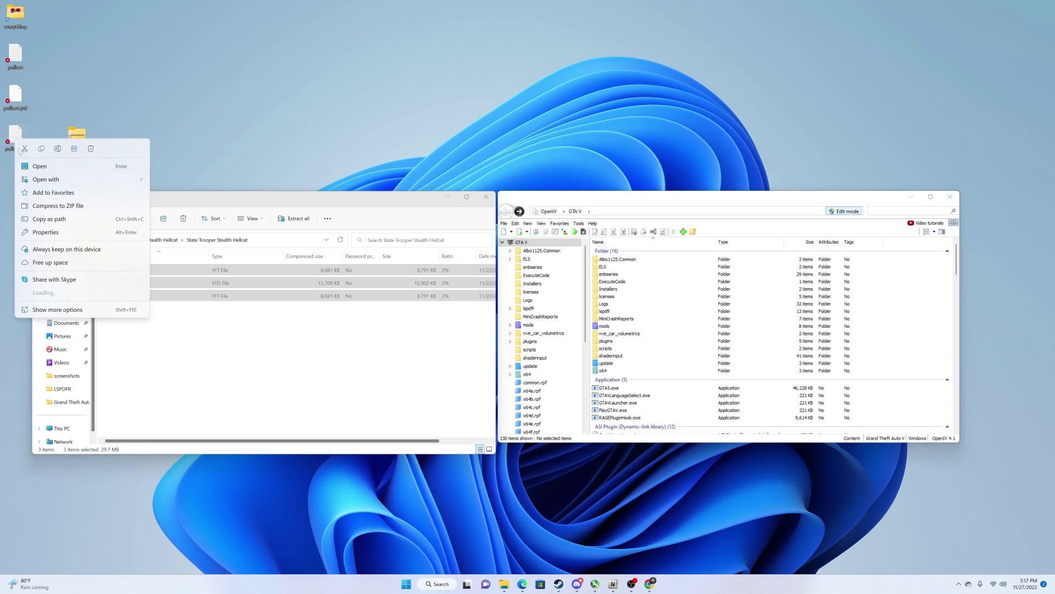
{"action": "left_click", "coordinate": [57, 148]}
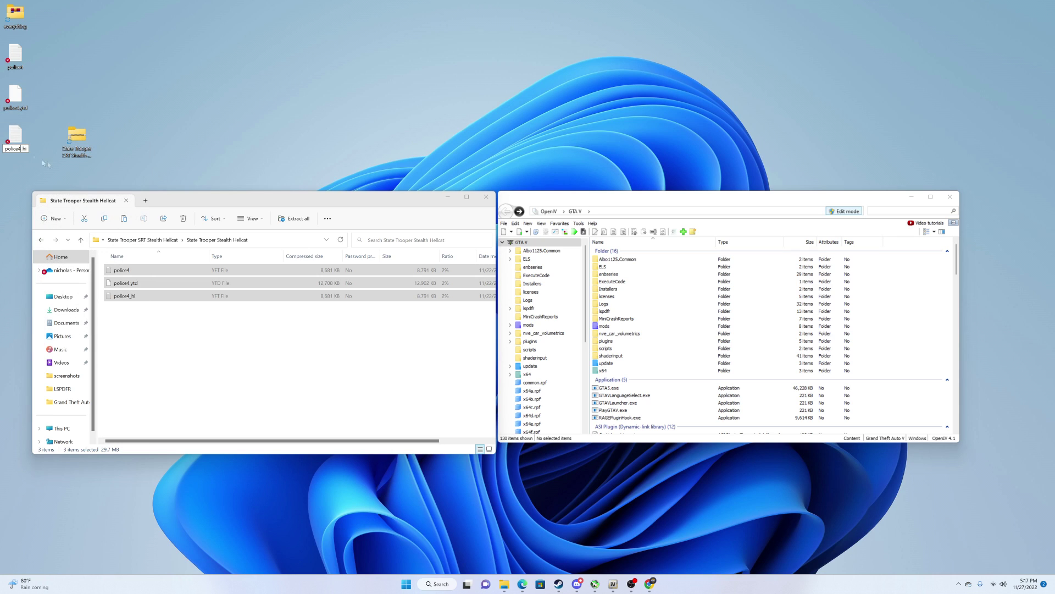
{"action": "key", "text": "BackSpace"}
{"action": "type", "text": "3"}
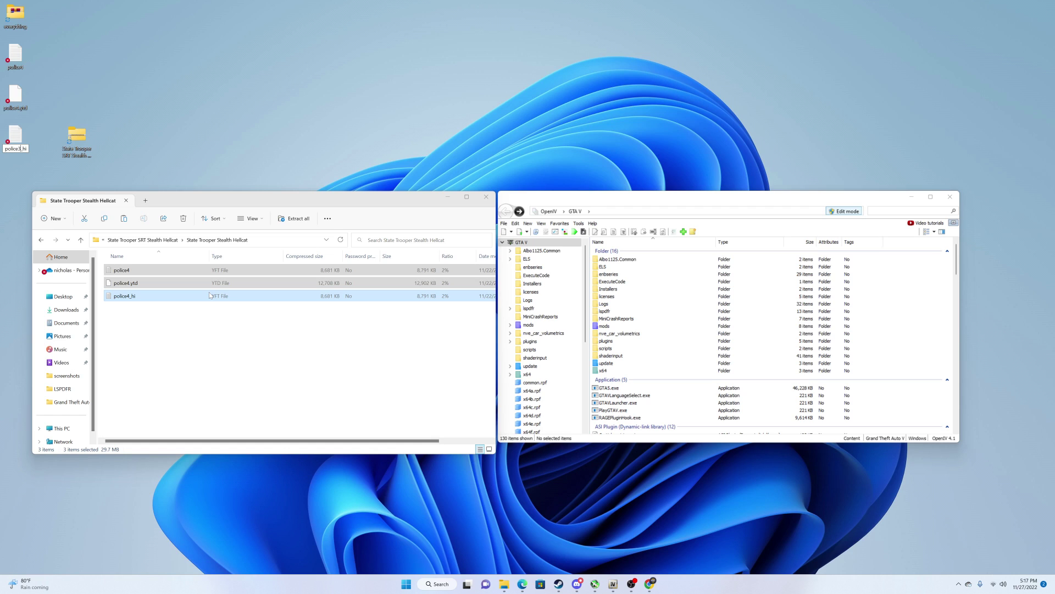
{"action": "key", "text": "BackSpace"}
{"action": "type", "text": "4"}
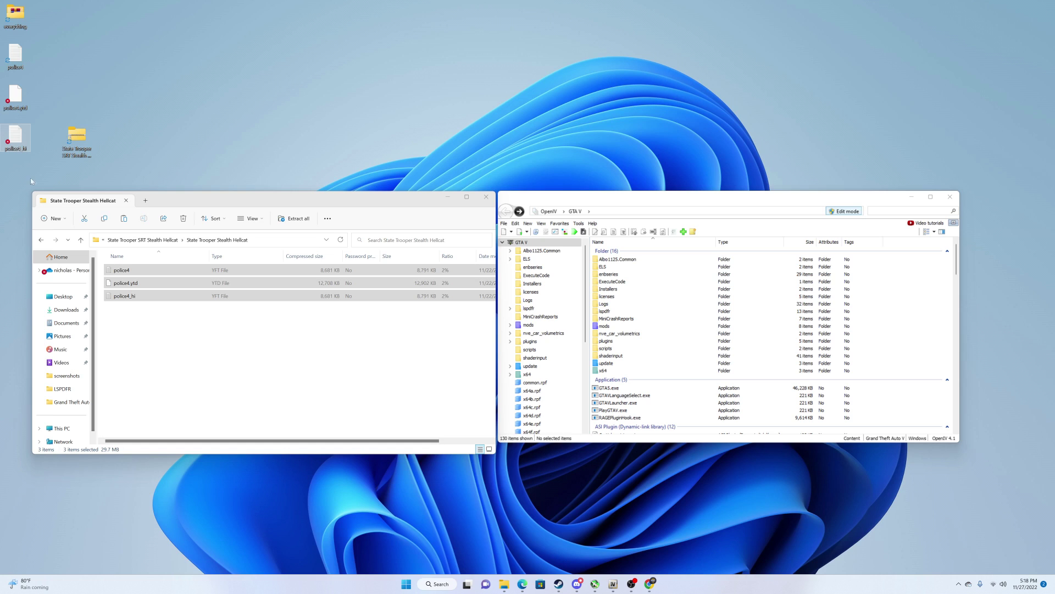
{"action": "left_click", "coordinate": [218, 309]}
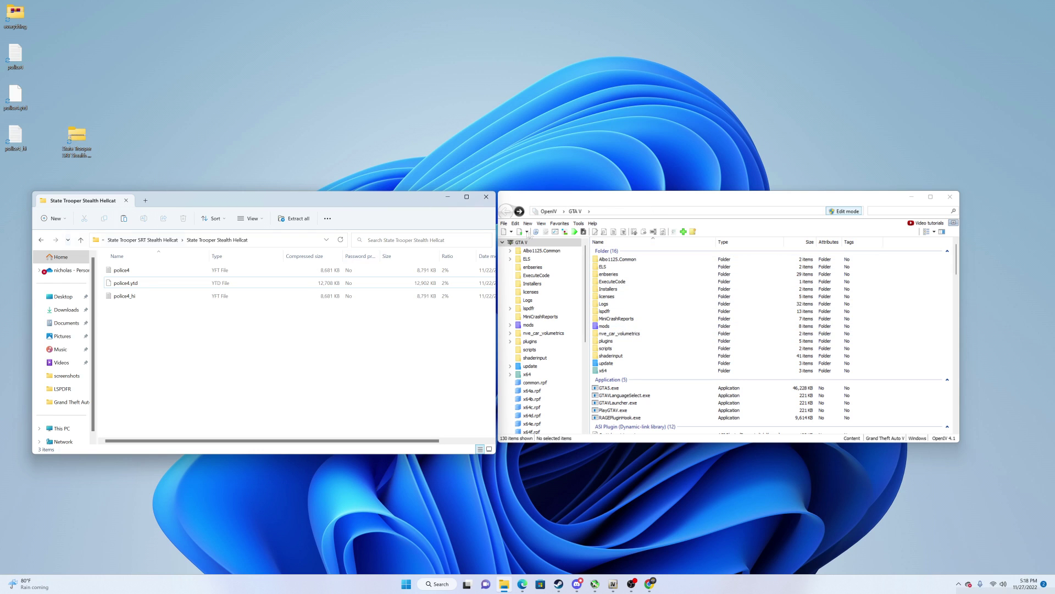
Minimize Explorer and browse OpenIV's mods > update > x64 > dlcpacks into patchday22ng
{"action": "left_click", "coordinate": [448, 196]}
{"action": "double_click", "coordinate": [633, 328]}
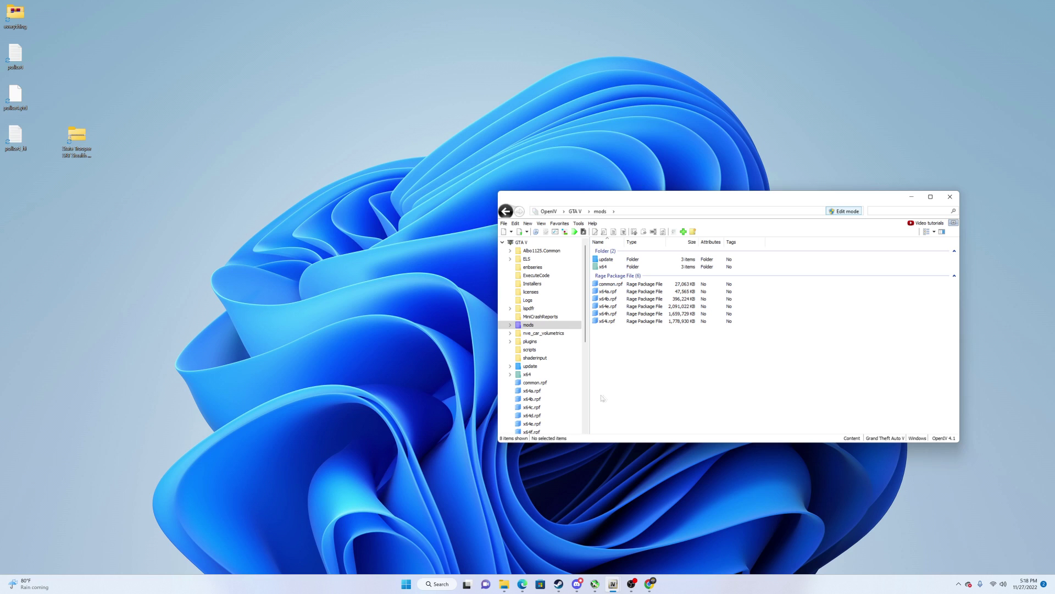
{"action": "double_click", "coordinate": [622, 260]}
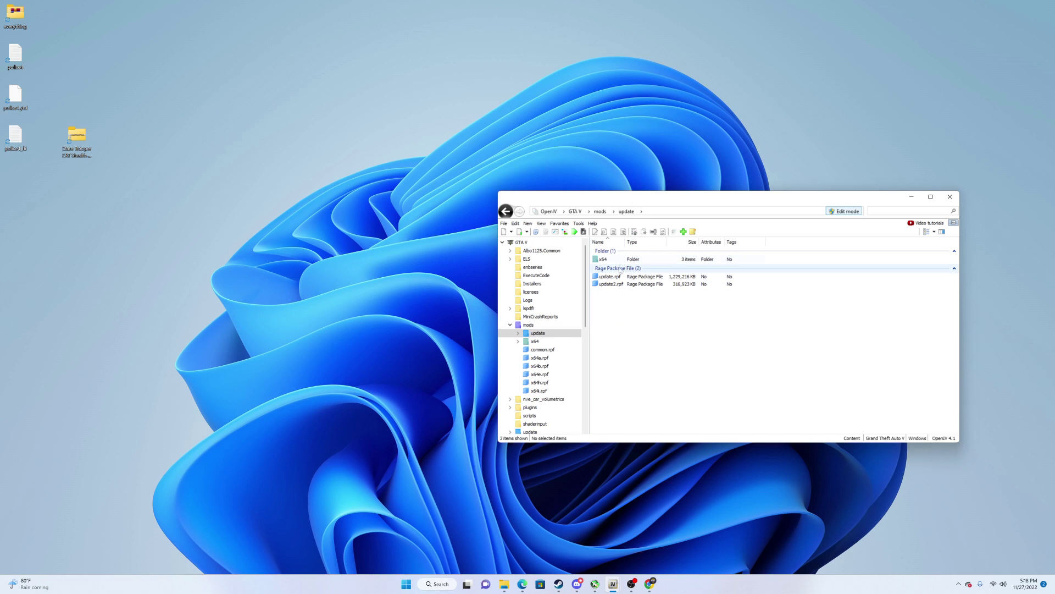
{"action": "left_click", "coordinate": [621, 260]}
{"action": "double_click", "coordinate": [621, 260]}
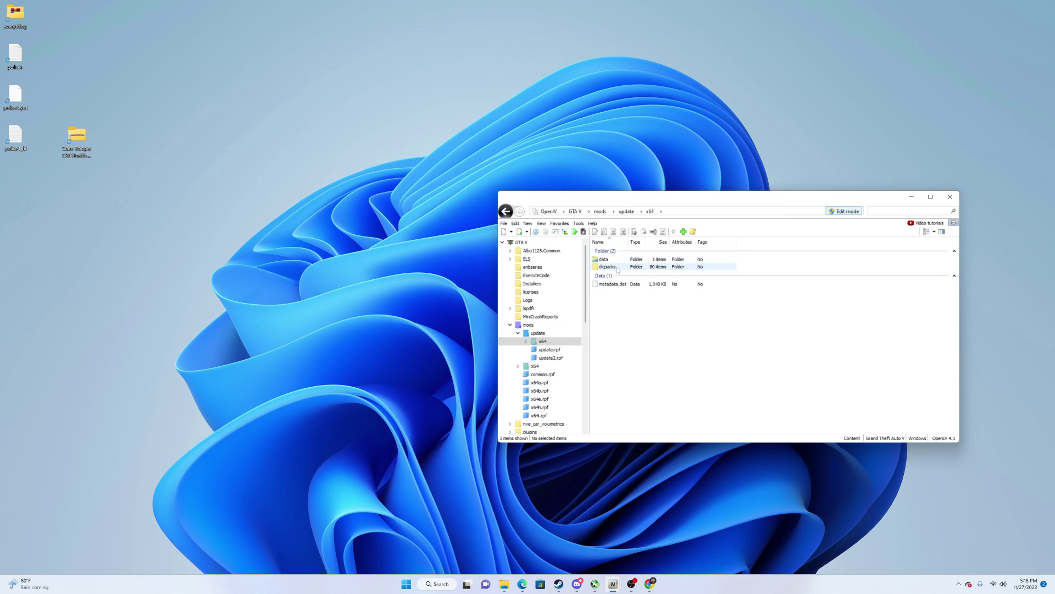
{"action": "double_click", "coordinate": [617, 269]}
{"action": "scroll", "coordinate": [638, 357], "scroll_direction": "down", "scroll_amount": 5}
{"action": "scroll", "coordinate": [638, 361], "scroll_direction": "down", "scroll_amount": 6}
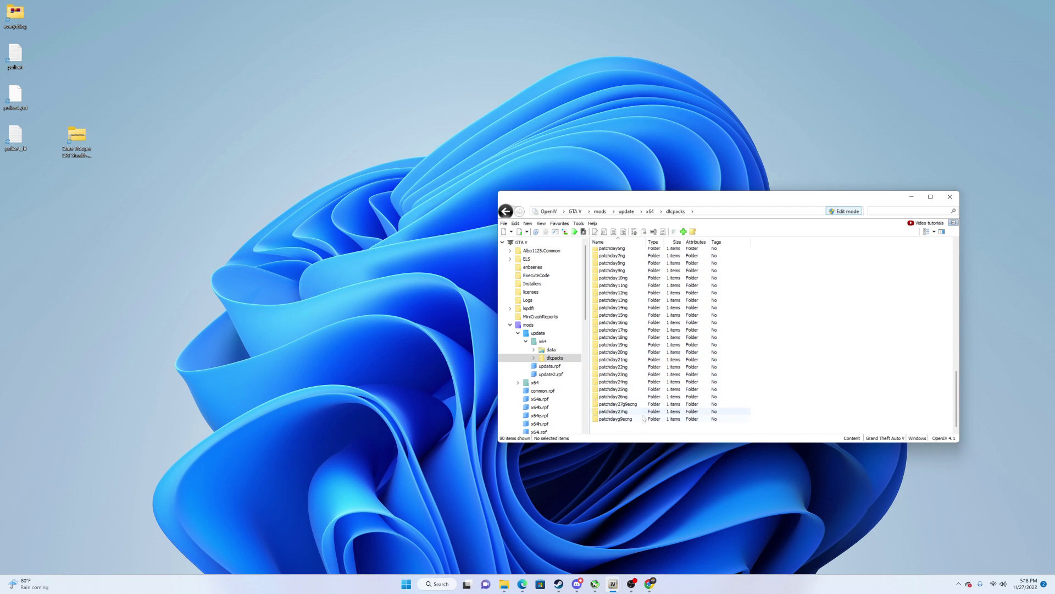
{"action": "double_click", "coordinate": [613, 367]}
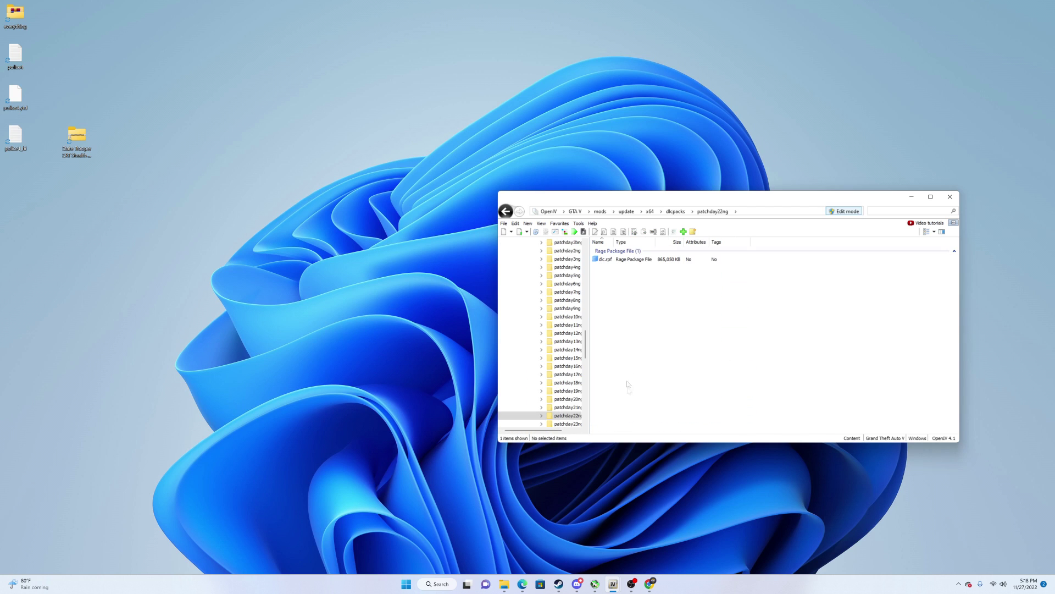
Open dlc.rpf > x64 > levels > gta5 and scroll its list to find police4.yft and police4.ytd
{"action": "double_click", "coordinate": [614, 262]}
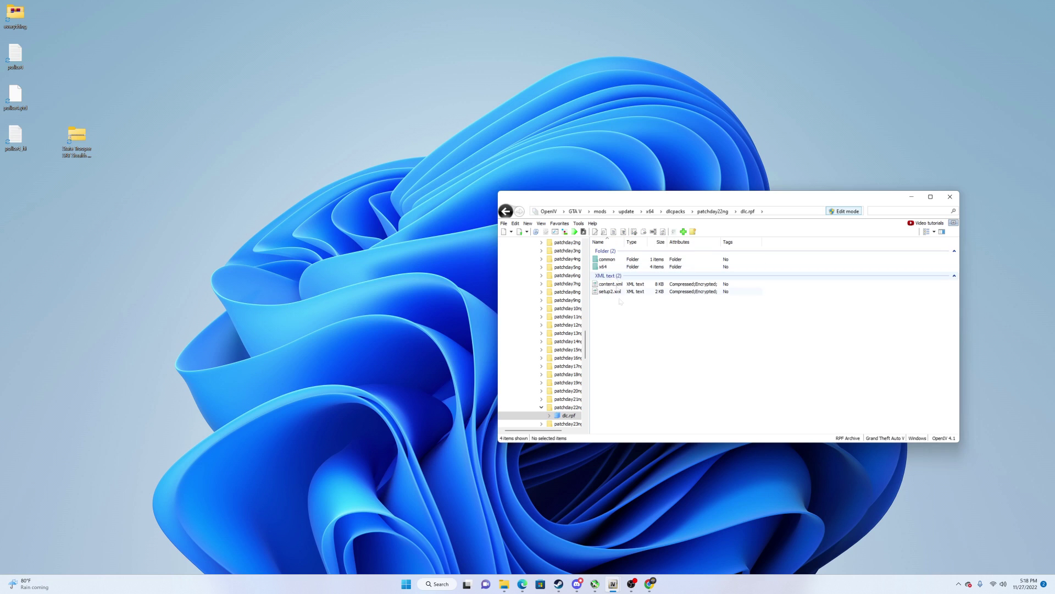
{"action": "double_click", "coordinate": [604, 267]}
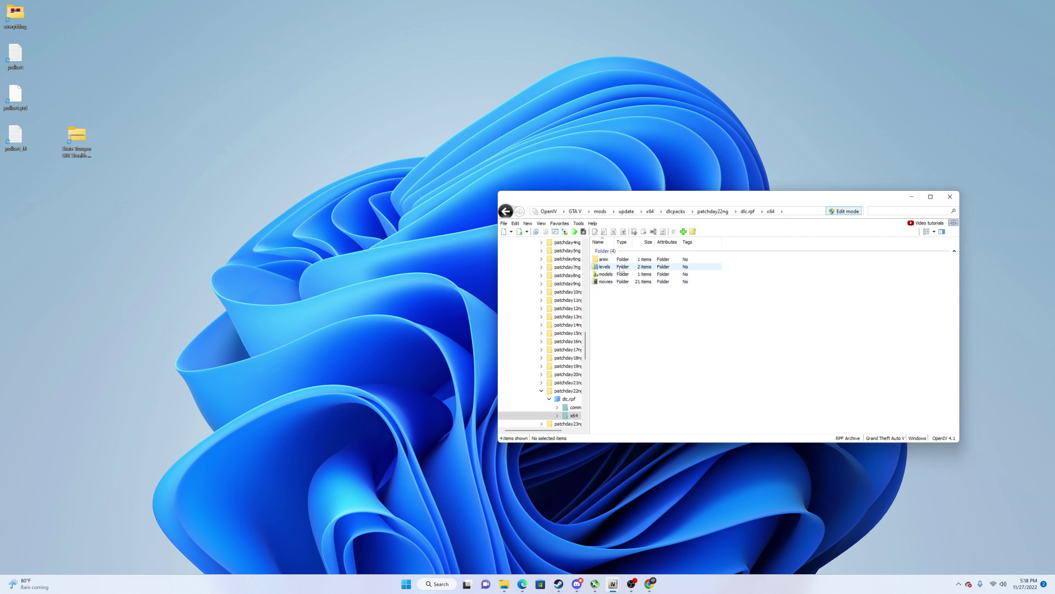
{"action": "double_click", "coordinate": [620, 269]}
{"action": "left_click", "coordinate": [620, 261]}
{"action": "double_click", "coordinate": [620, 261]}
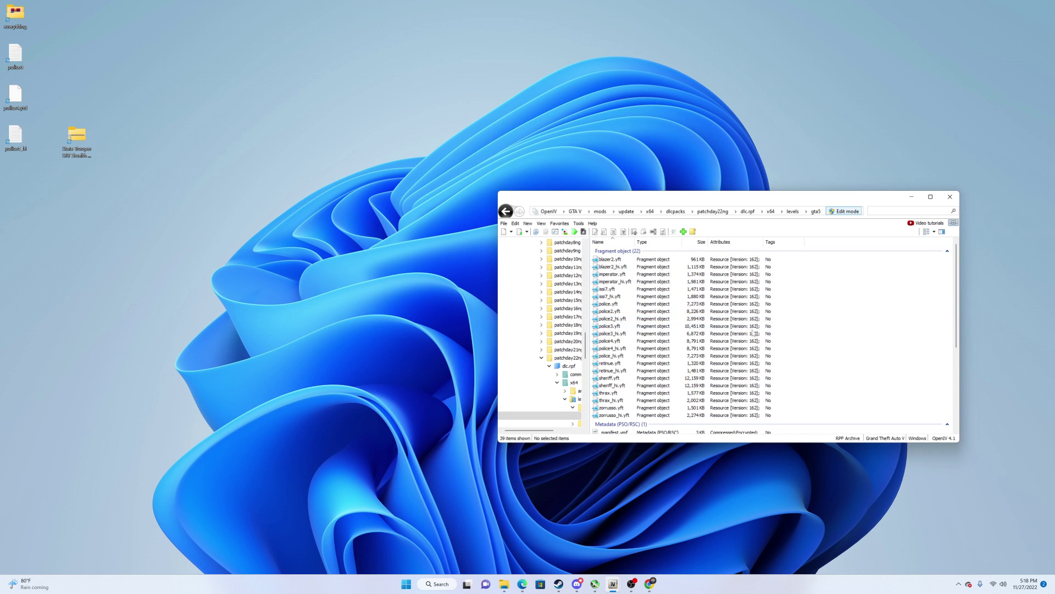
{"action": "scroll", "coordinate": [649, 335], "scroll_direction": "down", "scroll_amount": 3}
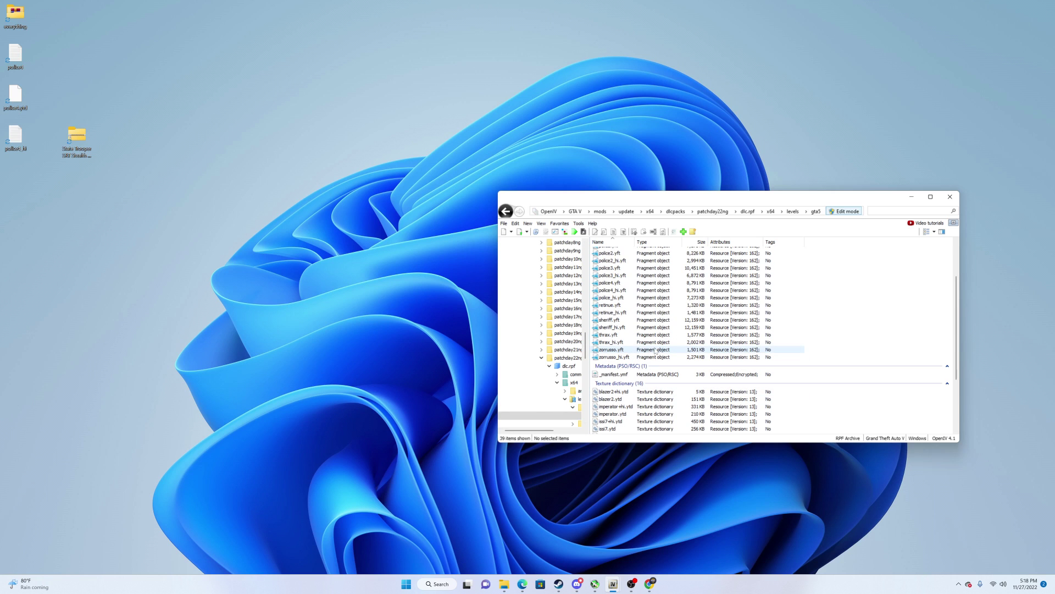
{"action": "scroll", "coordinate": [623, 361], "scroll_direction": "down", "scroll_amount": 4}
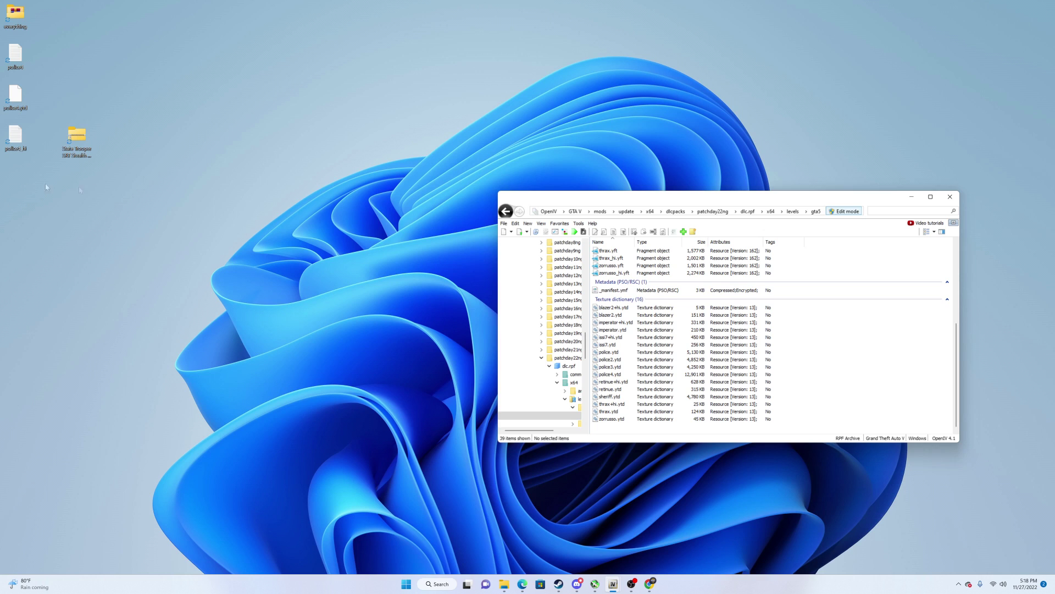
{"action": "scroll", "coordinate": [660, 336], "scroll_direction": "up", "scroll_amount": 7}
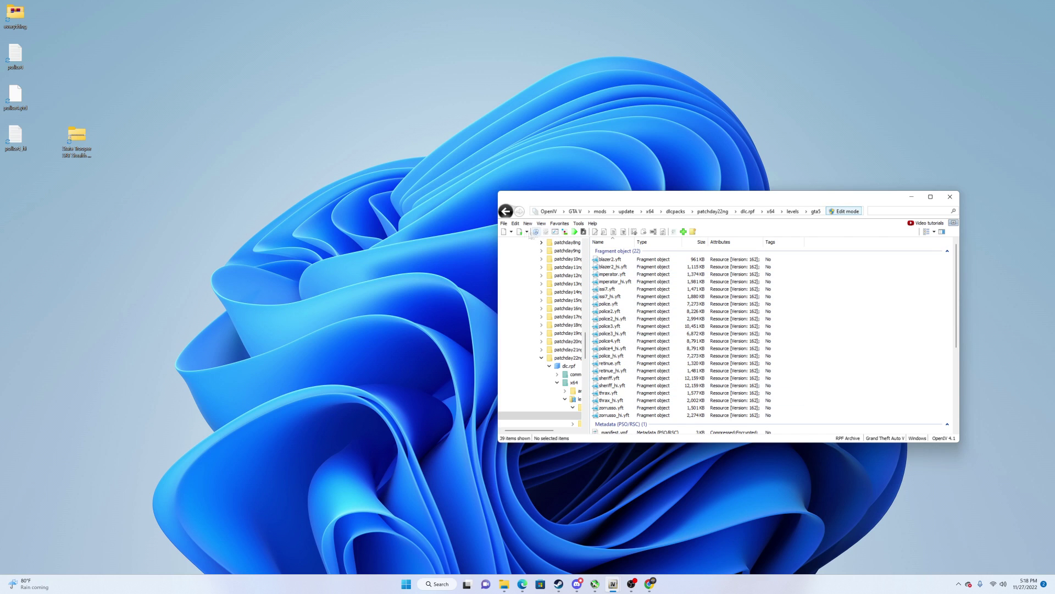
{"action": "left_click", "coordinate": [564, 232]}
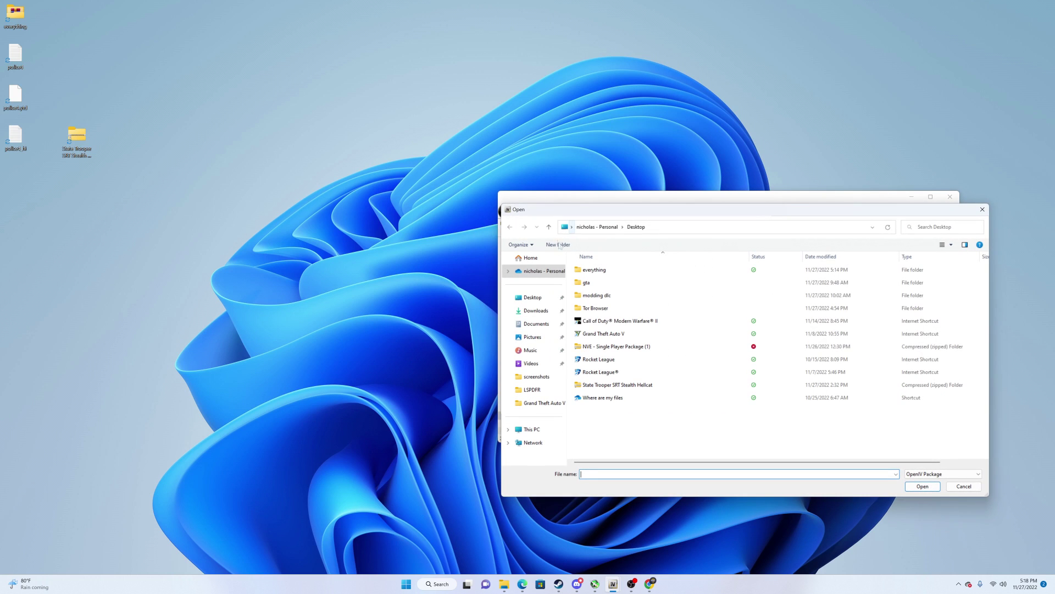
{"action": "key", "text": "Escape"}
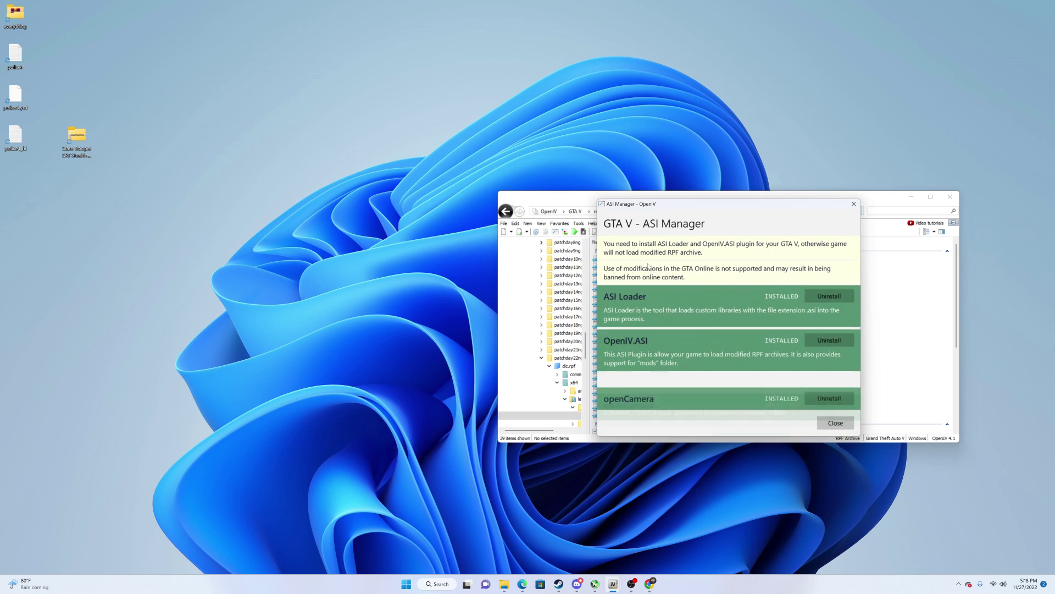
{"action": "left_click", "coordinate": [836, 423]}
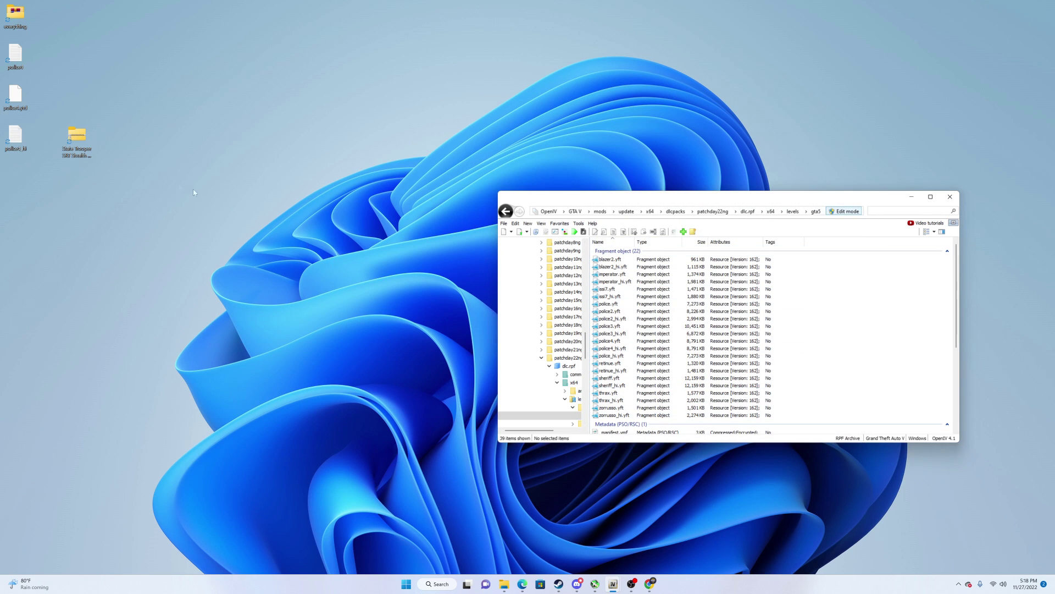
{"action": "scroll", "coordinate": [825, 341], "scroll_direction": "down", "scroll_amount": 5}
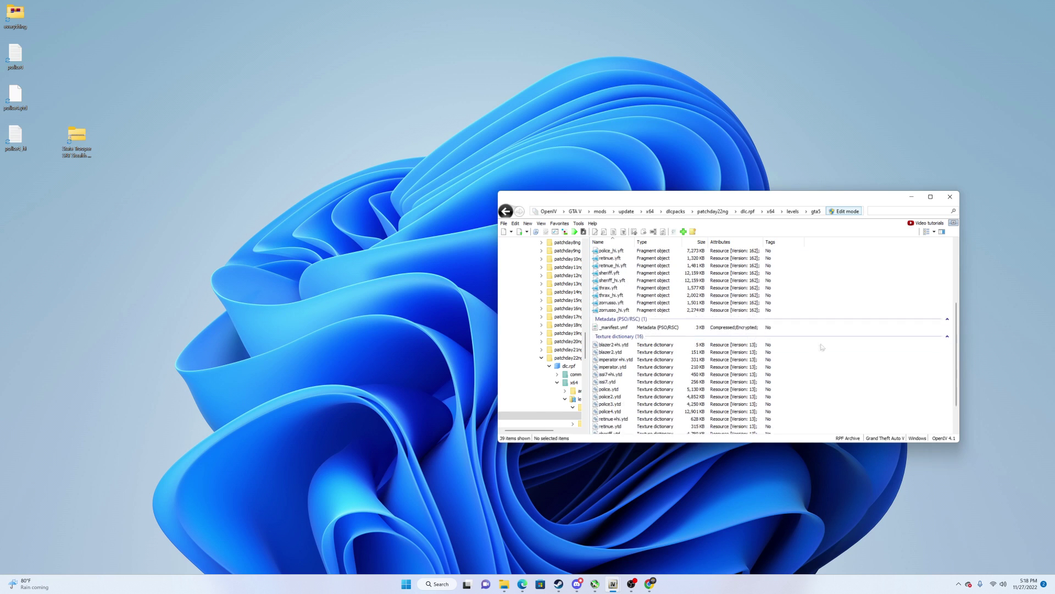
{"action": "scroll", "coordinate": [824, 341], "scroll_direction": "up", "scroll_amount": 5}
{"action": "left_click_drag", "start_coordinate": [18, 174], "coordinate": [869, 370]}
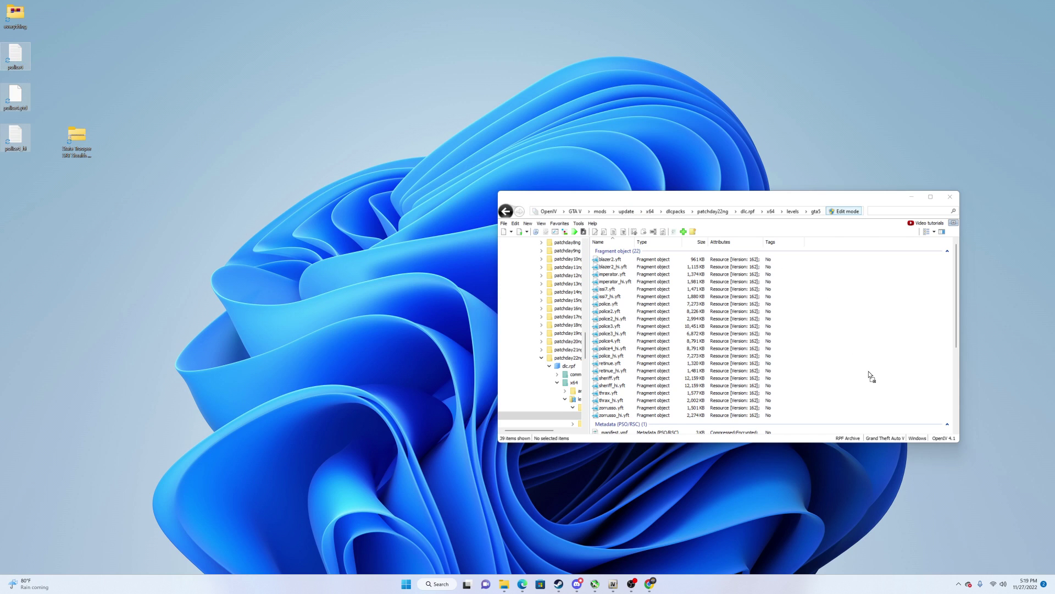
{"action": "left_click_drag", "start_coordinate": [869, 371], "coordinate": [46, 195]}
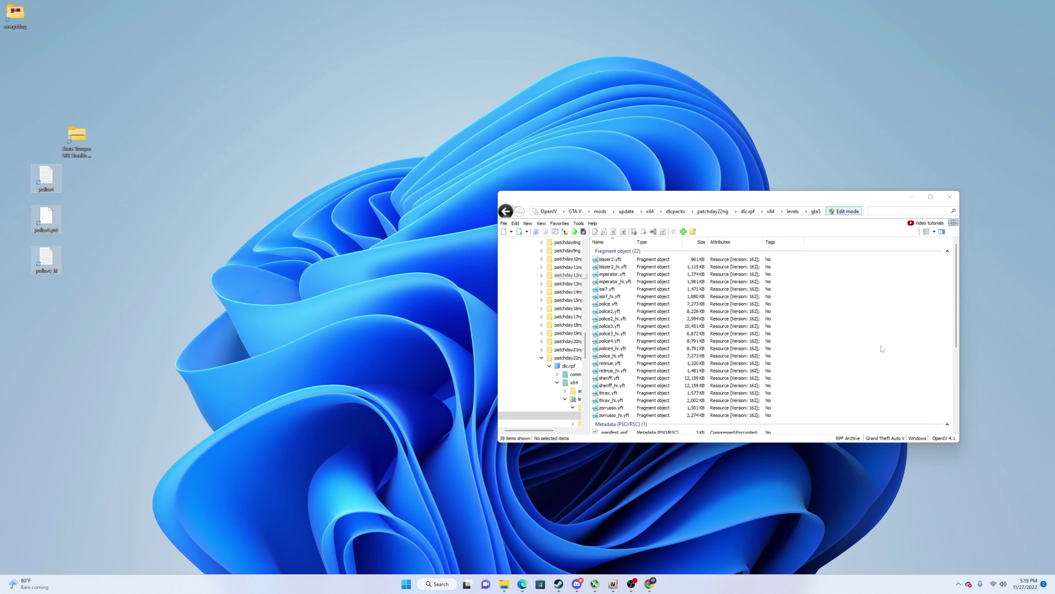